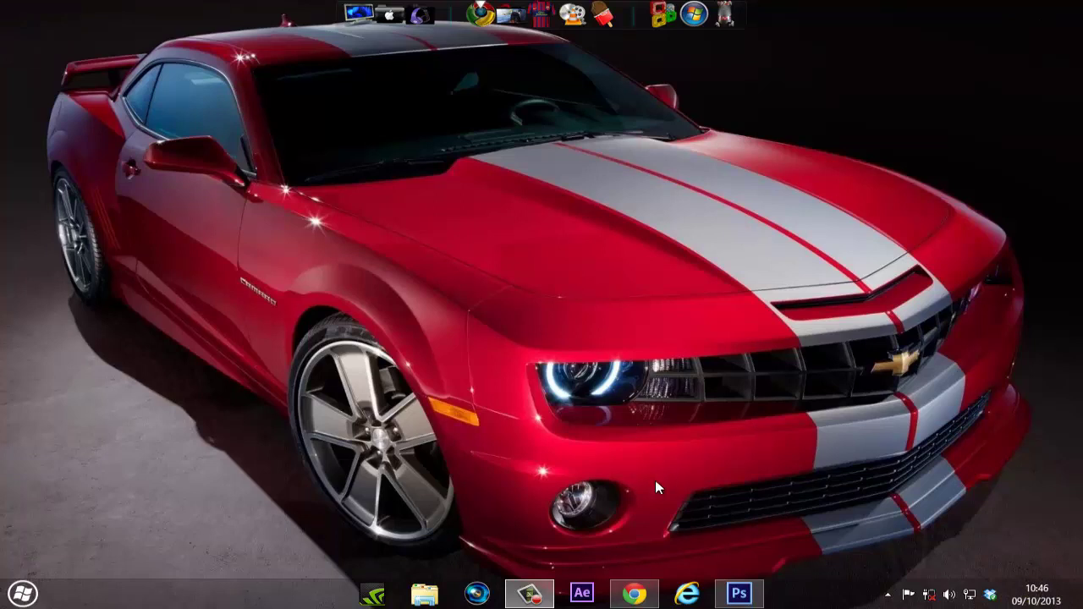
# Restore the Chrome window showing the TUTOS HUGO YouTube channel page
pyautogui.click(635, 593)
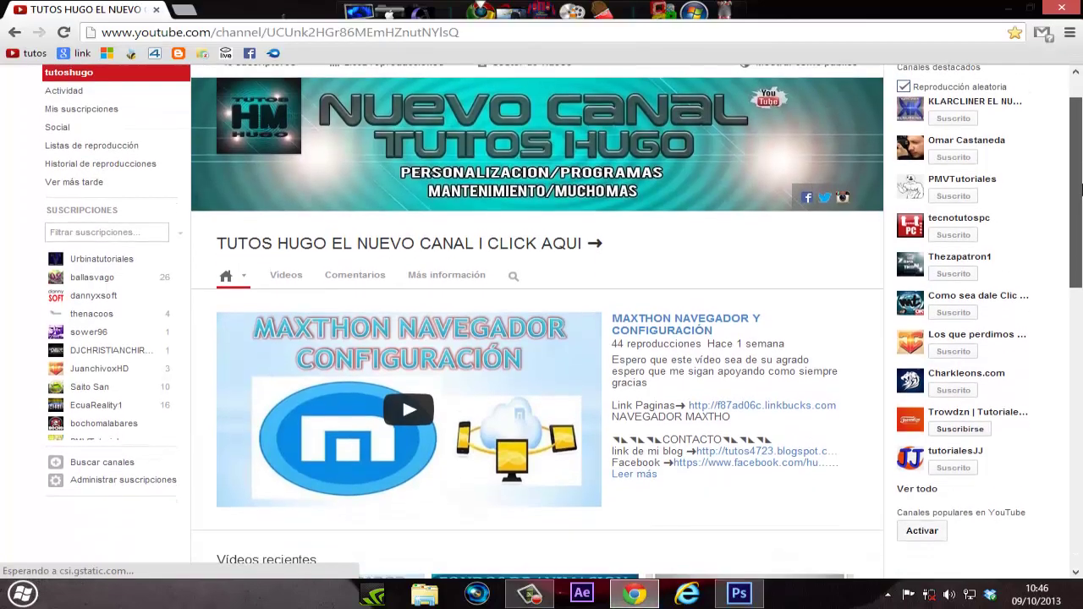
# Scroll the channel page slightly, then close the Chrome window
pyautogui.moveTo(1075, 183); pyautogui.dragTo(1078, 206)
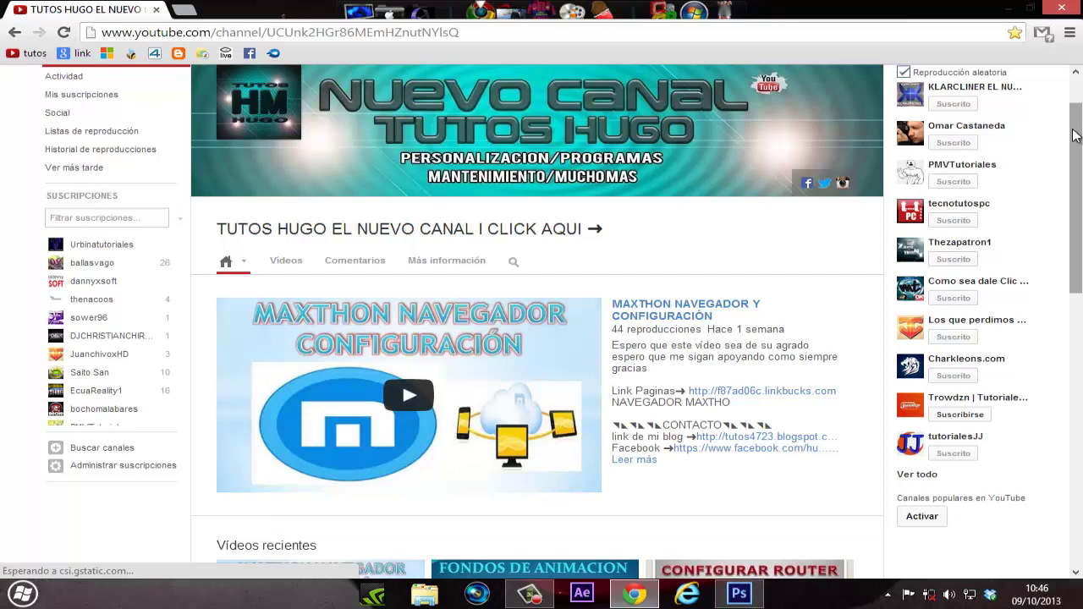
pyautogui.click(1062, 7)
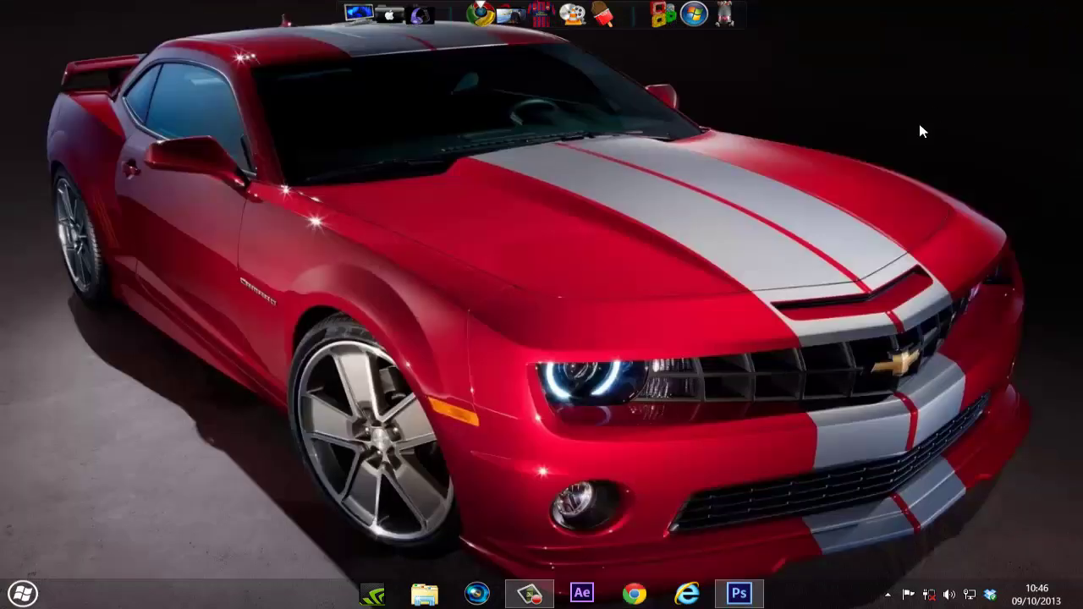
# Bring Photoshop with the teal TUTOS HM HUGO logo forward and show the Archivo menu
pyautogui.click(740, 594)
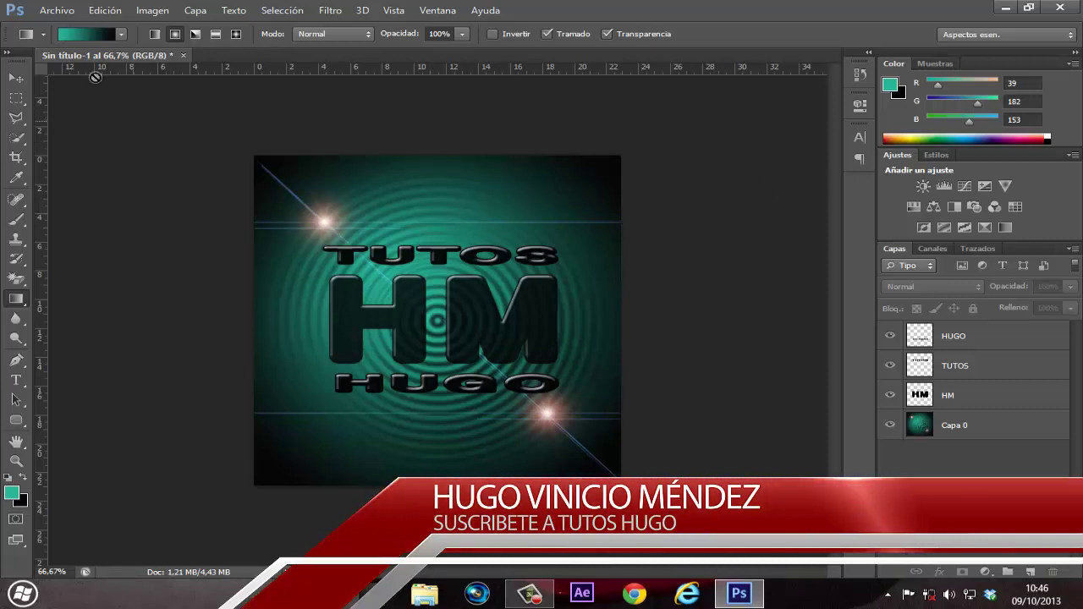
pyautogui.click(64, 15)
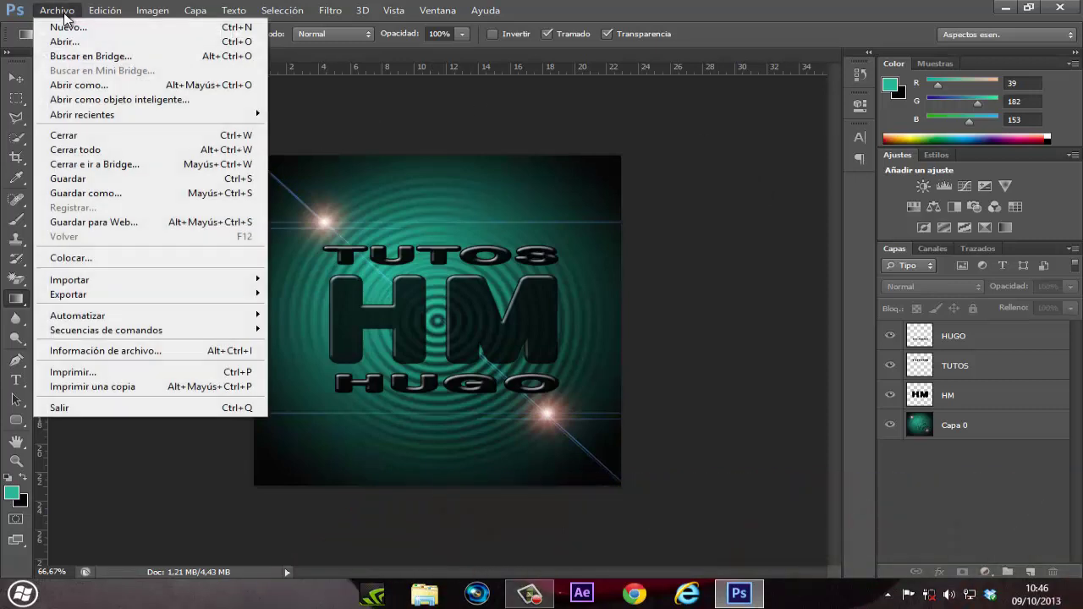
# Create Sin título-2, a white 650 × 650 px RGB document at 72 ppi
pyautogui.click(113, 28)
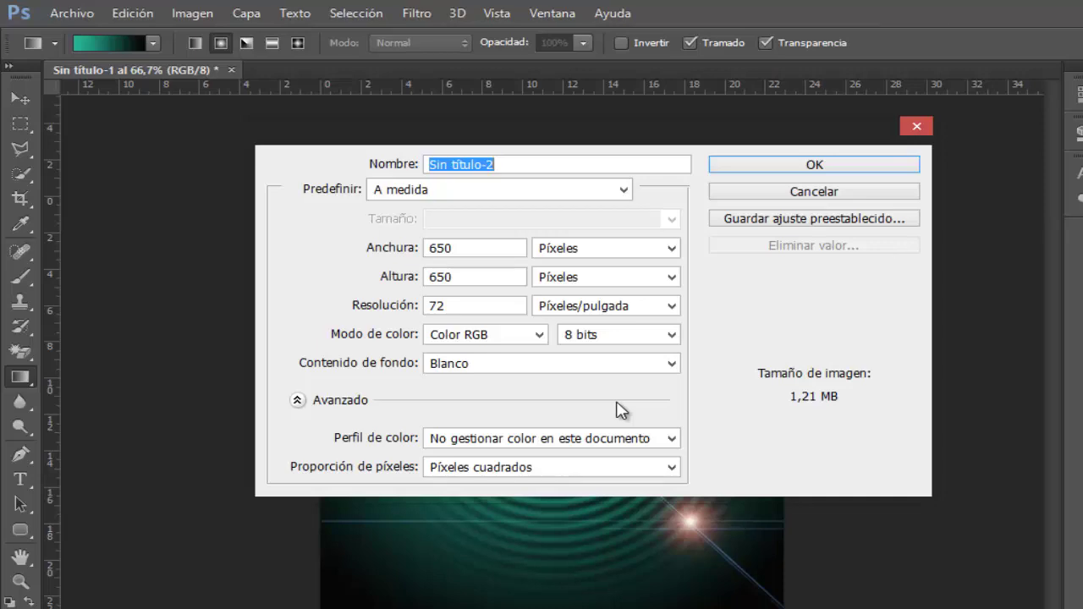
pyautogui.click(804, 165)
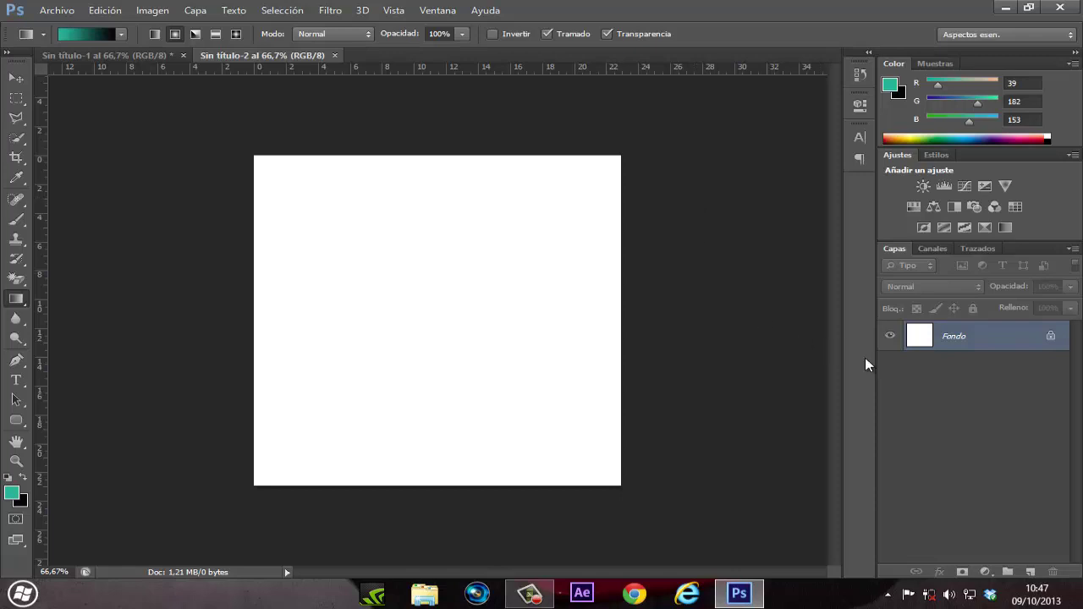
# Unlock the Fondo background by converting it to regular layer Capa 0
pyautogui.doubleClick(961, 338)
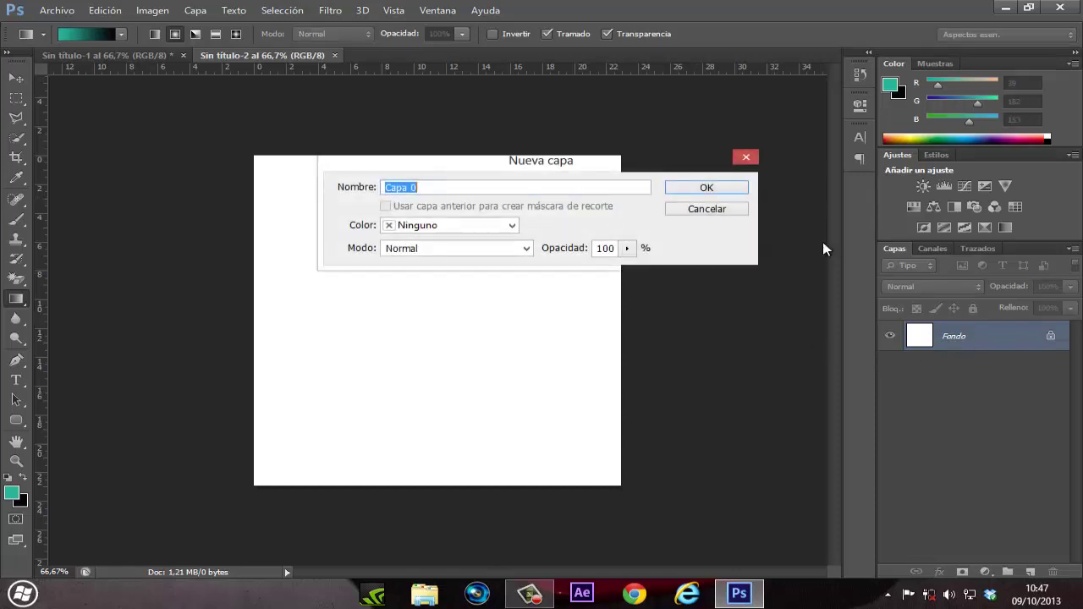
pyautogui.click(708, 188)
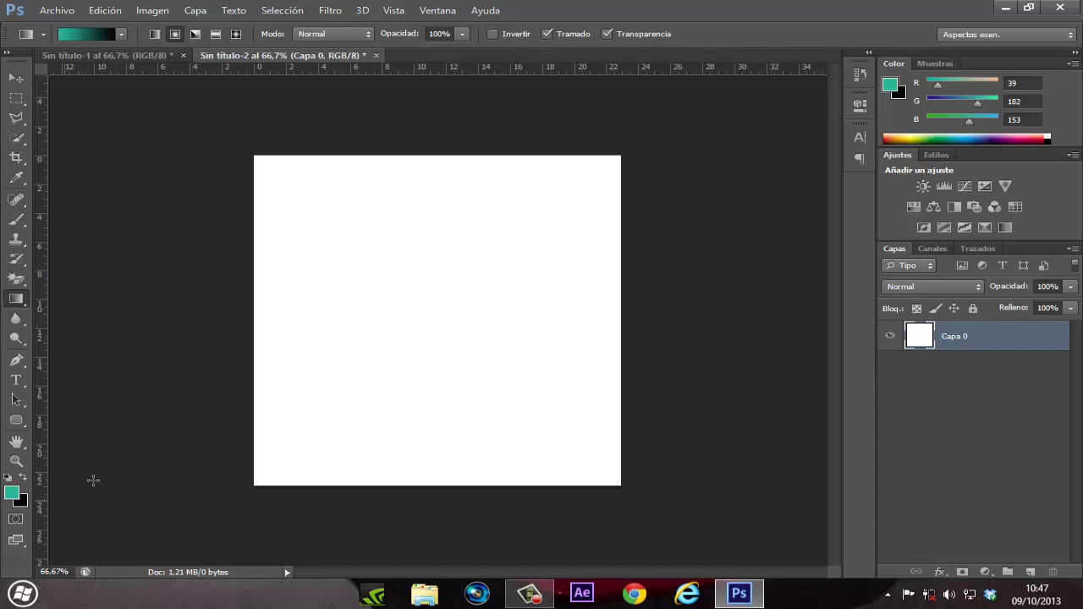
# Make teal #27b699 the foreground and near-black #060606 the background colour
pyautogui.click(11, 493)
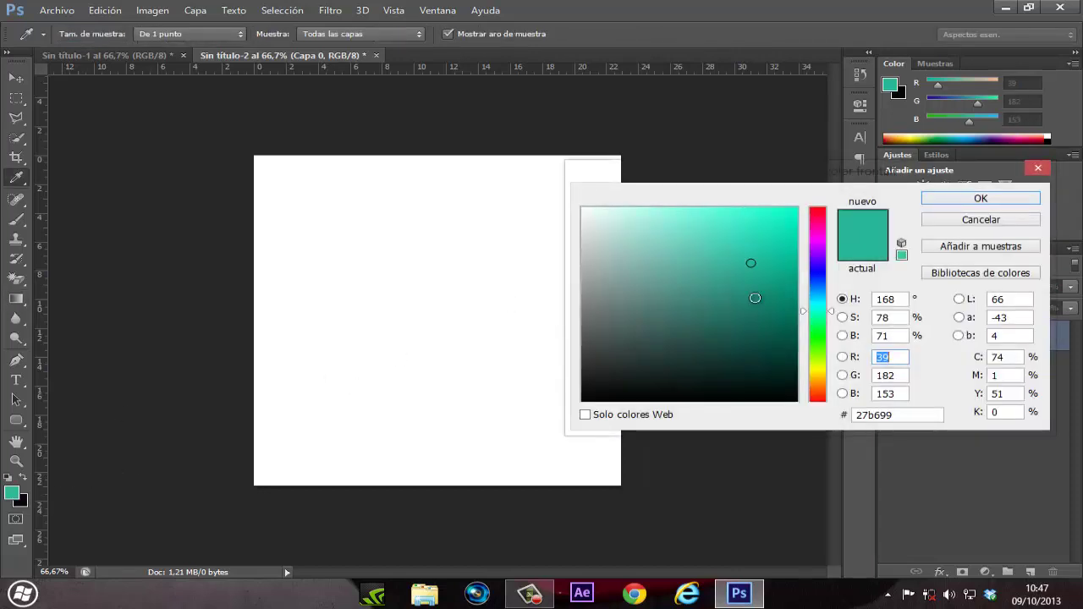
pyautogui.click(959, 206)
pyautogui.press('g')
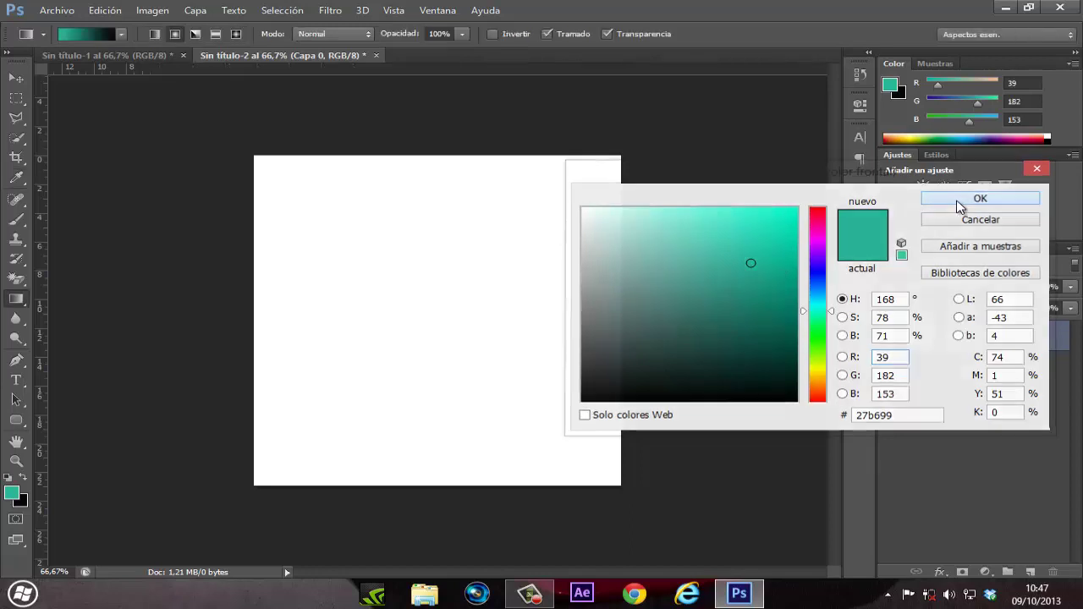
pyautogui.click(25, 506)
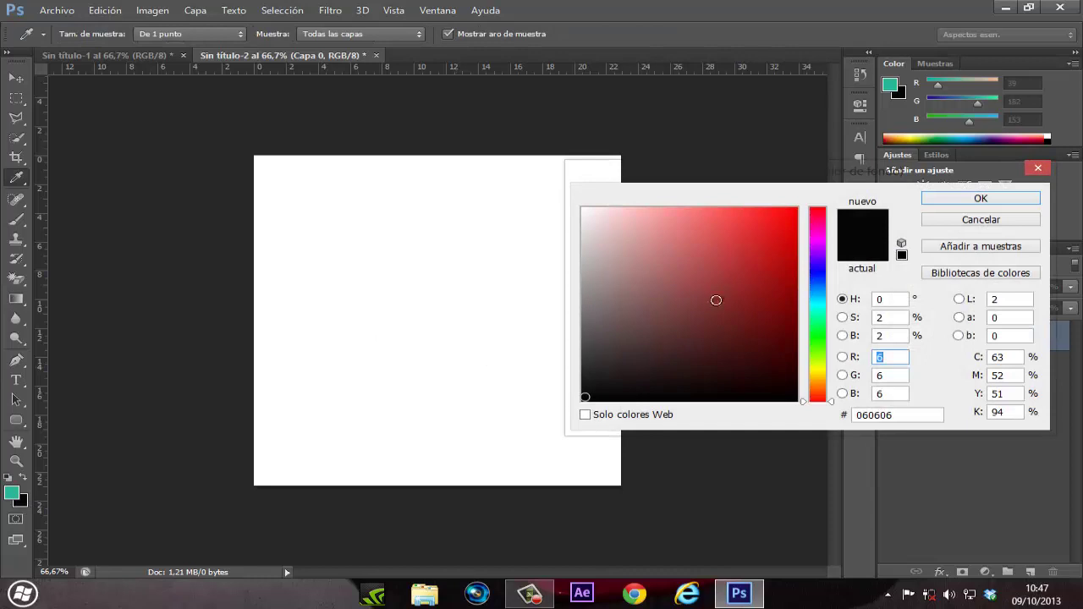
pyautogui.click(954, 203)
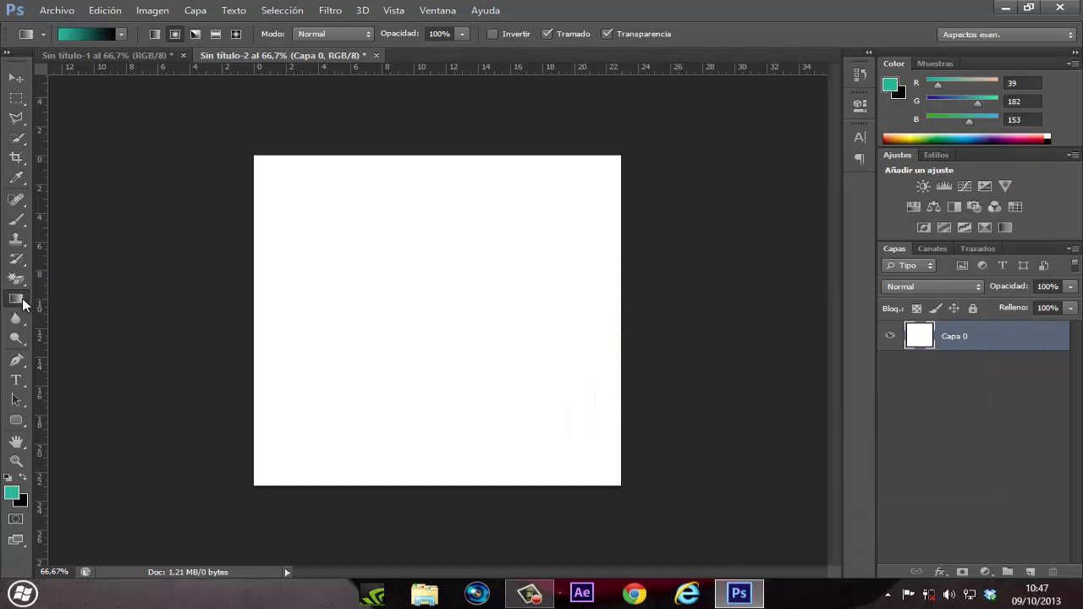
# Drag a radial teal-to-black gradient from the canvas centre to the right edge
pyautogui.rightClick(16, 303)
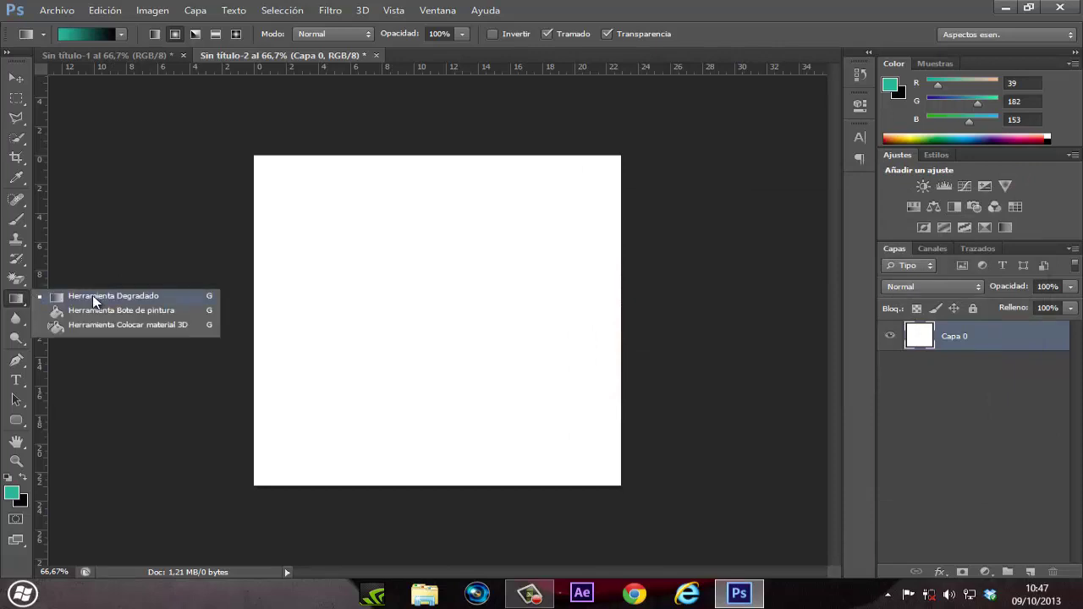
pyautogui.click(147, 299)
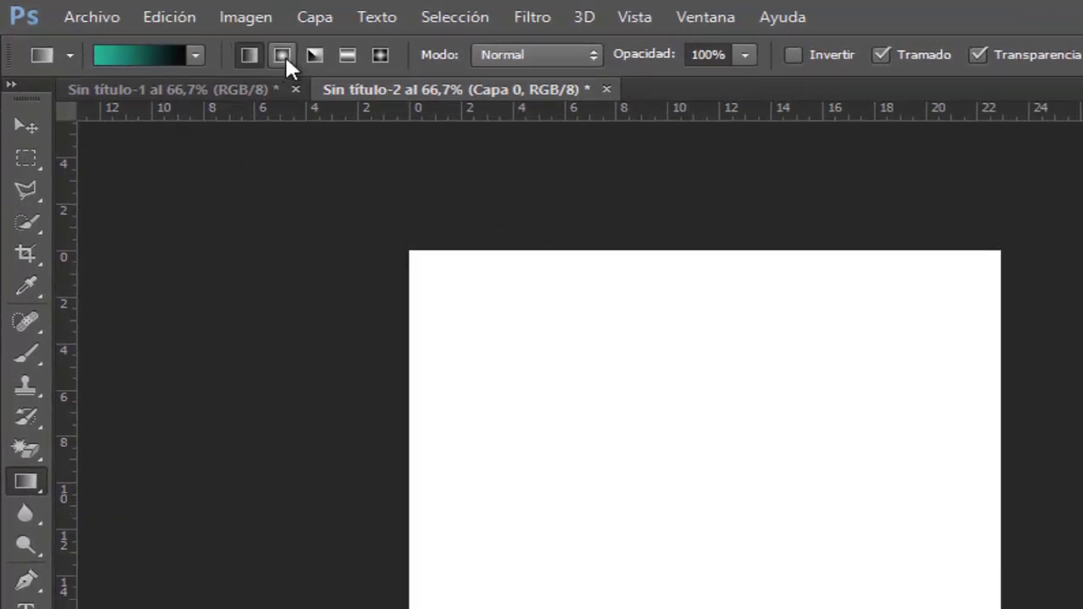
pyautogui.click(282, 53)
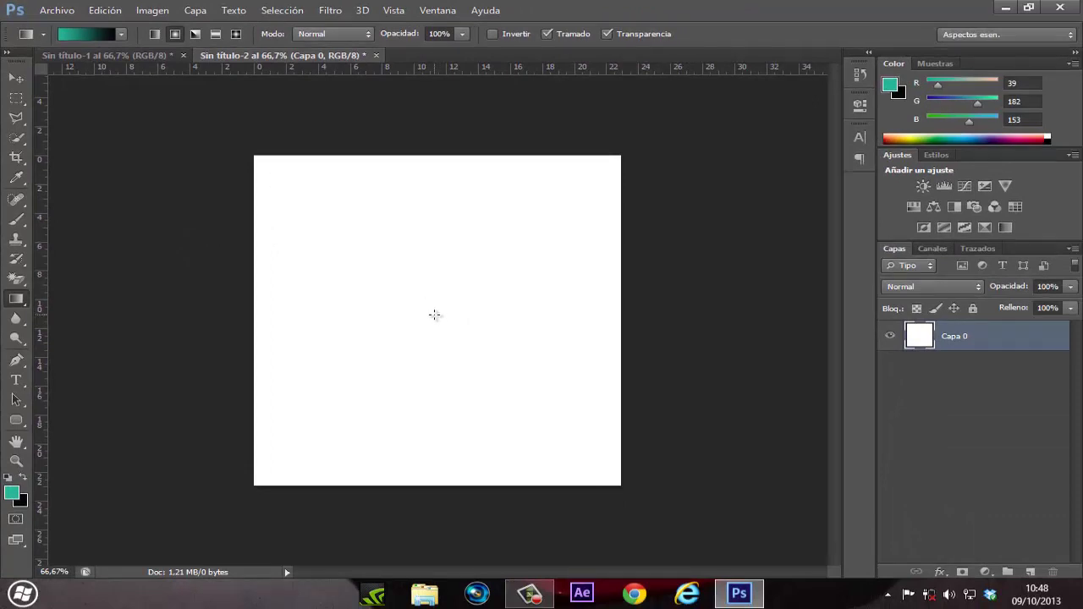
pyautogui.moveTo(434, 314)
pyautogui.mouseDown()
pyautogui.moveTo(642, 324)
pyautogui.moveTo(661, 314)
pyautogui.mouseUp()
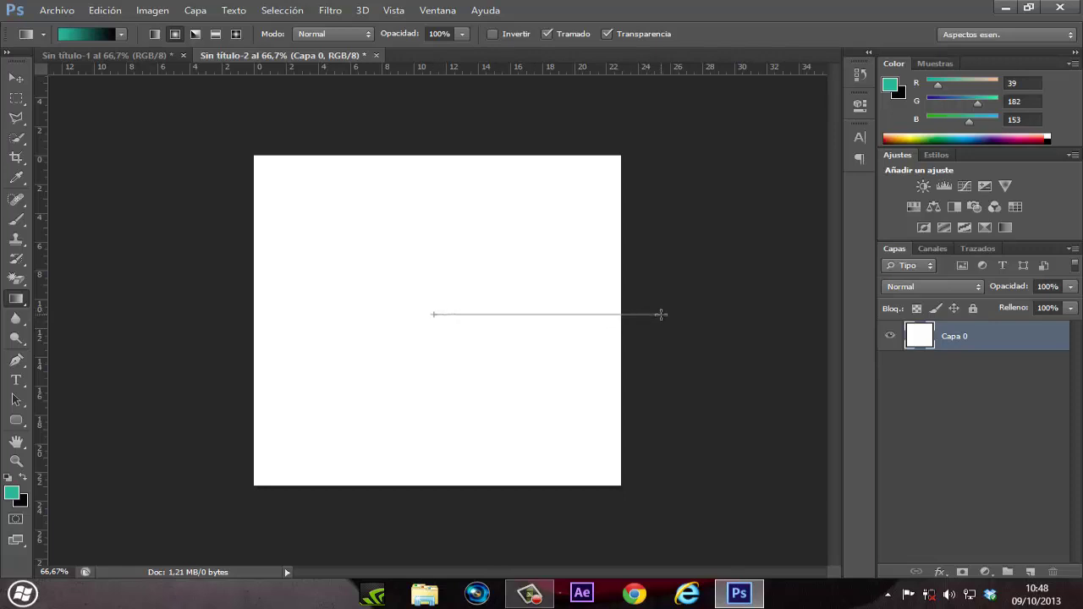
pyautogui.moveTo(661, 314); pyautogui.dragTo(661, 314)
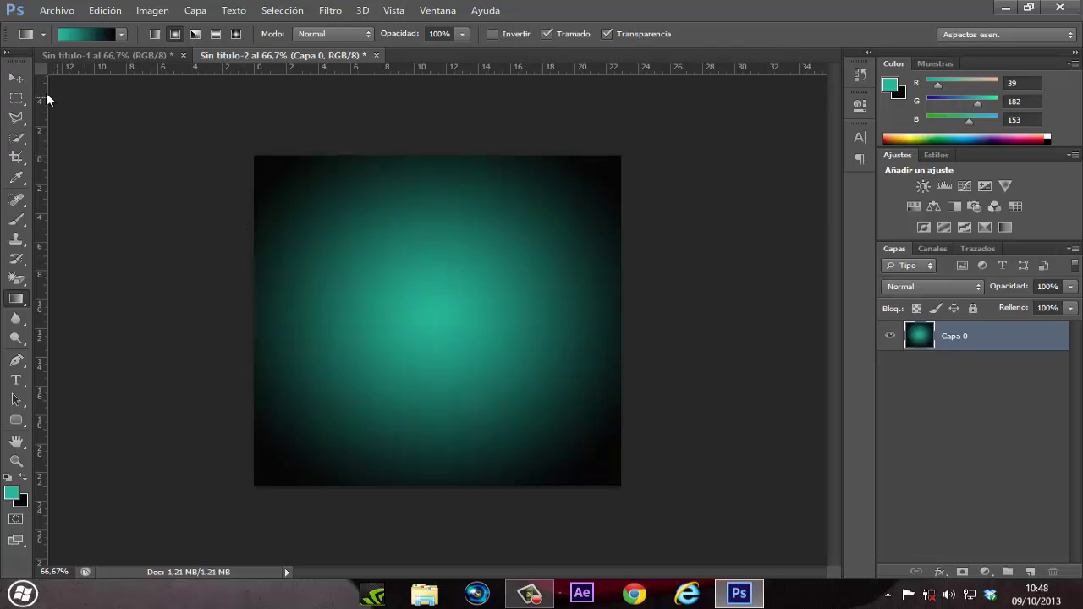
pyautogui.click(16, 78)
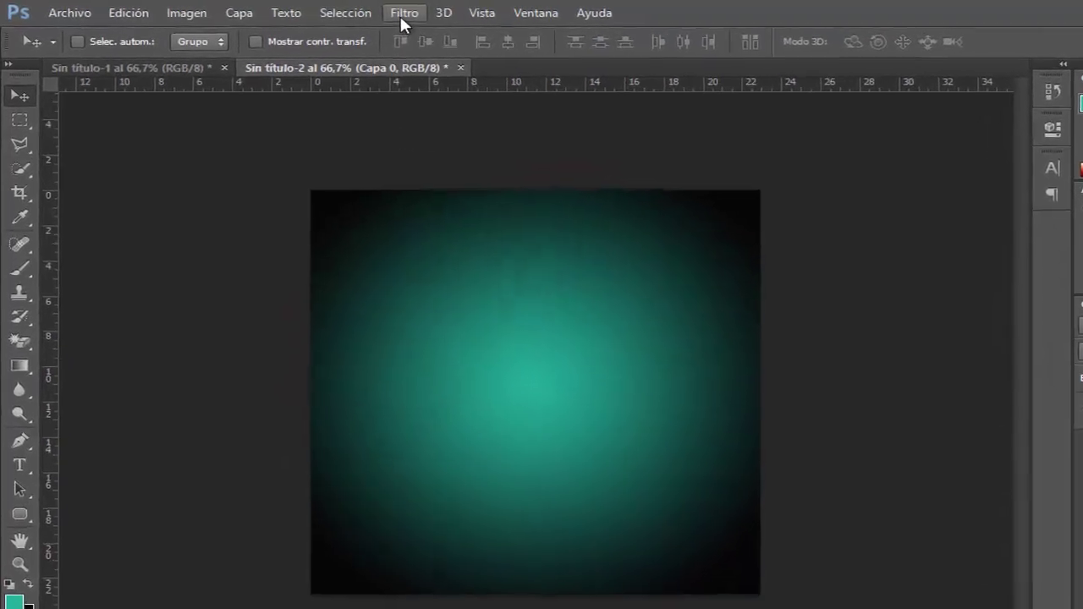
# Apply Zigzag to Capa 0 with amount 100, 18 ridges, Ondulaciones style
pyautogui.click(329, 11)
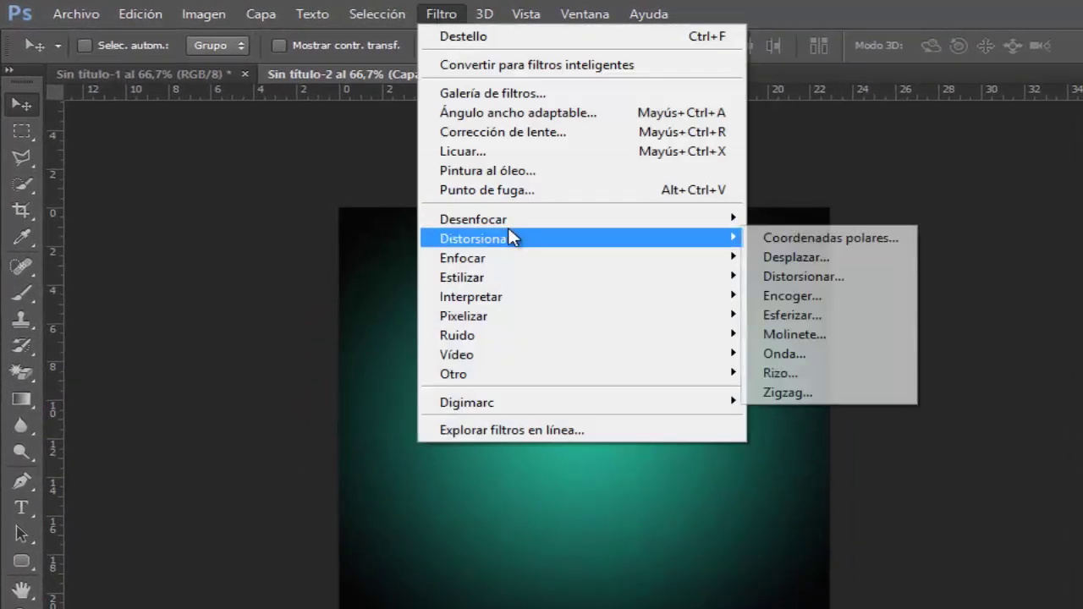
pyautogui.moveTo(476, 238)
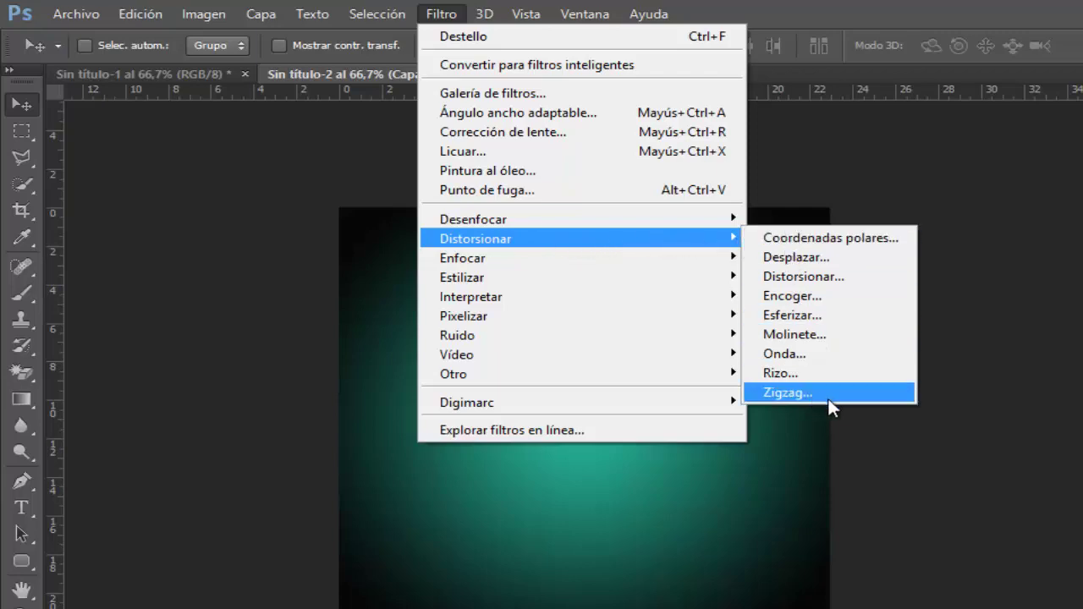
pyautogui.click(787, 393)
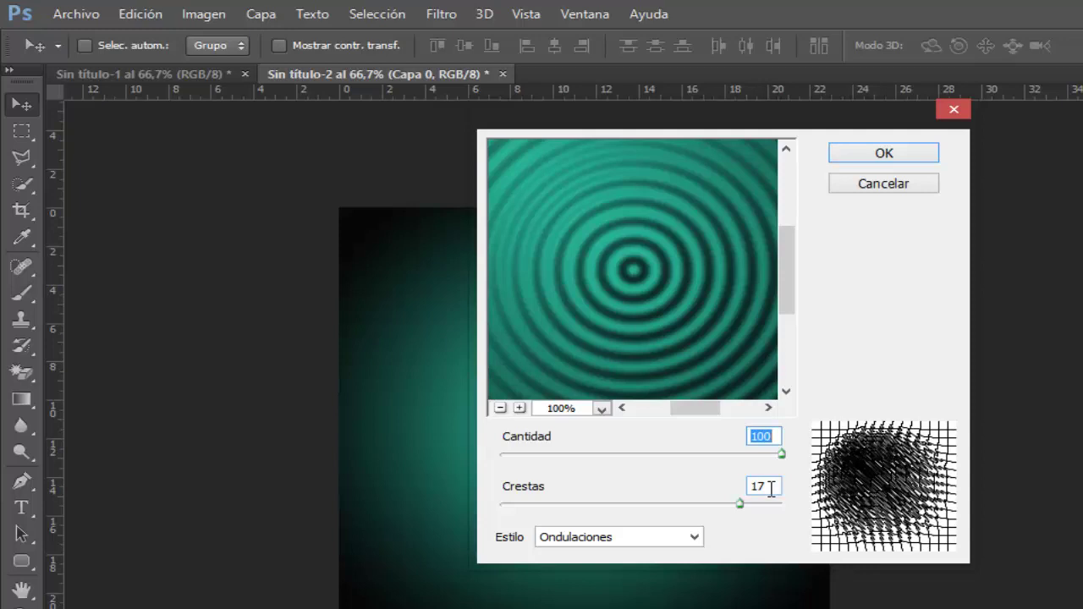
pyautogui.click(768, 486)
pyautogui.press('BackSpace')
pyautogui.write('8')
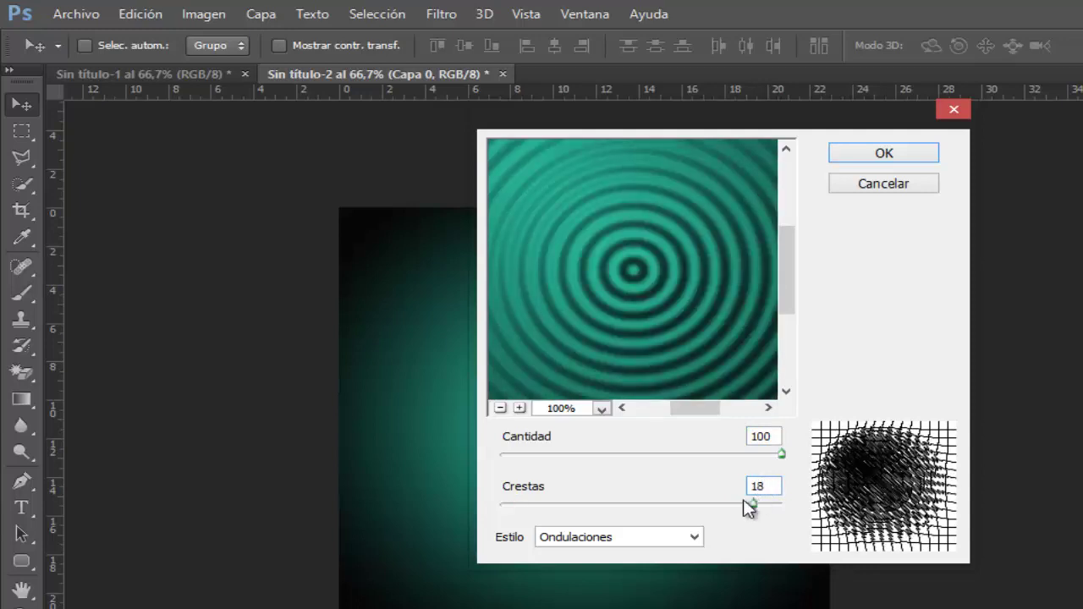
pyautogui.click(695, 538)
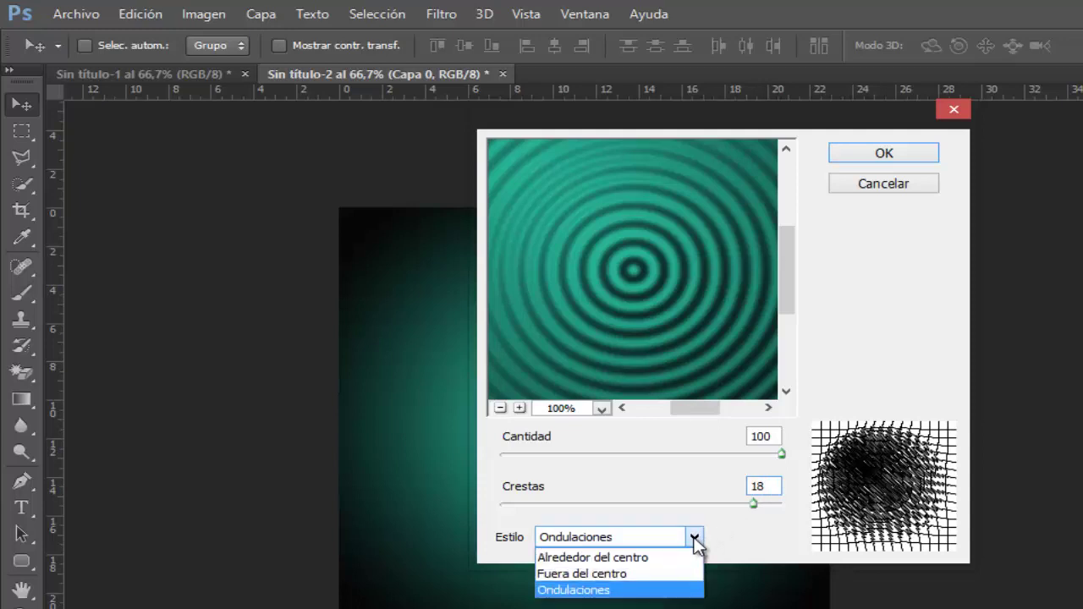
pyautogui.click(673, 590)
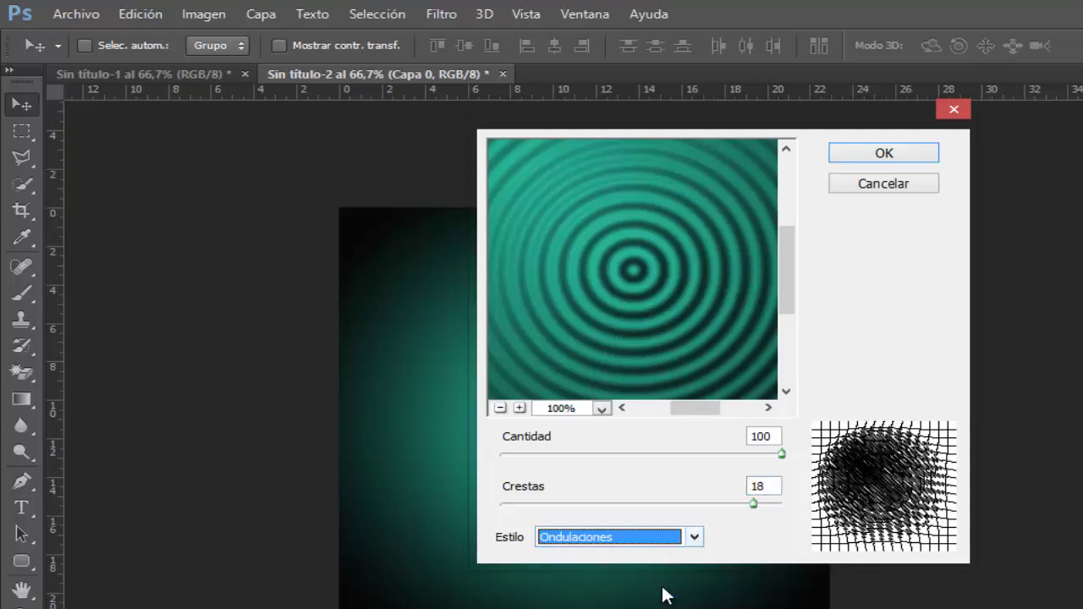
pyautogui.click(884, 154)
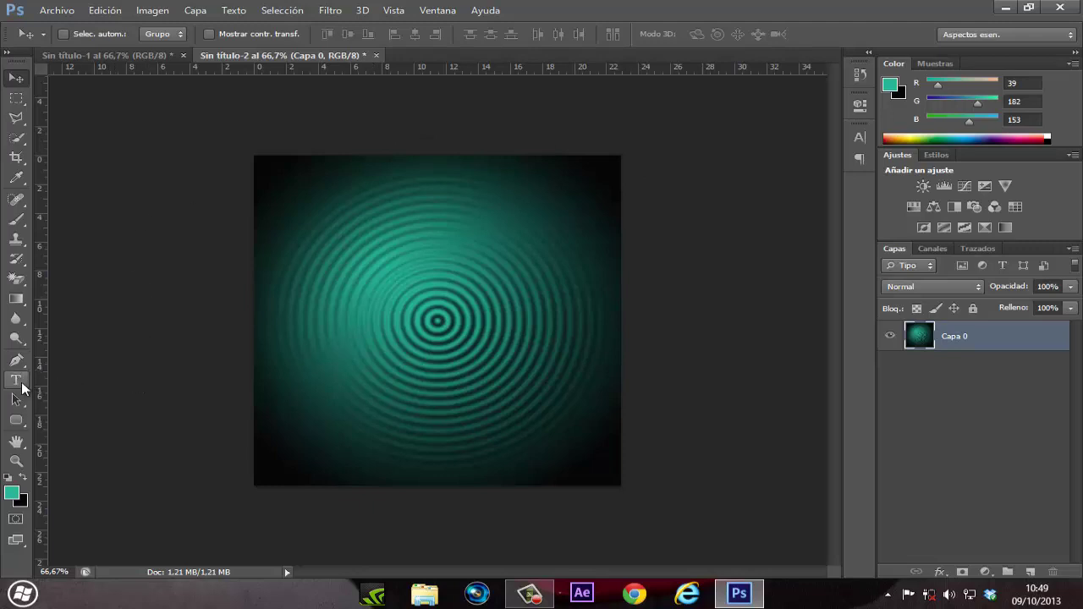
# Start a horizontal text layer left of the ripple centre with colour #030303
pyautogui.click(18, 385)
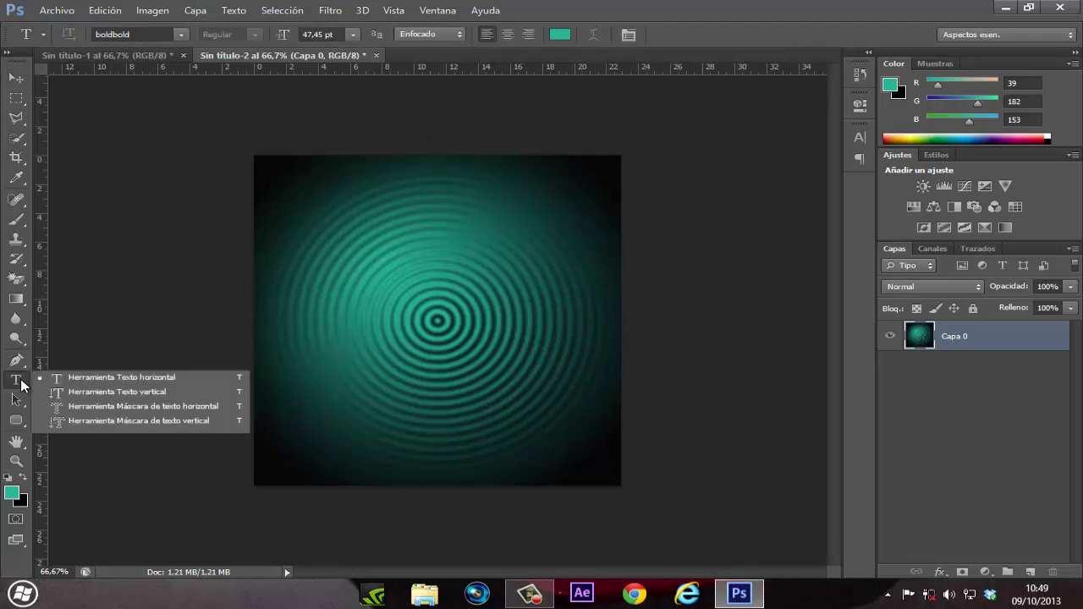
pyautogui.click(154, 382)
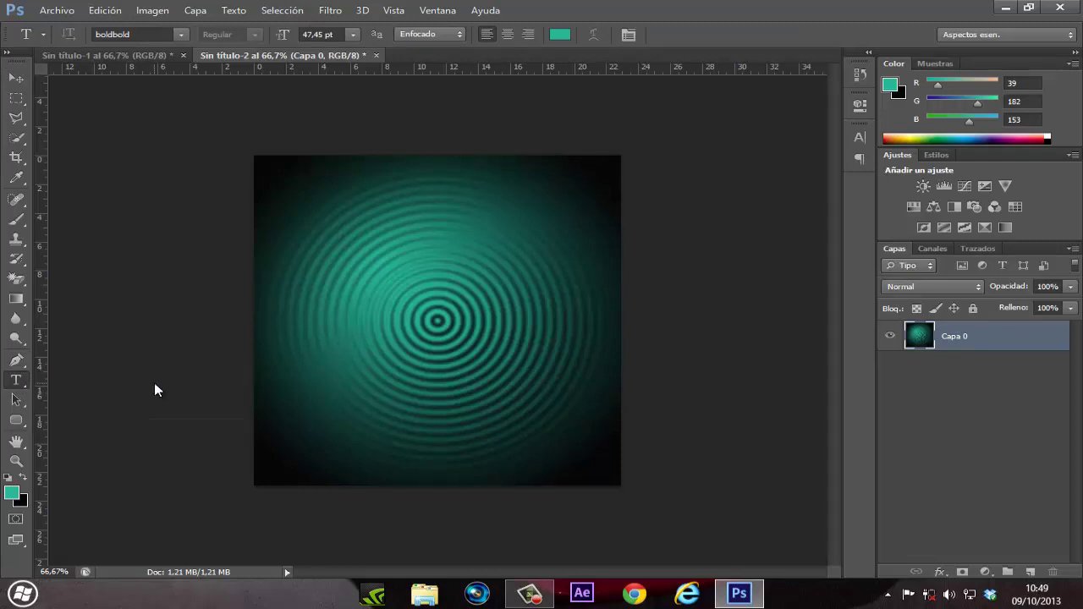
pyautogui.click(180, 34)
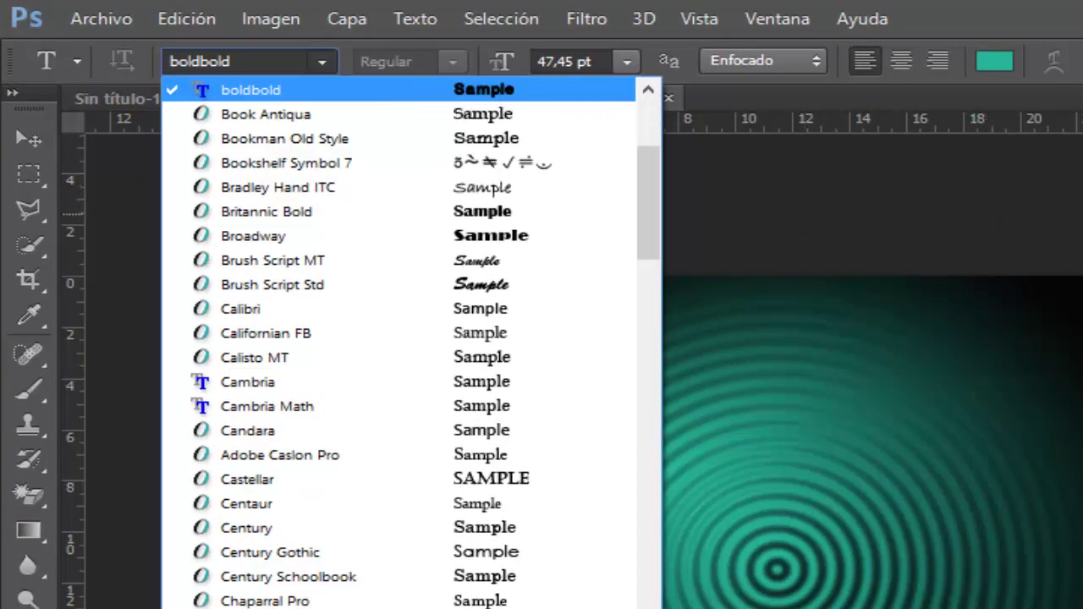
pyautogui.press('Escape')
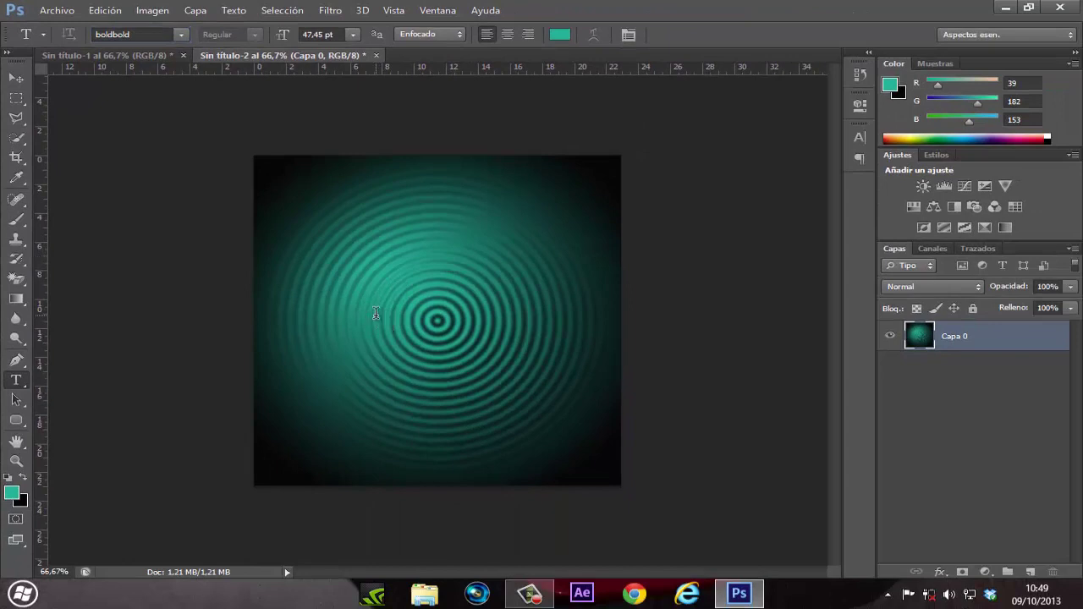
pyautogui.click(376, 313)
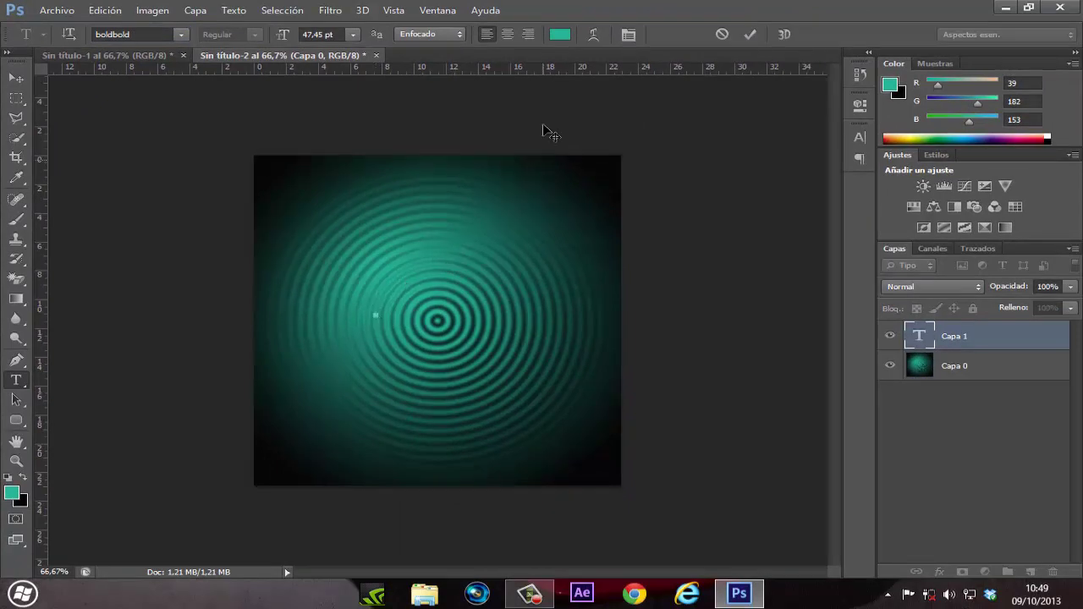
pyautogui.click(561, 35)
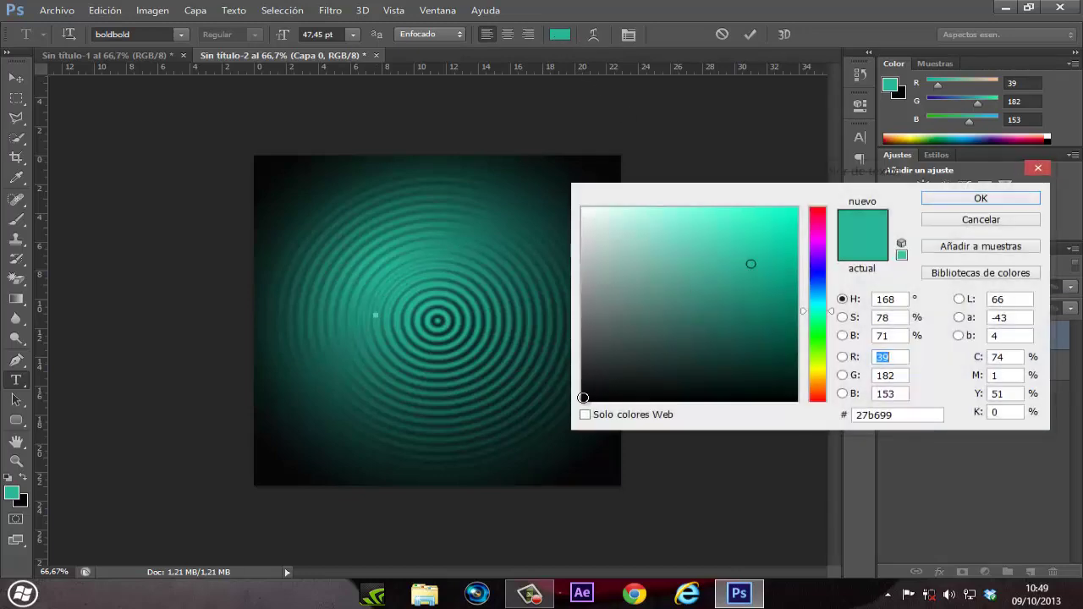
pyautogui.click(583, 399)
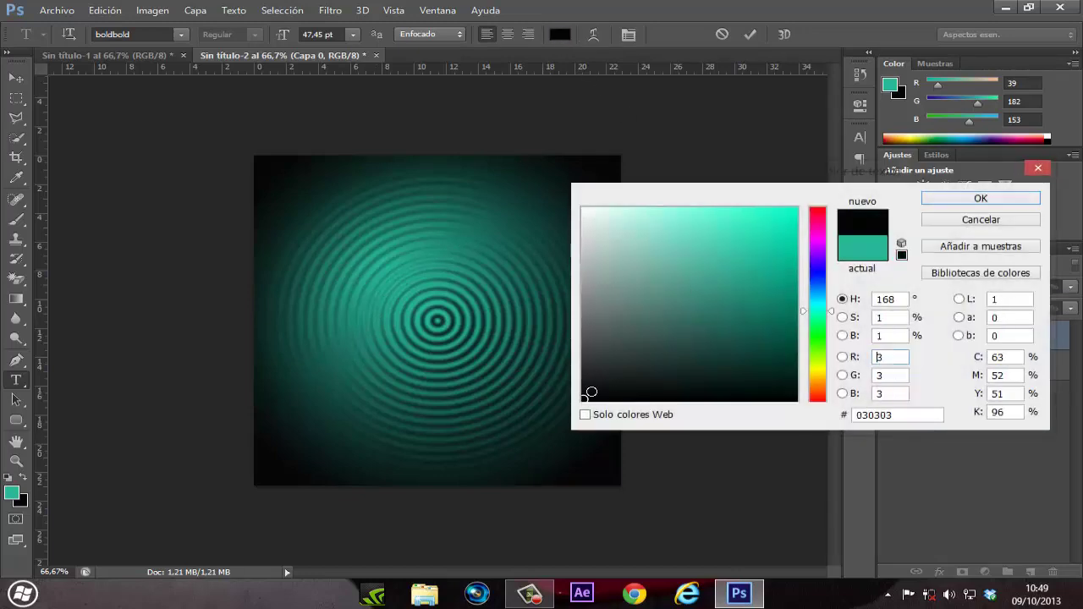
pyautogui.click(962, 202)
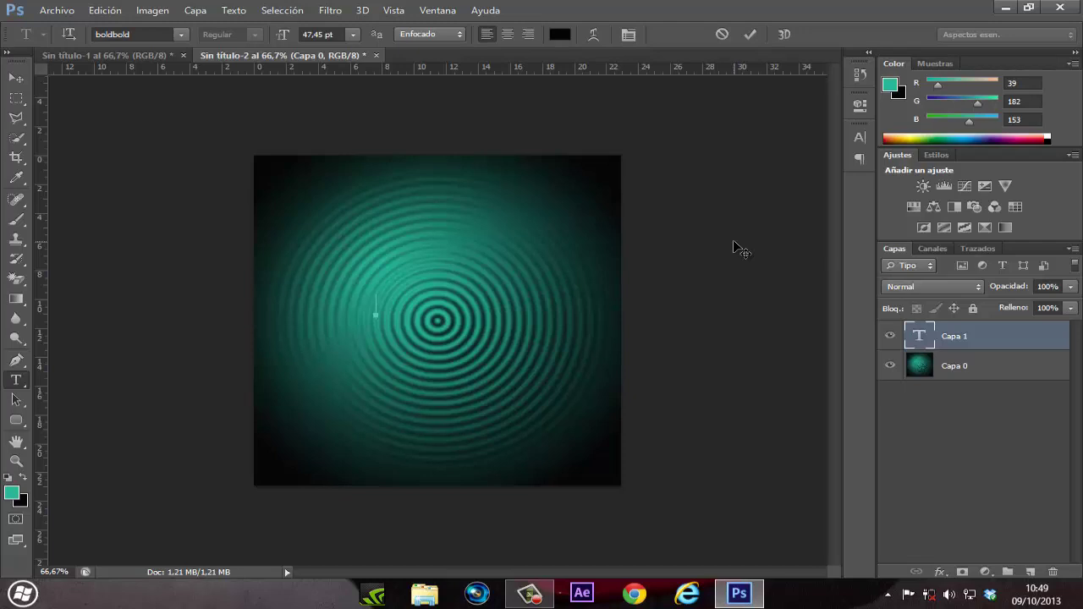
# Type the text 'HM' and commit it
pyautogui.write('H')
pyautogui.write('M')
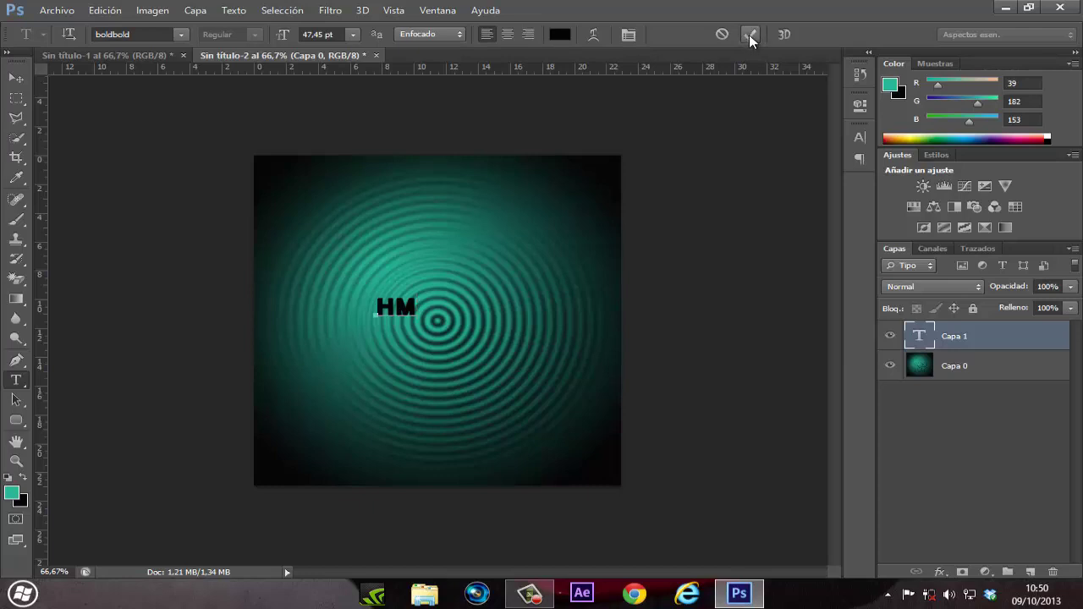
pyautogui.click(750, 35)
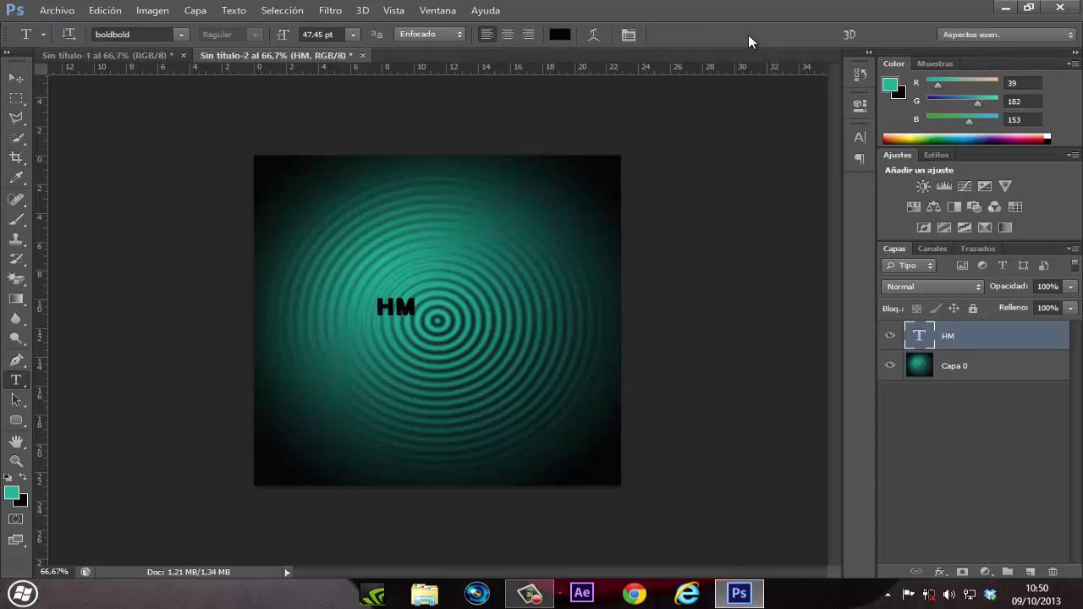
pyautogui.click(17, 79)
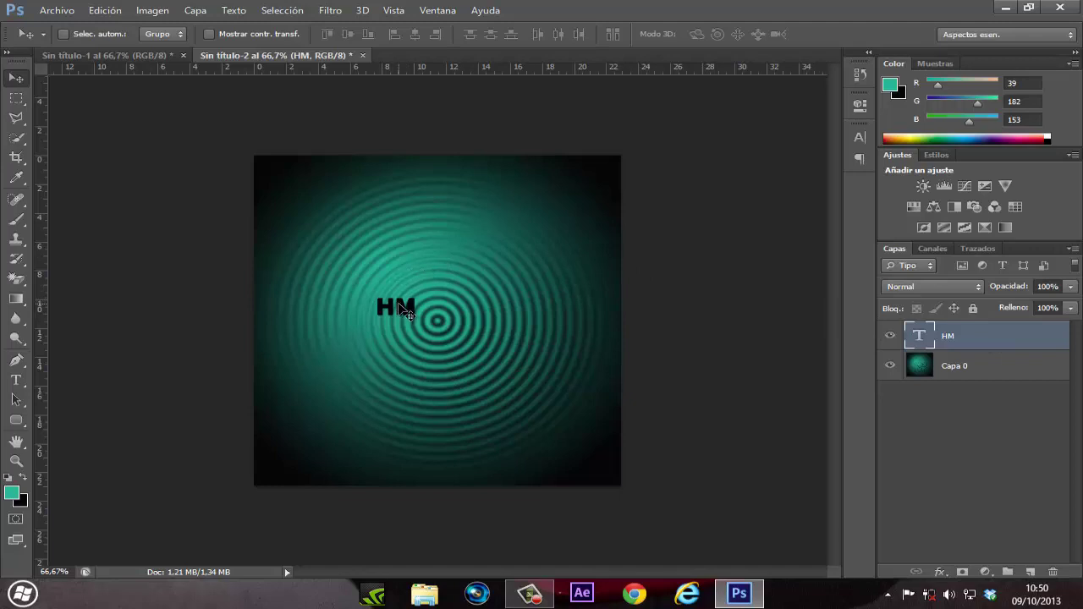
# Scale up the HM text with Free Transform and centre it over the ripples
pyautogui.hotkey('ctrl', 't')
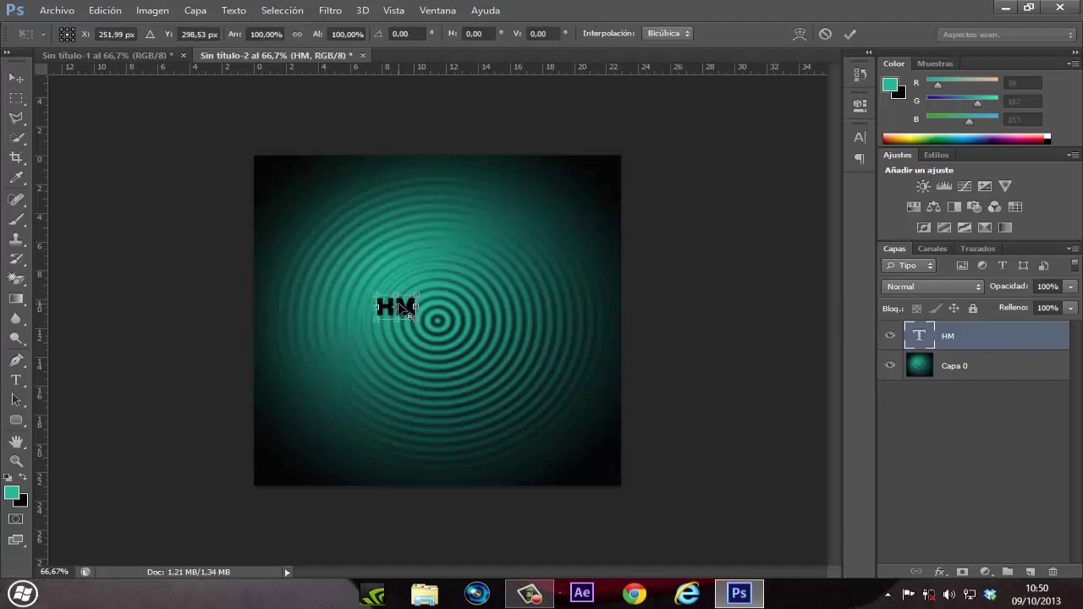
pyautogui.moveTo(416, 307); pyautogui.dragTo(558, 307)
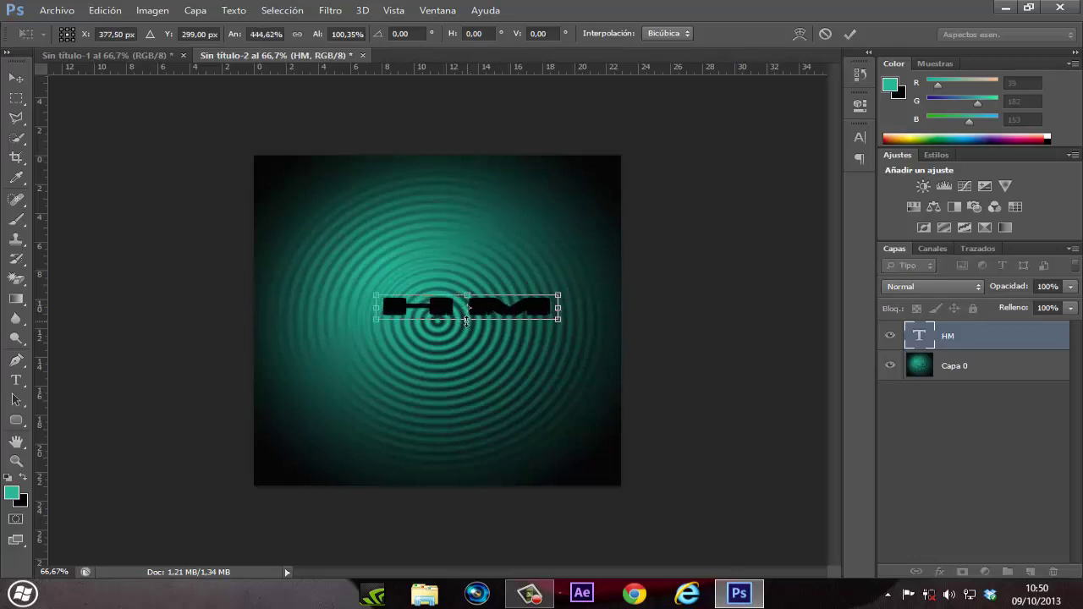
pyautogui.moveTo(467, 319); pyautogui.dragTo(465, 385)
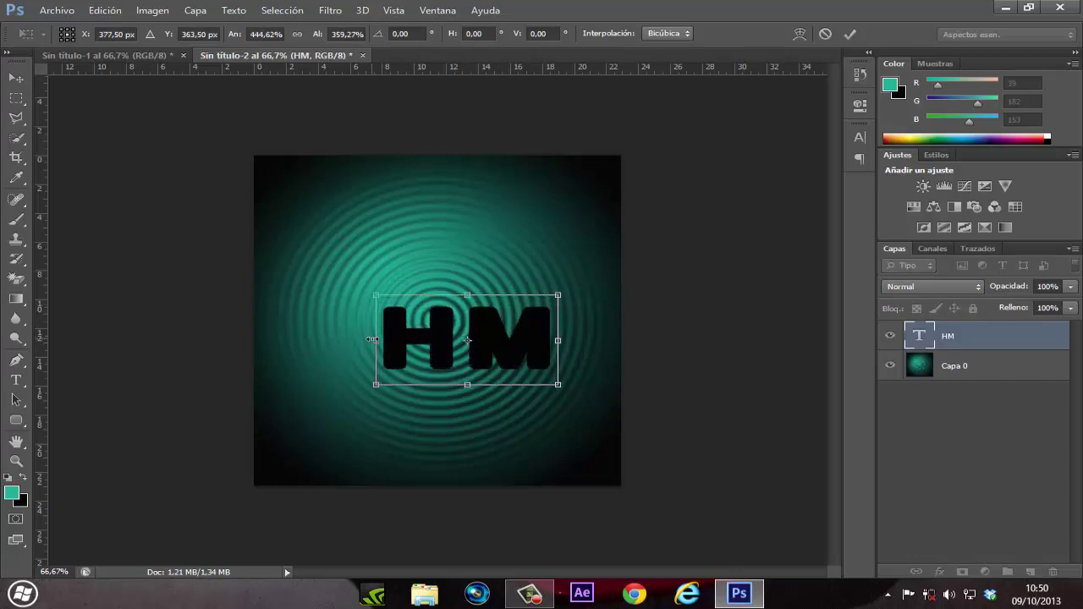
pyautogui.moveTo(351, 340); pyautogui.dragTo(312, 340)
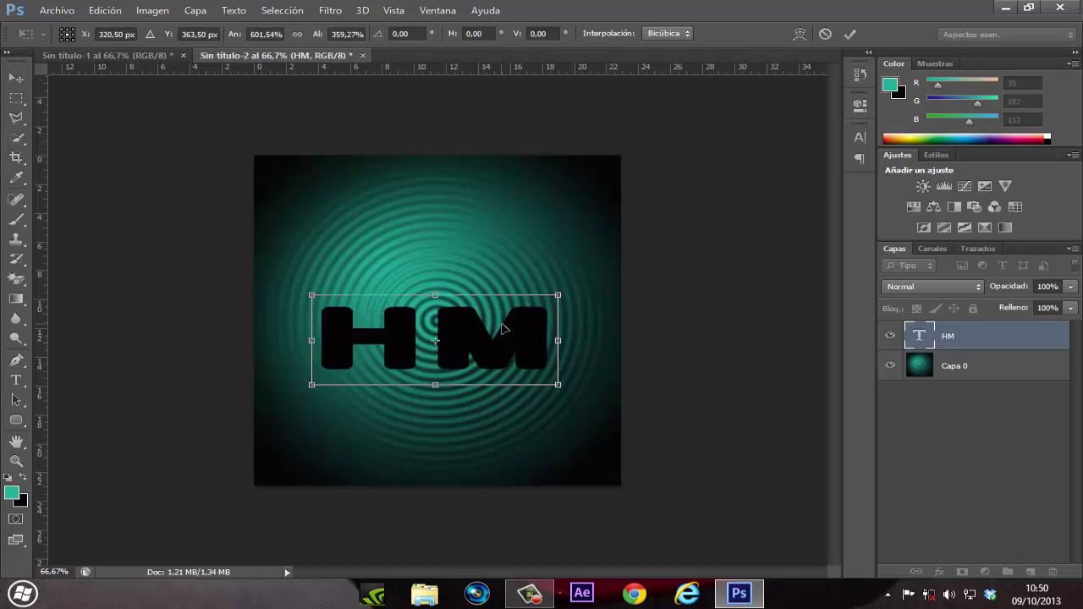
pyautogui.moveTo(435, 296); pyautogui.dragTo(435, 254)
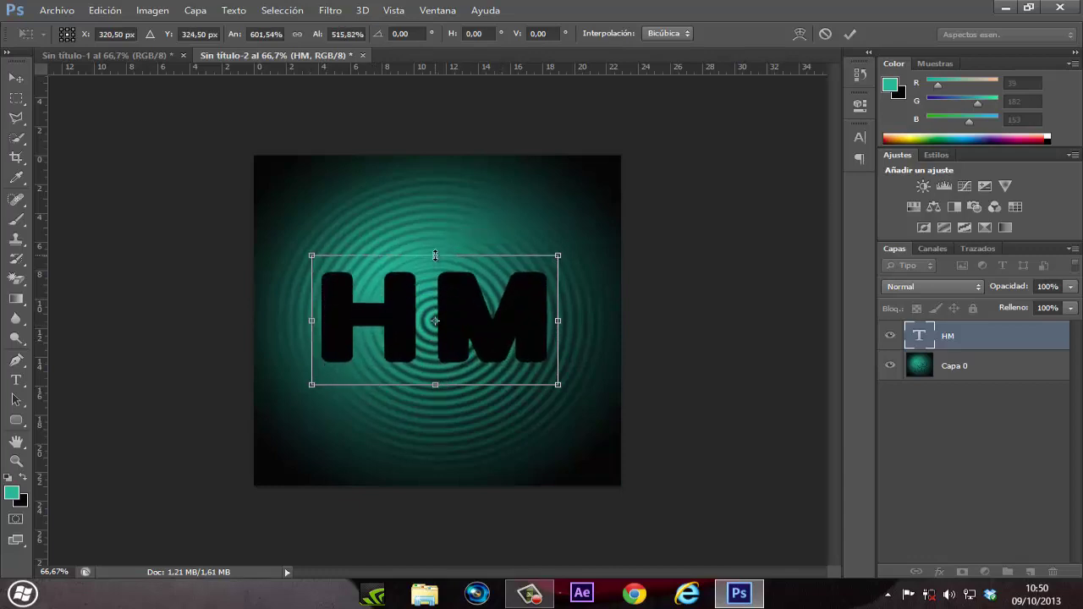
pyautogui.click(851, 36)
pyautogui.moveTo(499, 327); pyautogui.dragTo(504, 323)
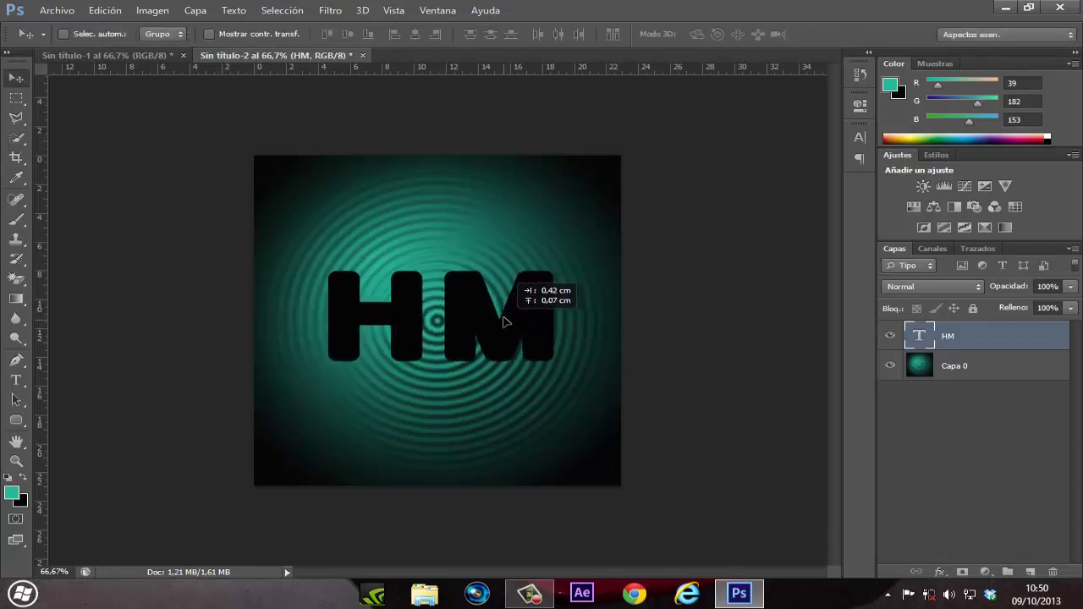
pyautogui.moveTo(503, 317); pyautogui.dragTo(504, 318)
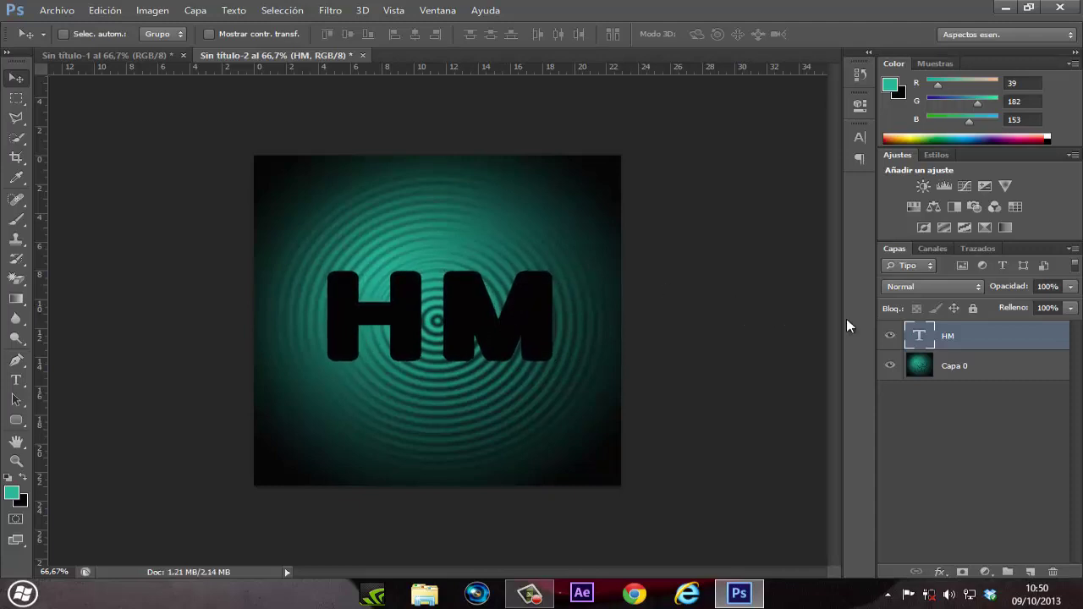
# Enable Bisel y relieve, Contorno and Trazo in the HM layer's Opciones de fusión
pyautogui.rightClick(991, 338)
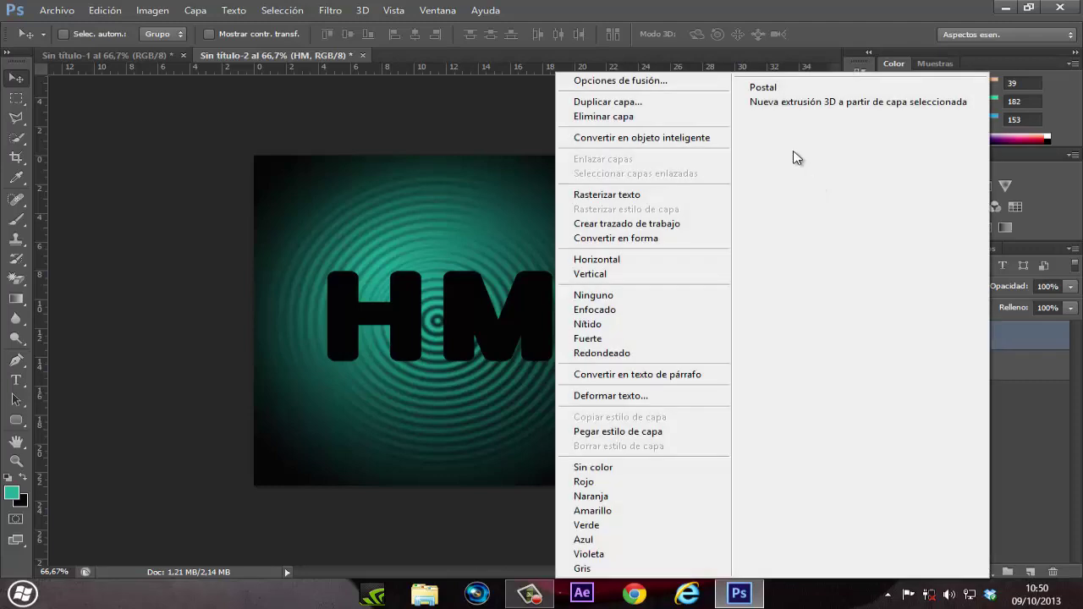
pyautogui.click(651, 81)
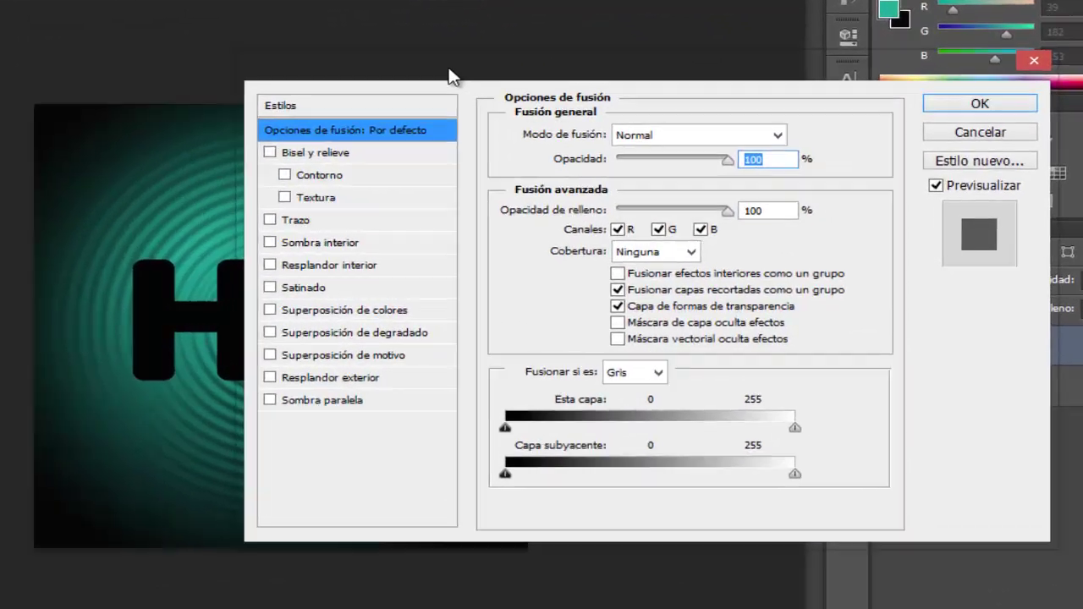
pyautogui.moveTo(448, 76); pyautogui.dragTo(701, 59)
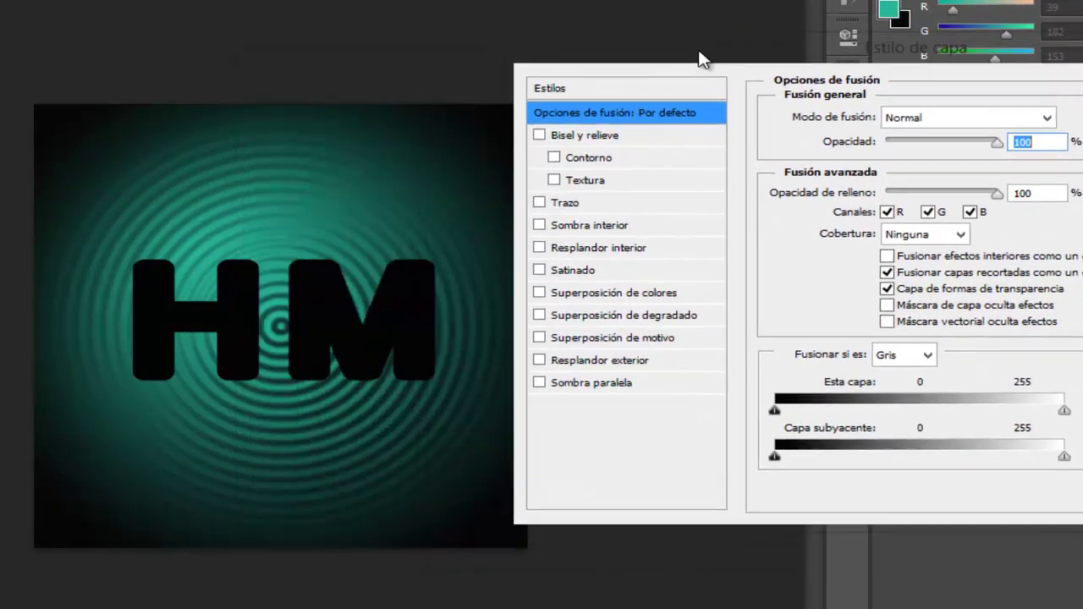
pyautogui.click(540, 137)
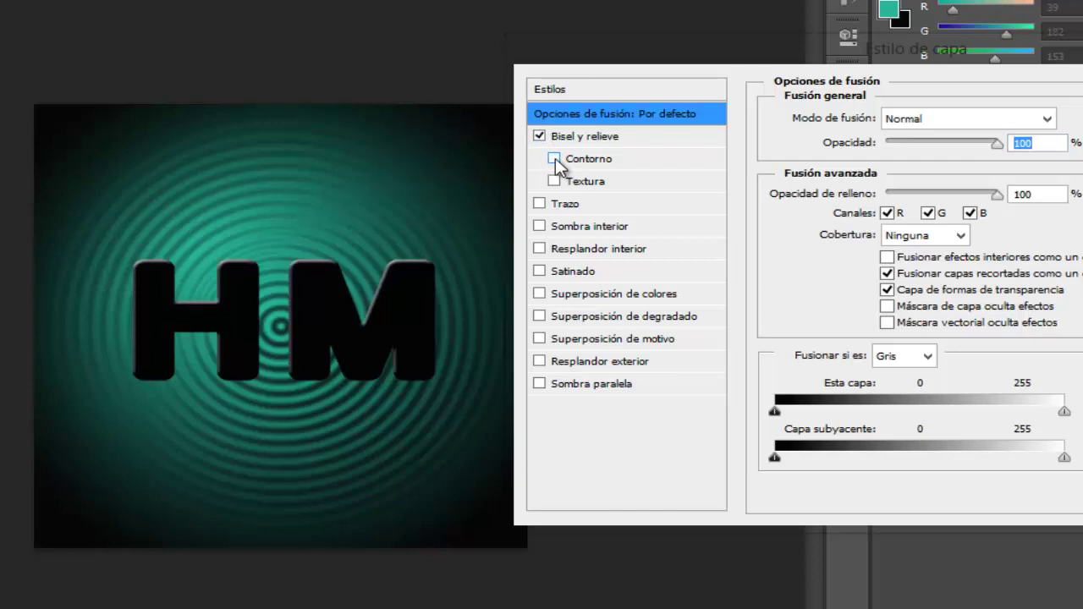
pyautogui.click(554, 159)
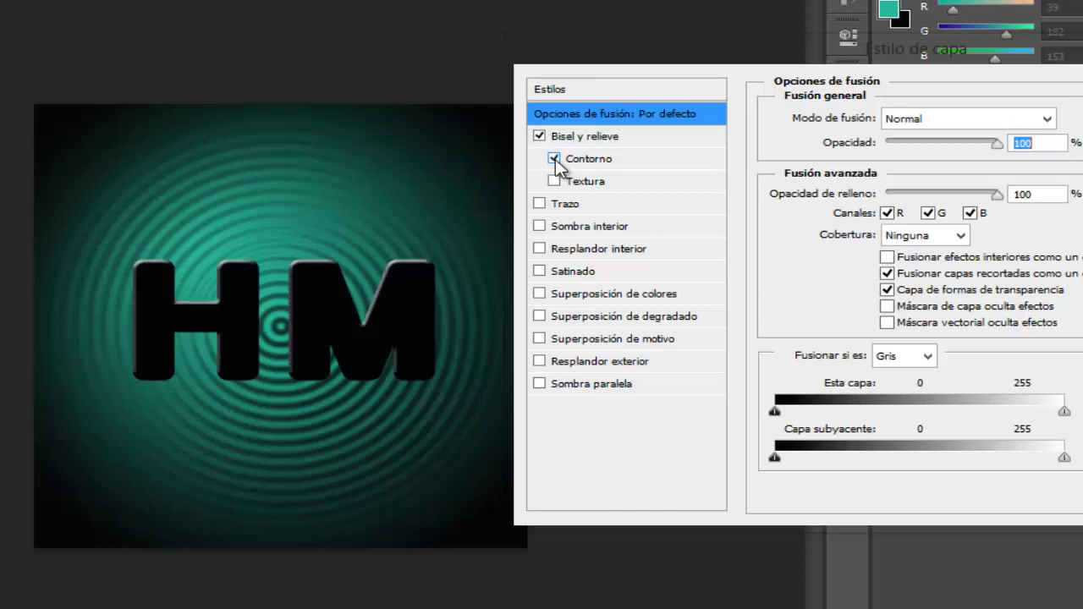
pyautogui.click(540, 204)
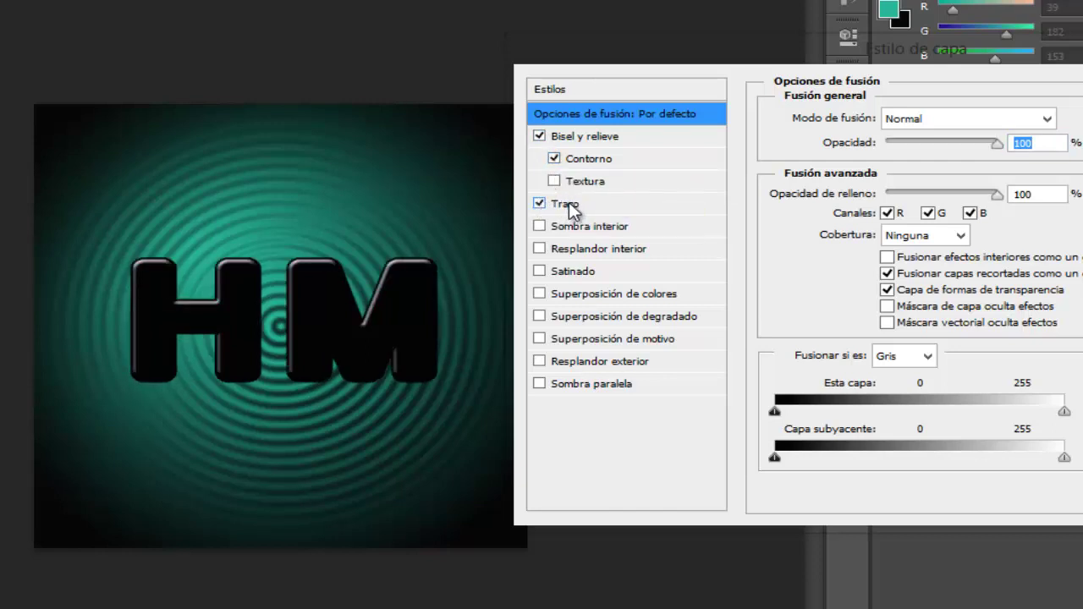
pyautogui.click(604, 204)
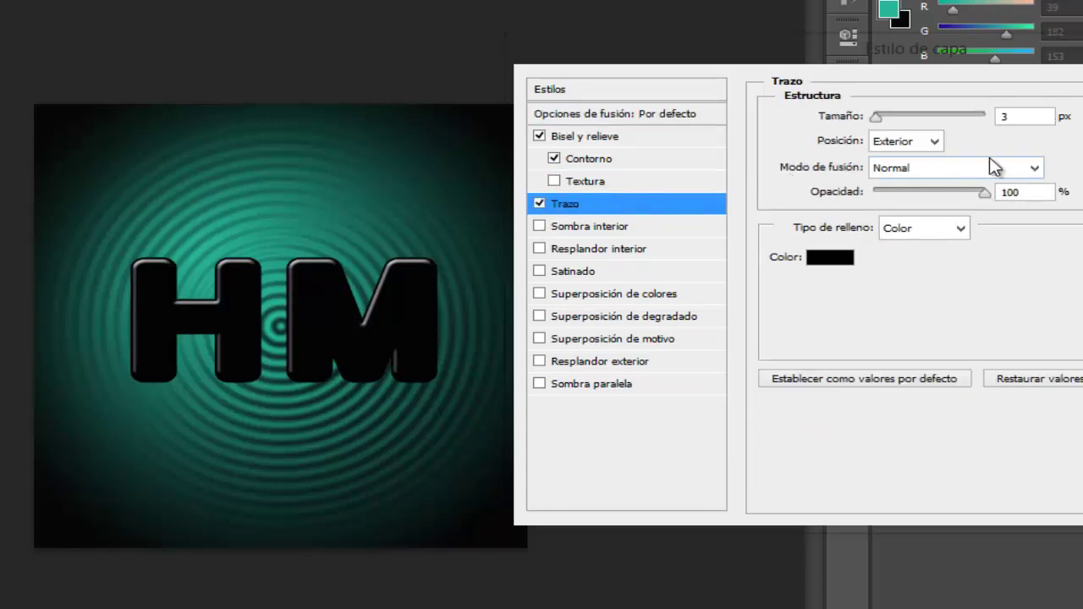
# Set the HM Trazo stroke to 2 px with Exterior position
pyautogui.click(1011, 118)
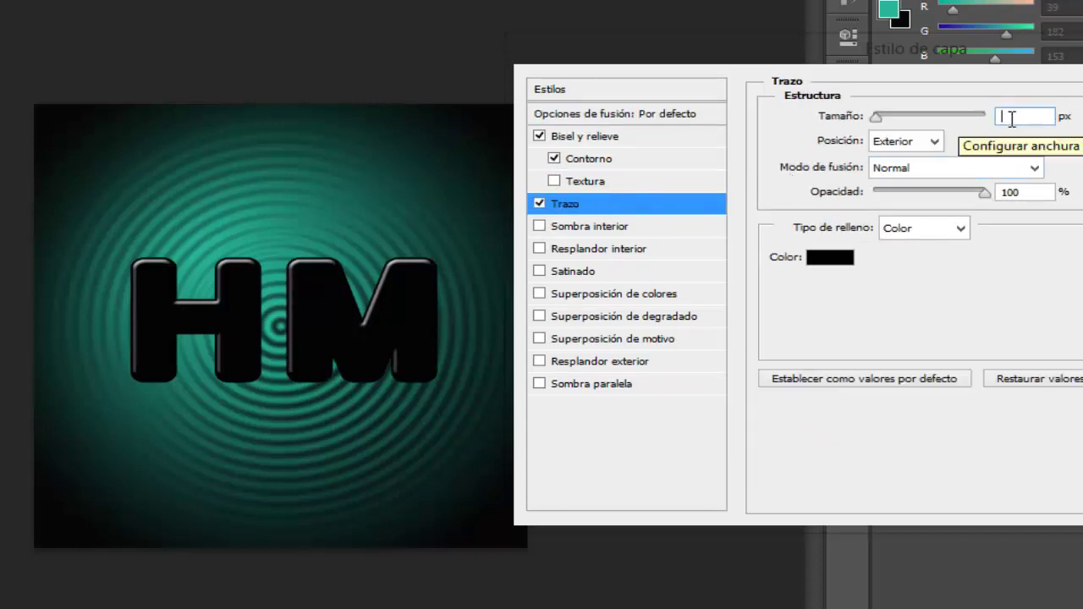
pyautogui.write('2')
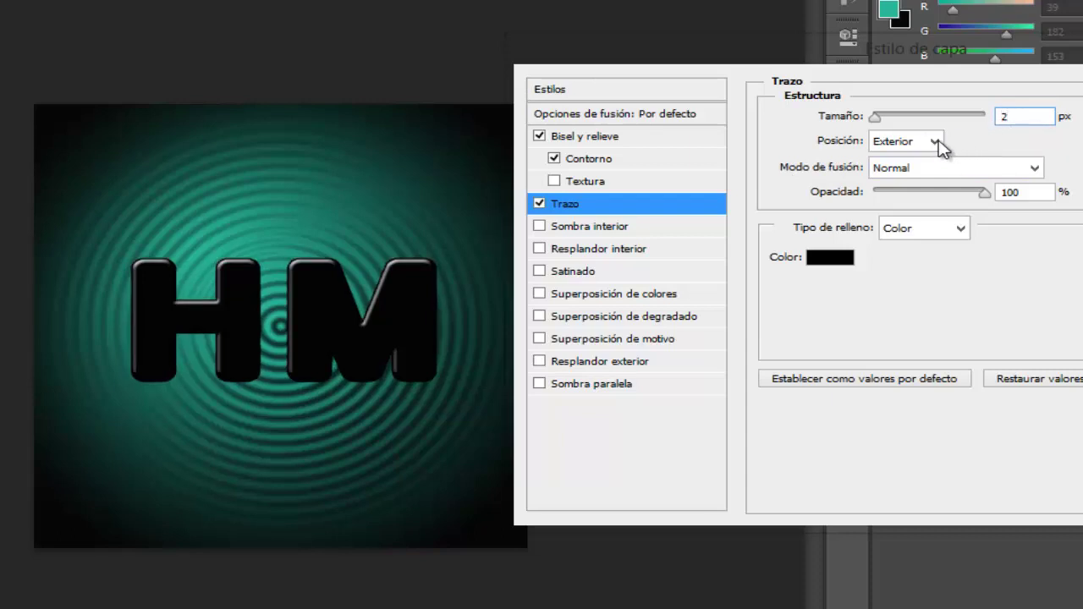
pyautogui.click(935, 142)
pyautogui.click(914, 179)
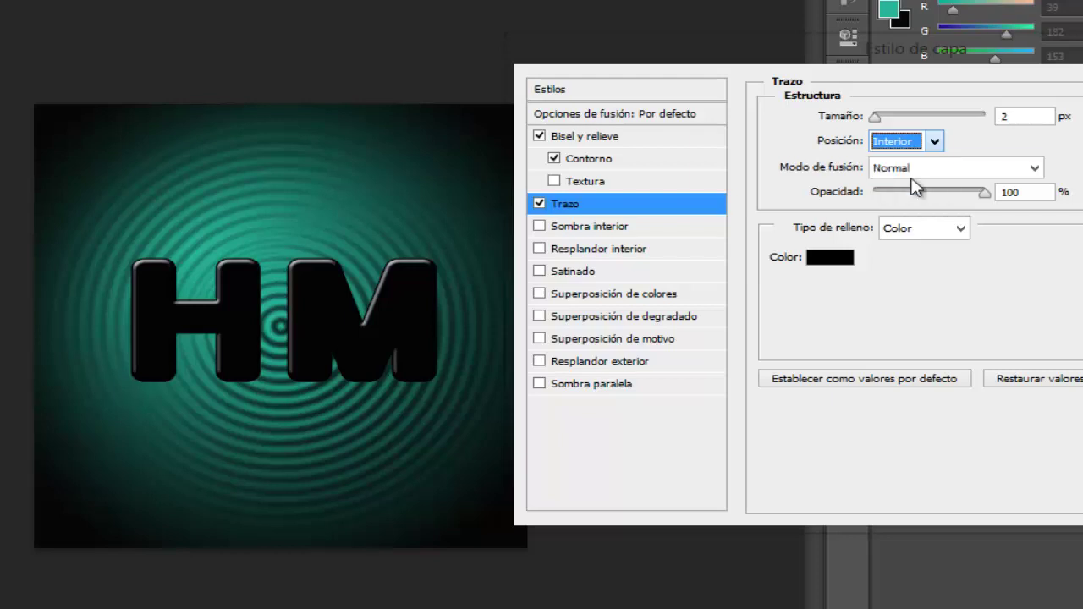
pyautogui.click(934, 141)
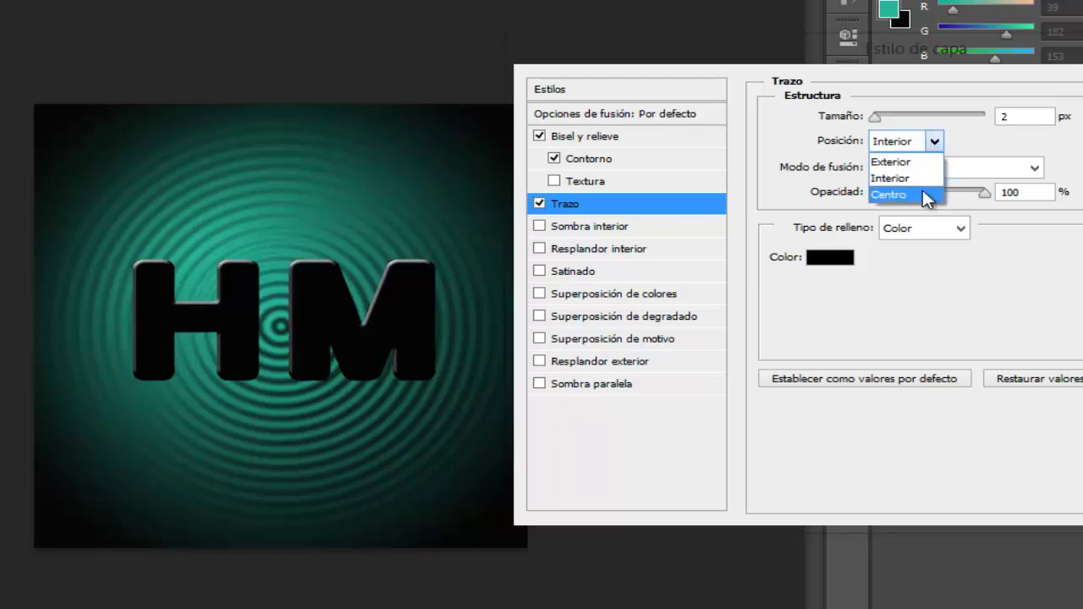
pyautogui.click(929, 194)
pyautogui.click(935, 142)
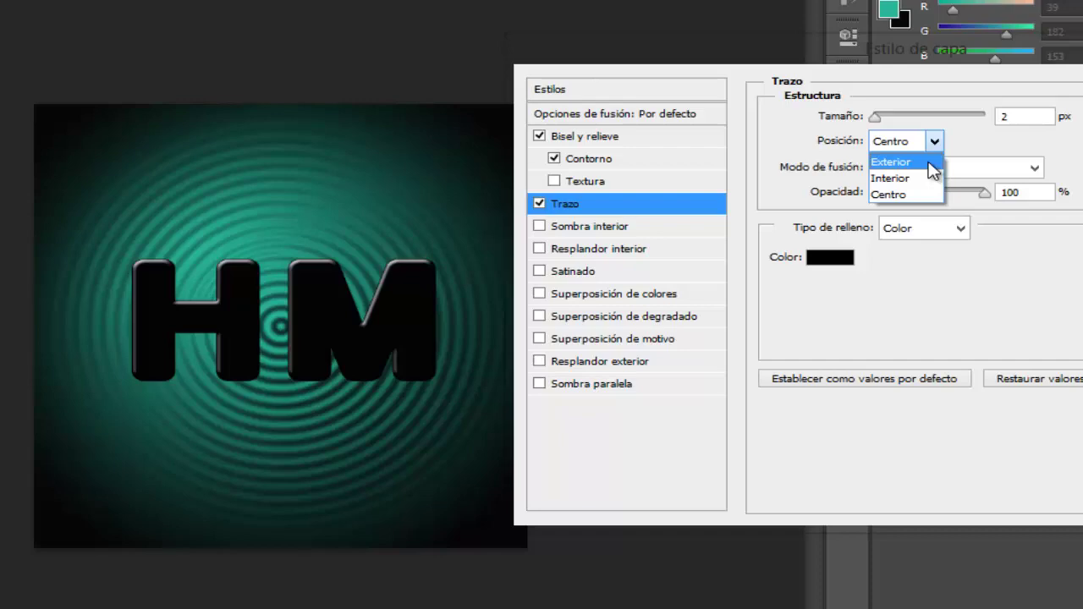
pyautogui.click(929, 163)
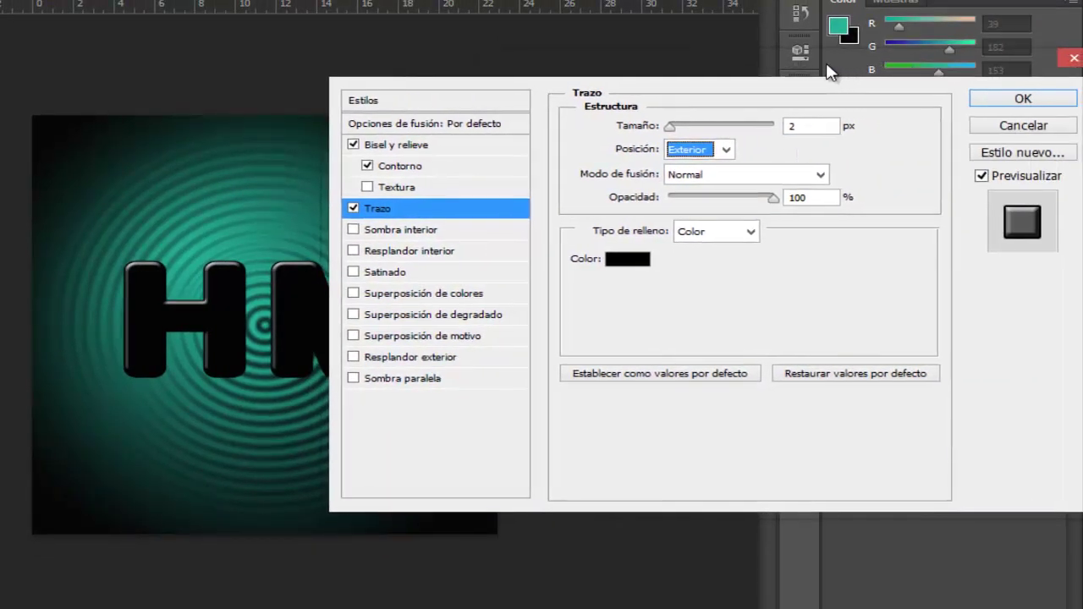
# Add Sombra interior and Resplandor interior to HM and apply the layer style
pyautogui.moveTo(694, 72); pyautogui.dragTo(839, 66)
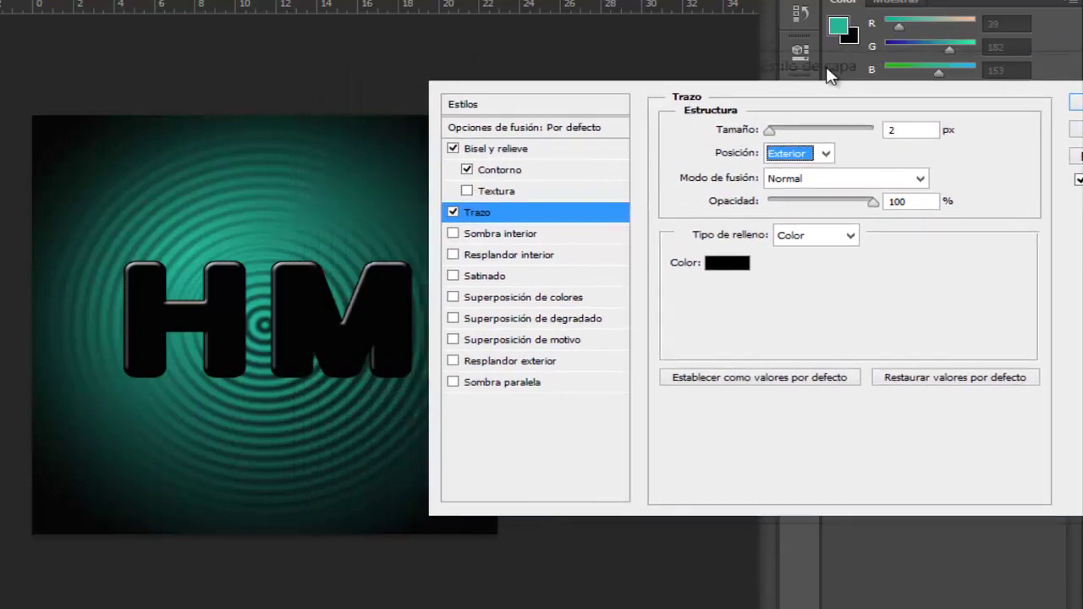
pyautogui.click(471, 223)
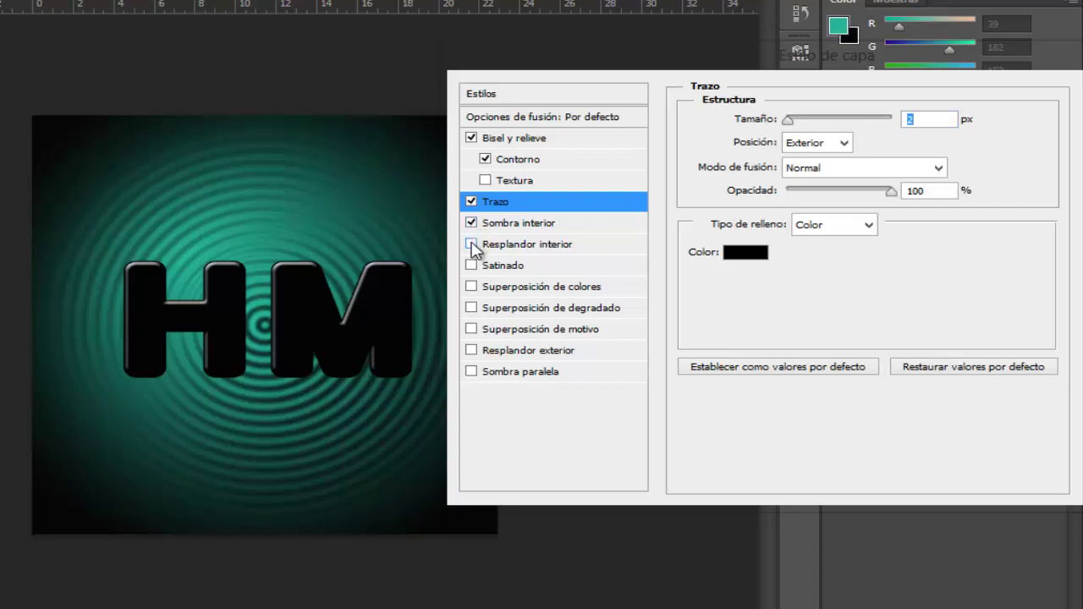
pyautogui.click(472, 245)
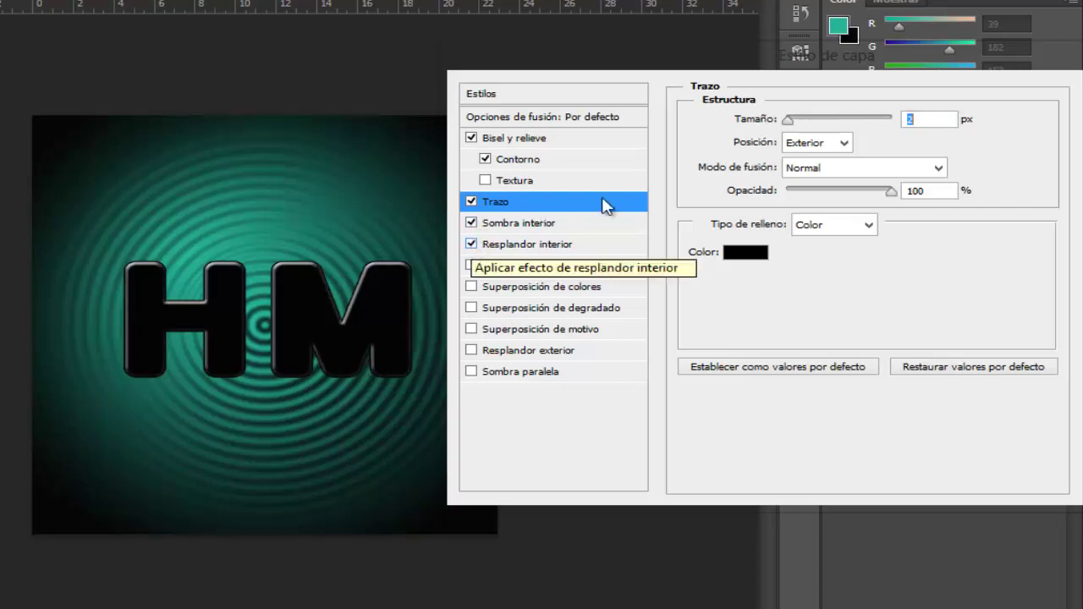
pyautogui.moveTo(711, 64); pyautogui.dragTo(595, 37)
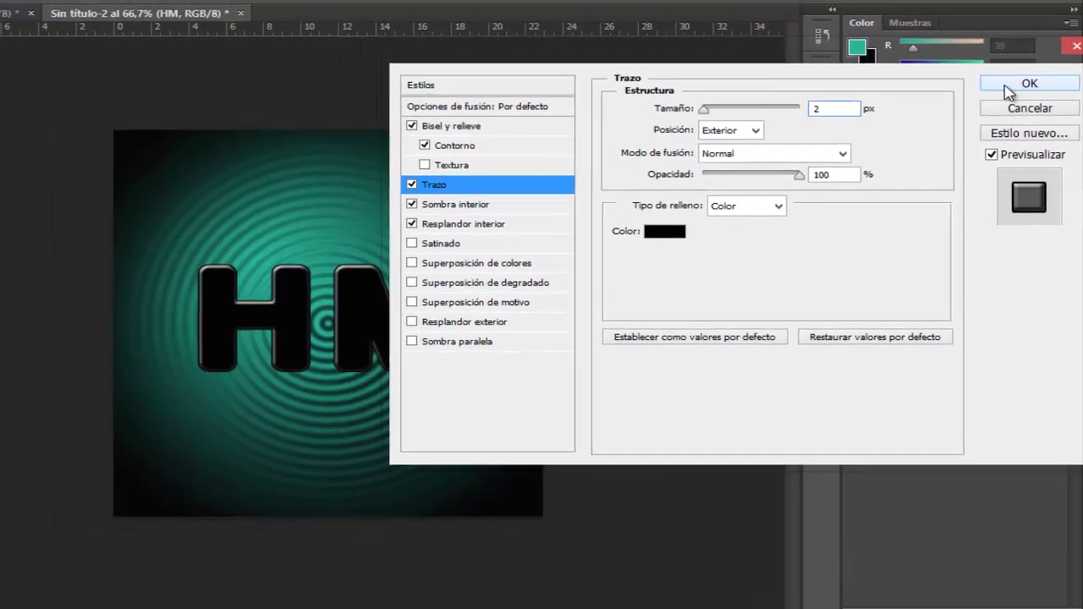
pyautogui.click(1002, 71)
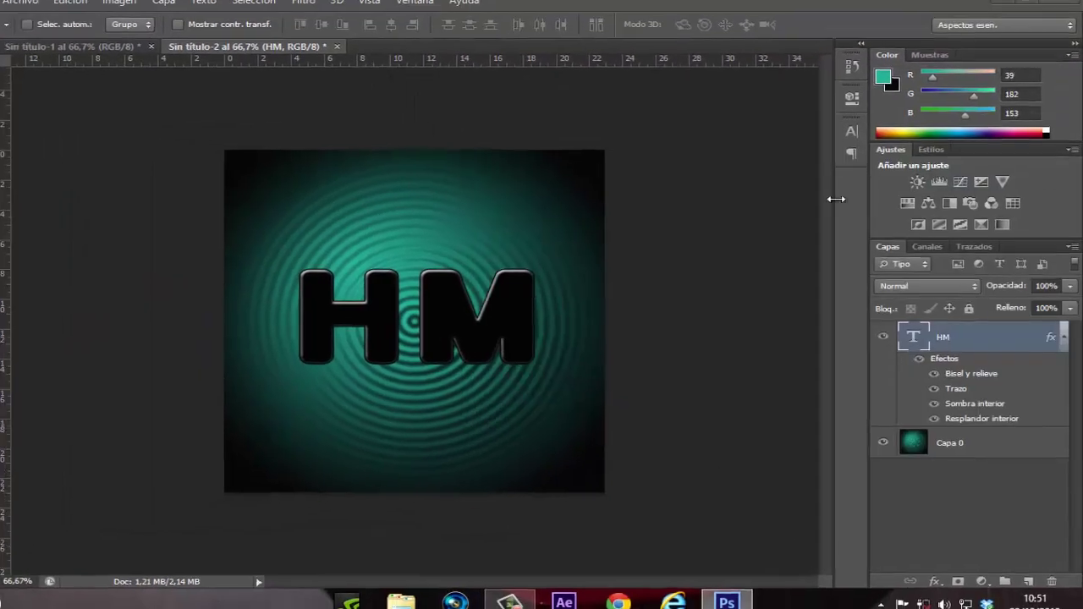
# Create a black TUTOS text layer above the HM lettering, correcting a typo
pyautogui.click(1064, 336)
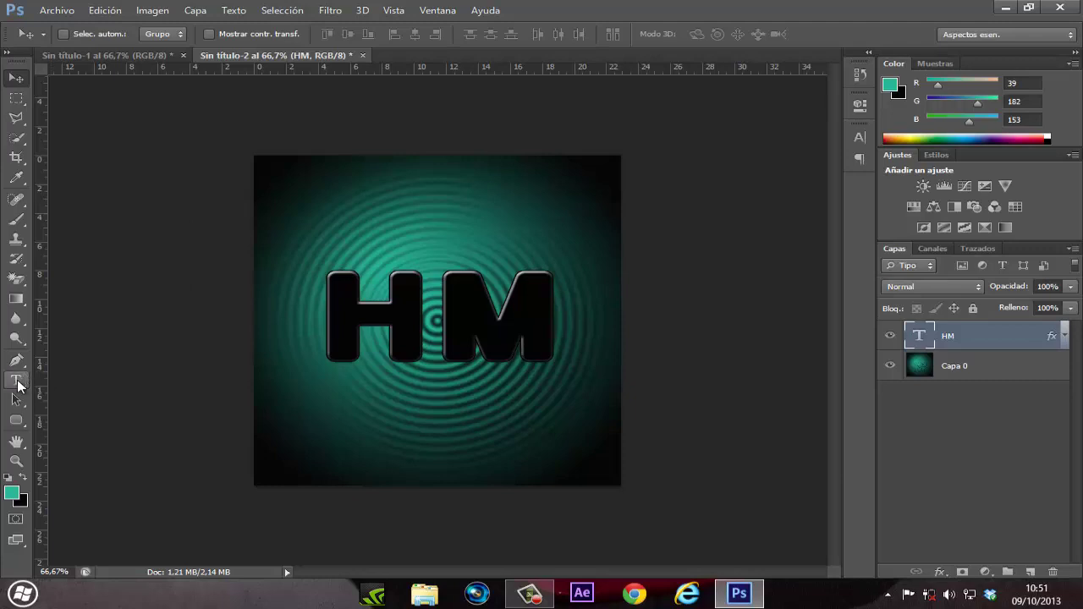
pyautogui.click(16, 380)
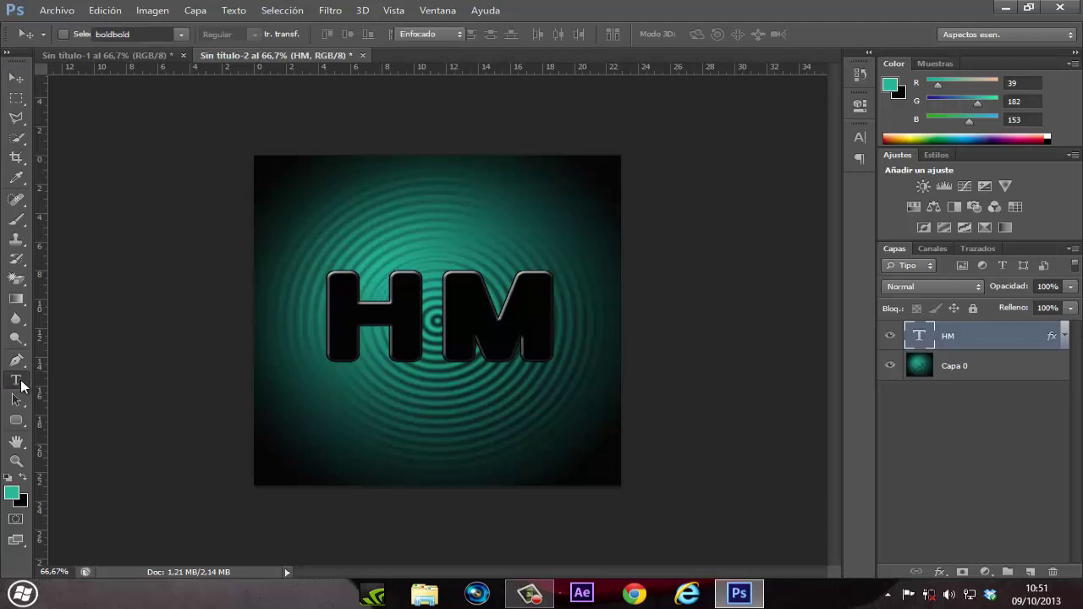
pyautogui.click(333, 231)
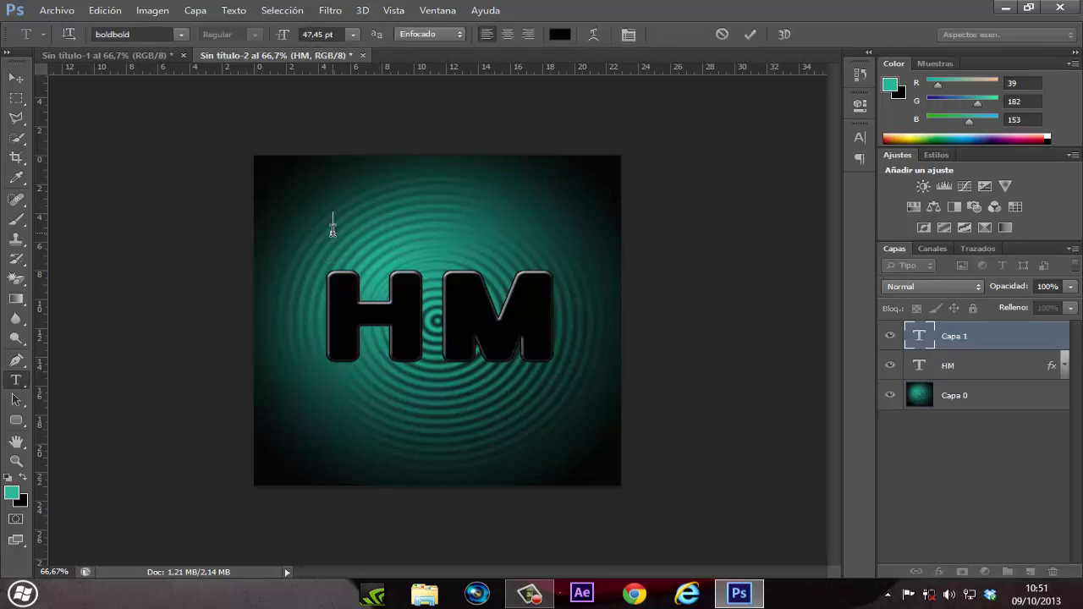
pyautogui.write('TT')
pyautogui.write('S')
pyautogui.press('BackSpace')
pyautogui.press('BackSpace')
pyautogui.press('BackSpace')
pyautogui.write('TU')
pyautogui.write('TOS')
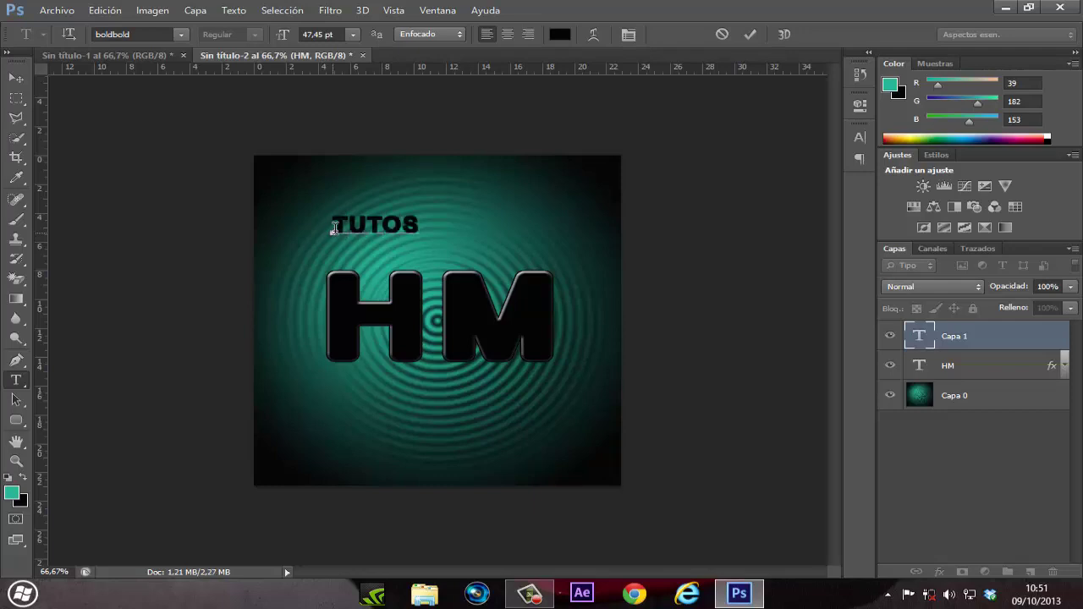
pyautogui.click(749, 37)
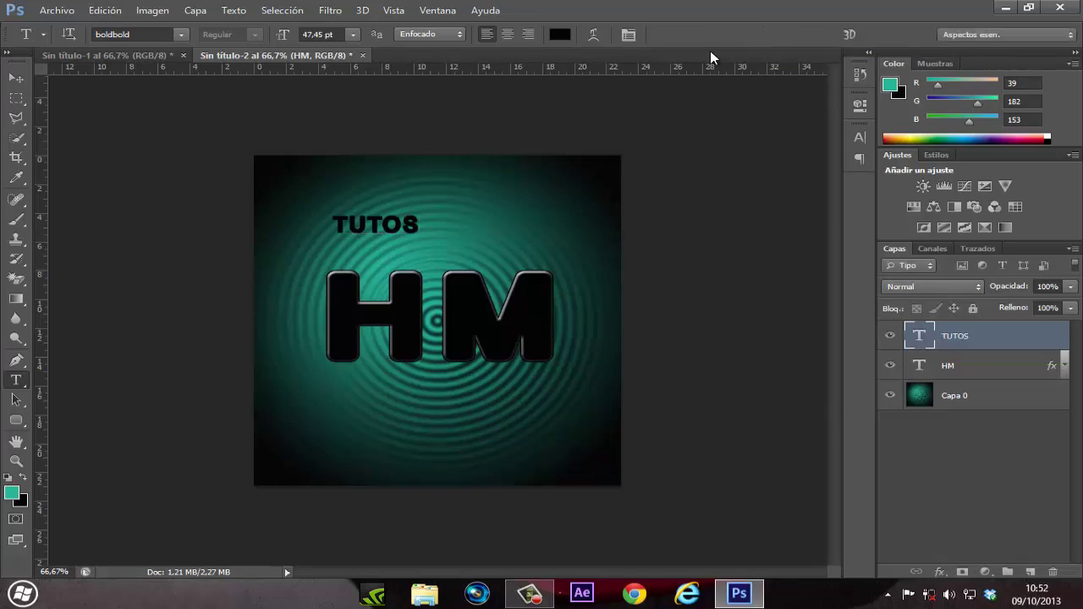
pyautogui.click(16, 78)
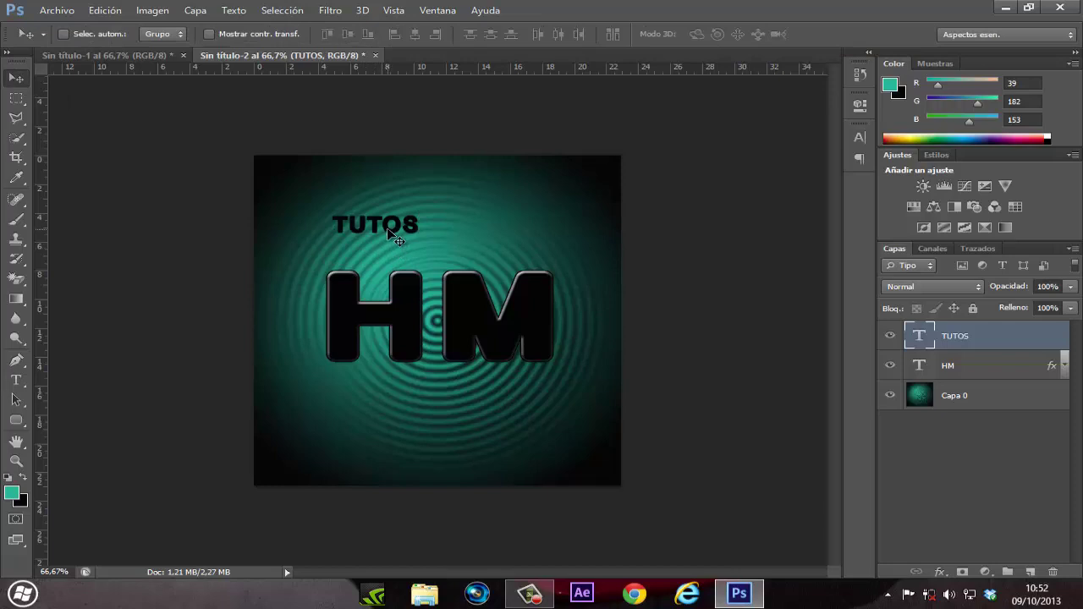
# Free-transform TUTOS wider to match HM and position it just above the letters
pyautogui.hotkey('ctrl', 't')
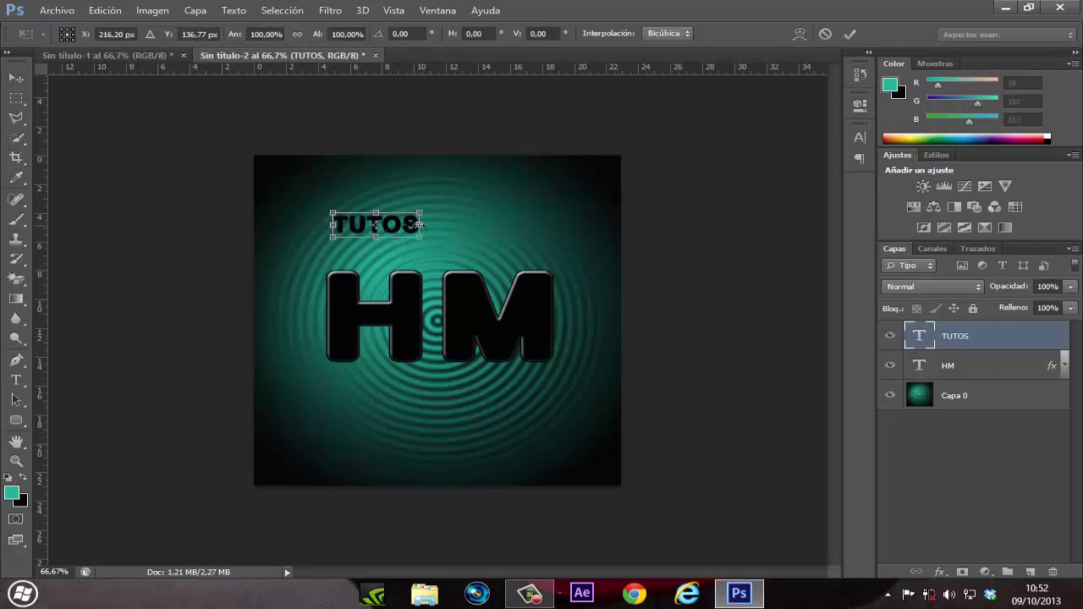
pyautogui.moveTo(447, 223); pyautogui.dragTo(564, 237)
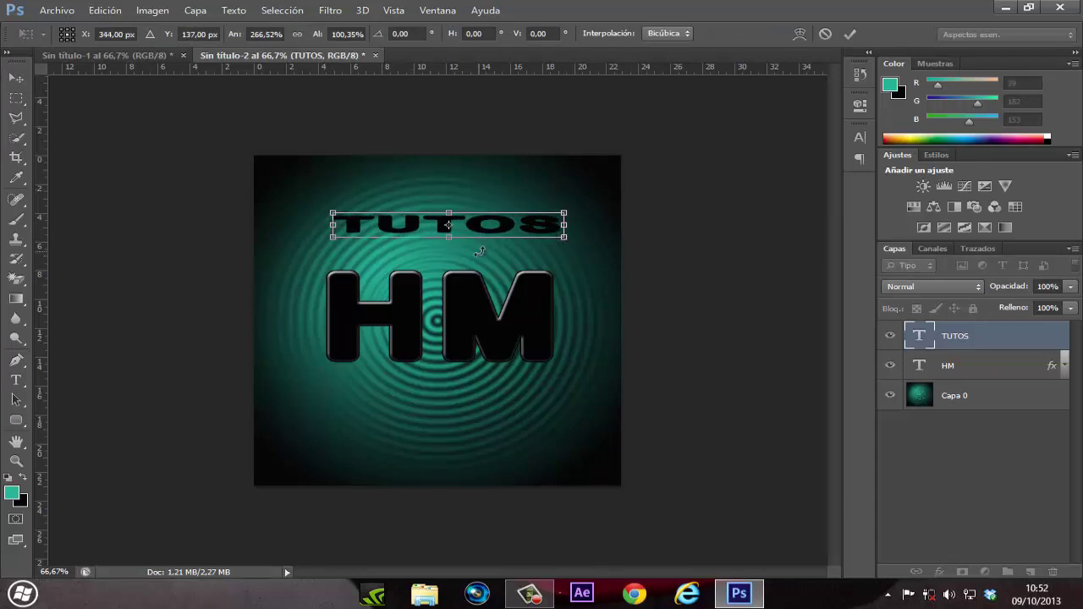
pyautogui.moveTo(491, 230); pyautogui.dragTo(484, 255)
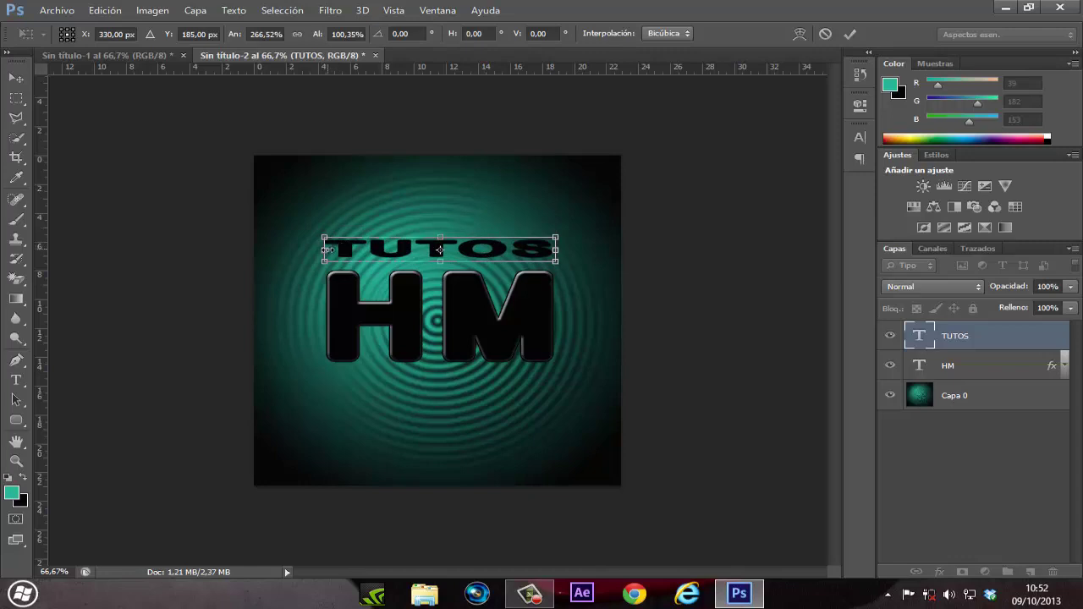
pyautogui.moveTo(326, 250); pyautogui.dragTo(321, 250)
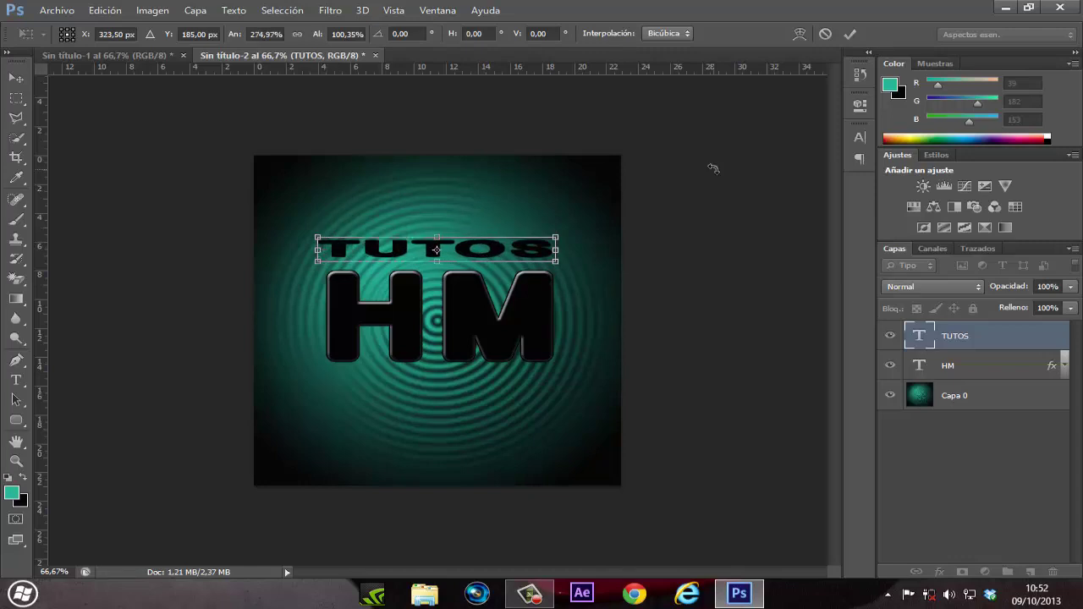
pyautogui.click(850, 34)
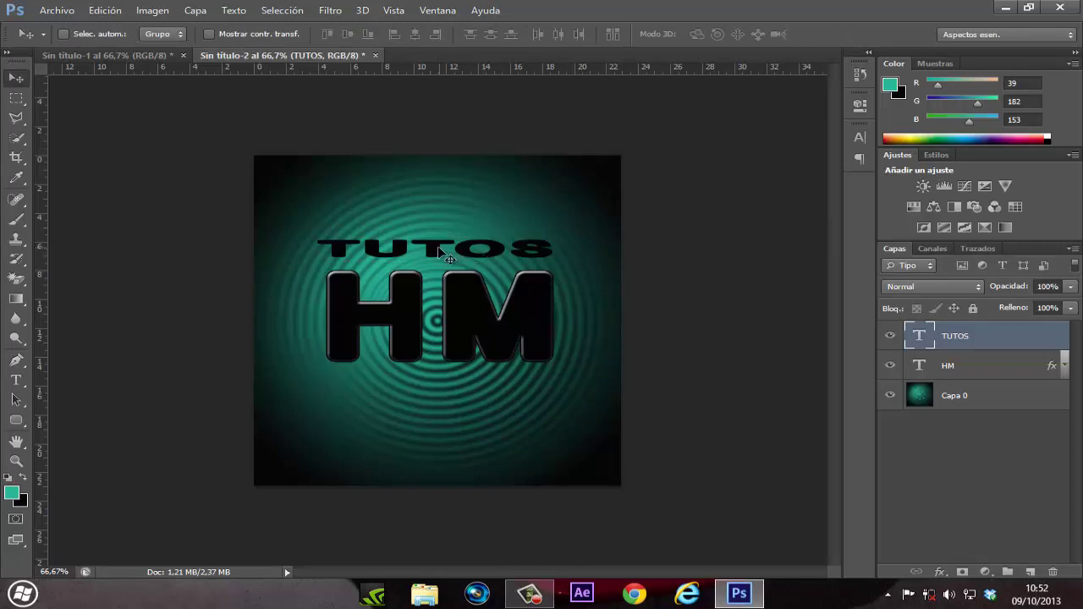
pyautogui.moveTo(438, 253); pyautogui.dragTo(438, 254)
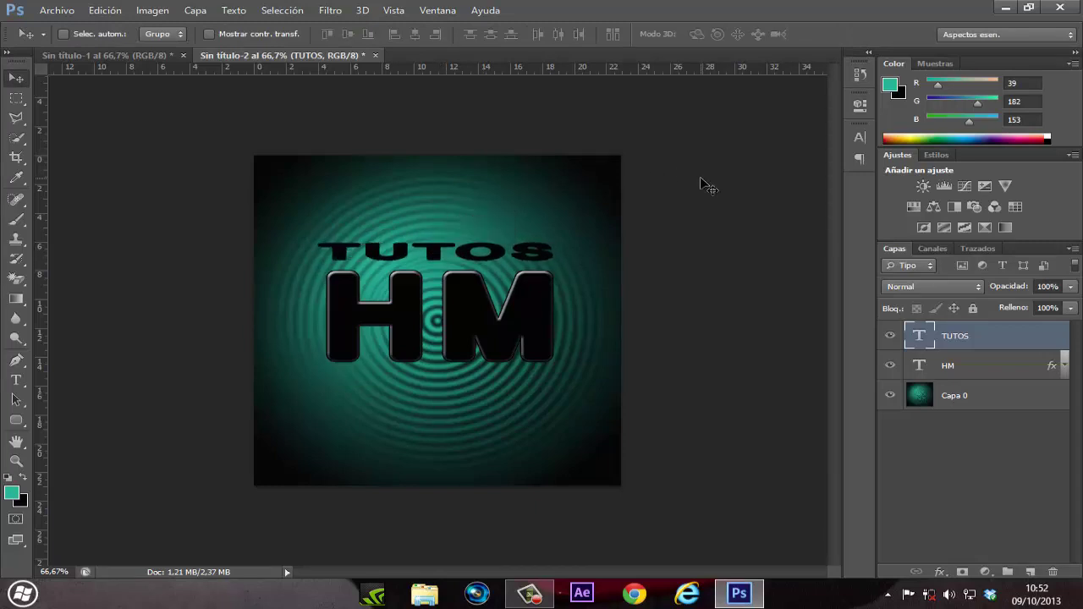
# Create a black HUGO text layer below the HM lettering
pyautogui.click(17, 380)
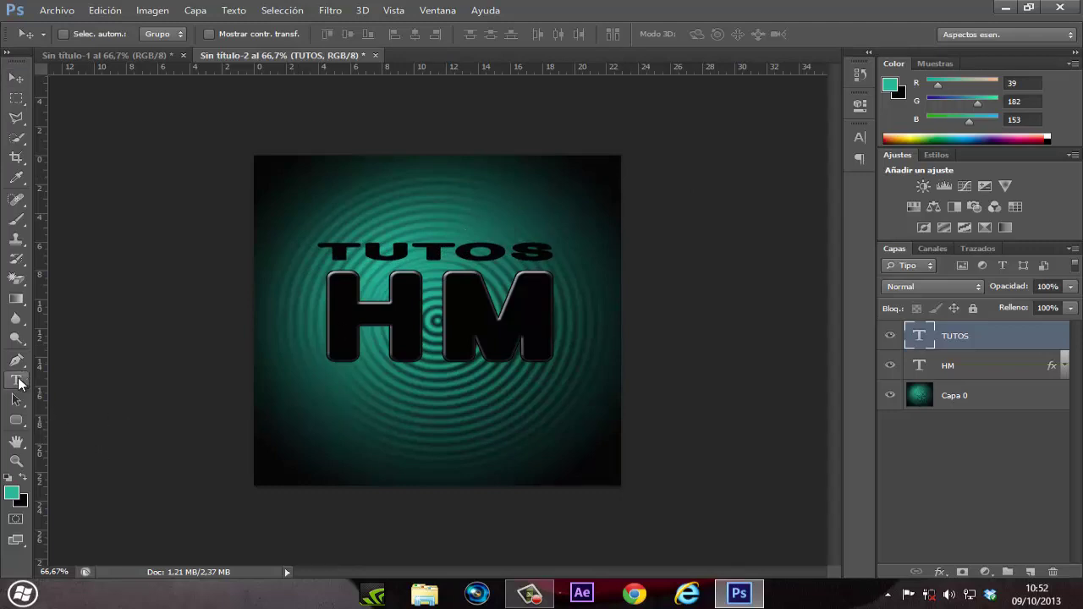
pyautogui.click(353, 392)
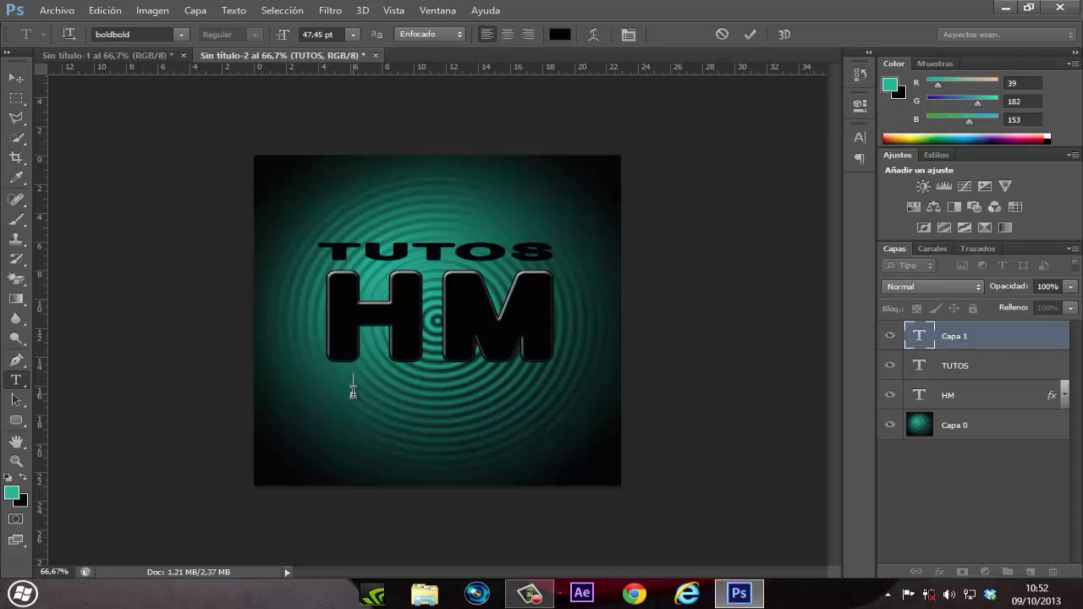
pyautogui.write('HUGO')
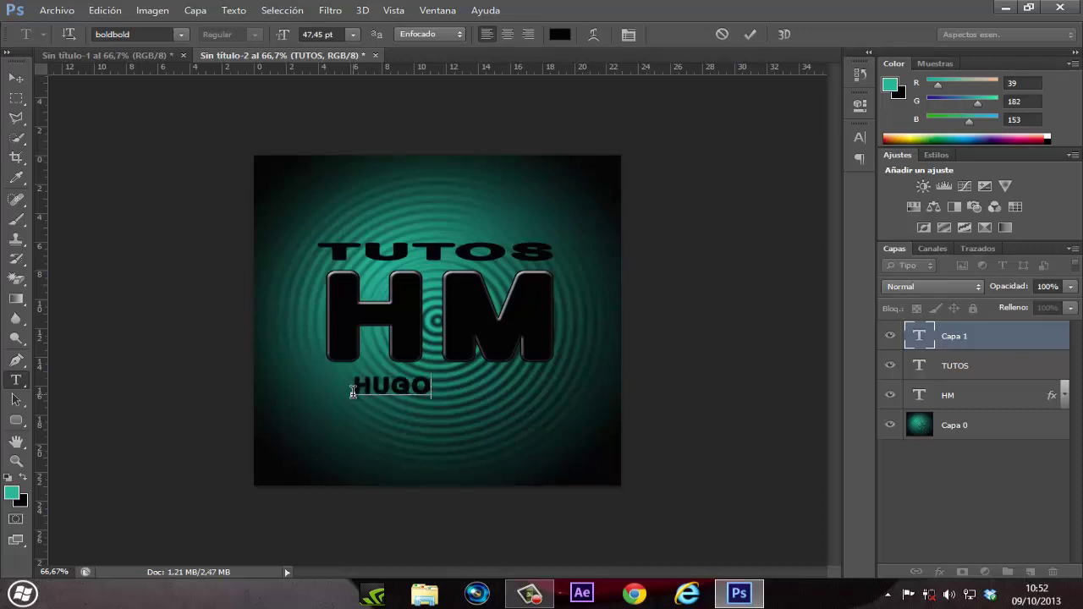
pyautogui.click(749, 36)
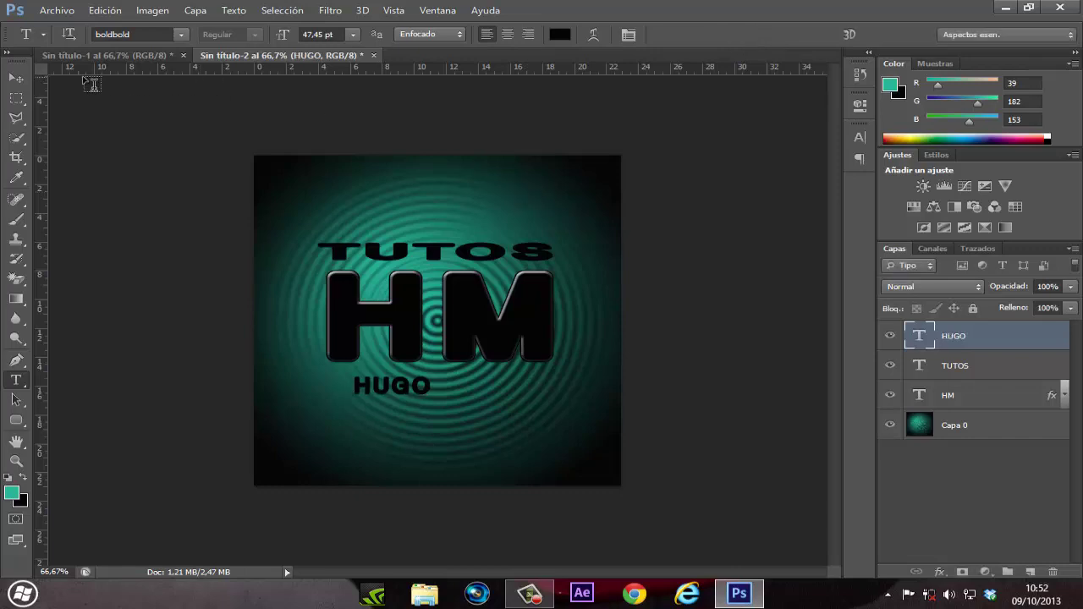
pyautogui.click(15, 78)
pyautogui.click(15, 78)
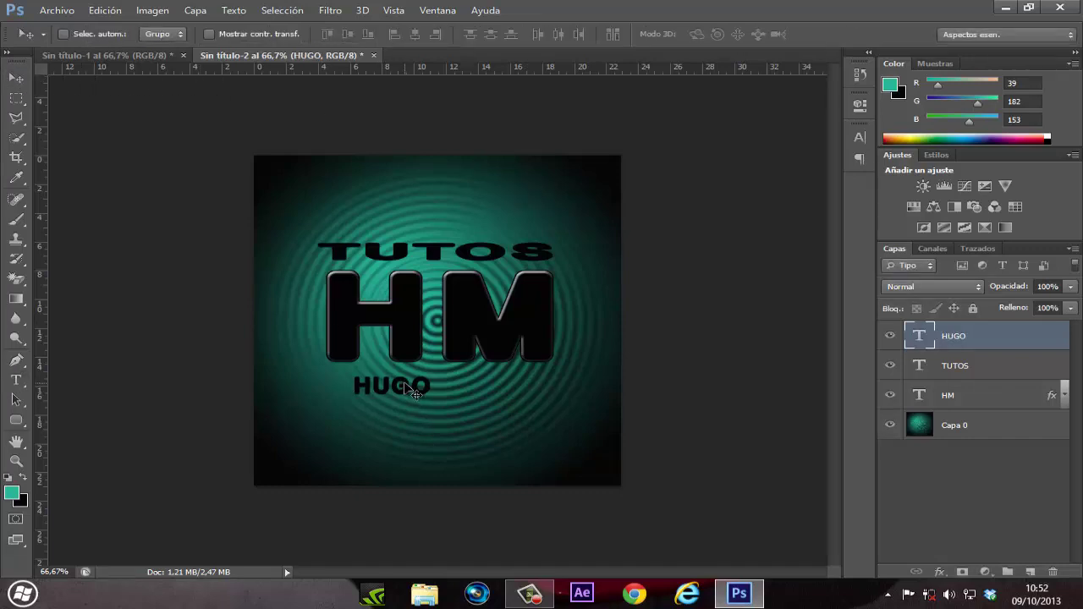
pyautogui.hotkey('ctrl', 't')
# Stretch HUGO wider on both sides and centre it beneath HM
pyautogui.moveTo(431, 386); pyautogui.dragTo(556, 385)
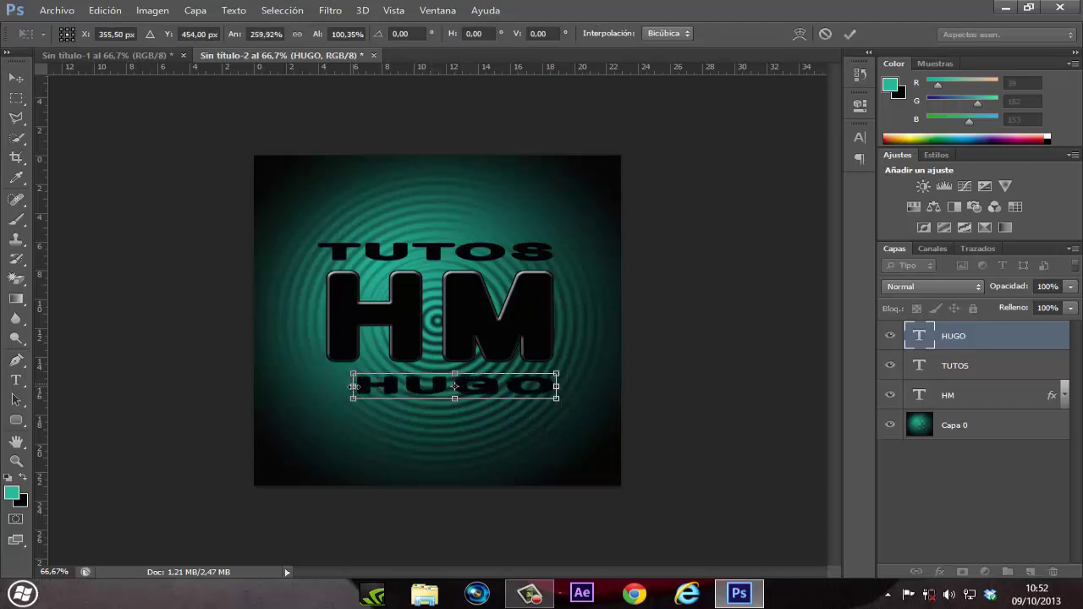
pyautogui.moveTo(353, 386); pyautogui.dragTo(321, 387)
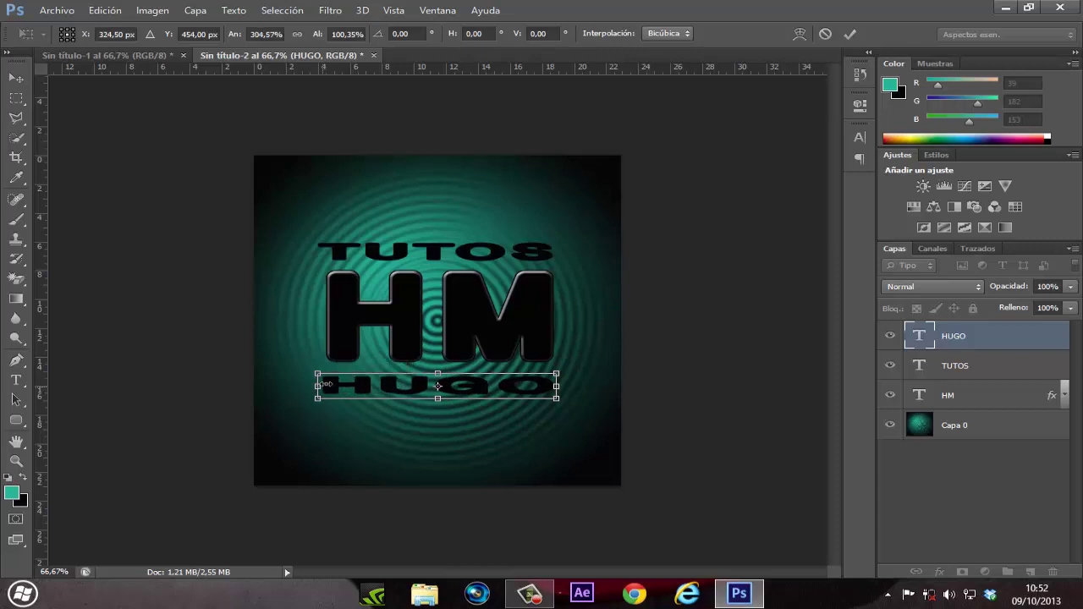
pyautogui.click(850, 34)
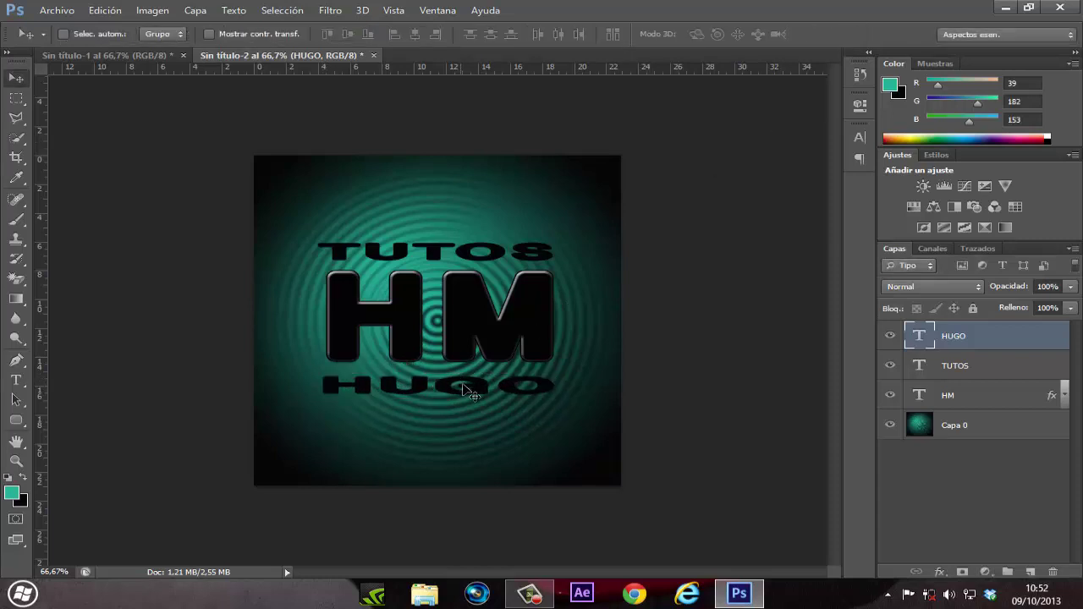
pyautogui.moveTo(466, 383); pyautogui.dragTo(531, 369)
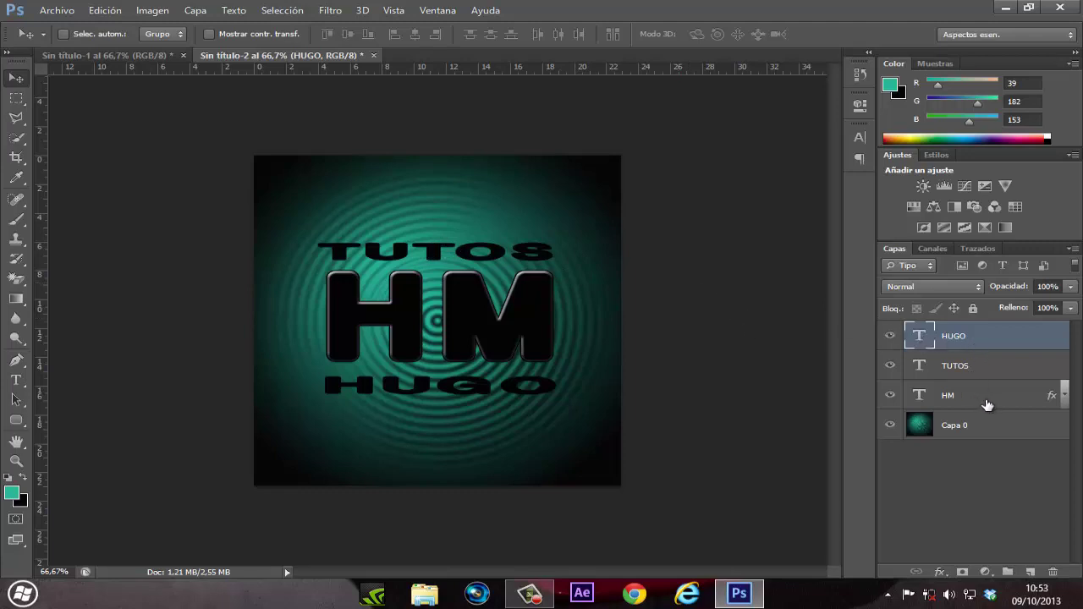
# Enable Bisel y relieve, Contorno and Trazo in the TUTOS layer's blending options
pyautogui.click(962, 369)
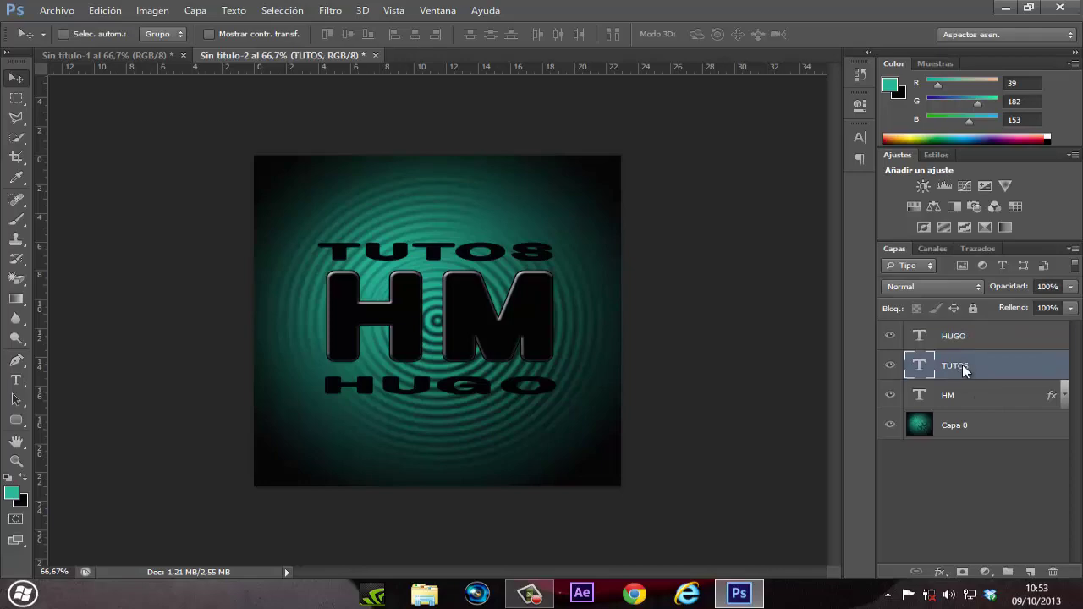
pyautogui.rightClick(962, 369)
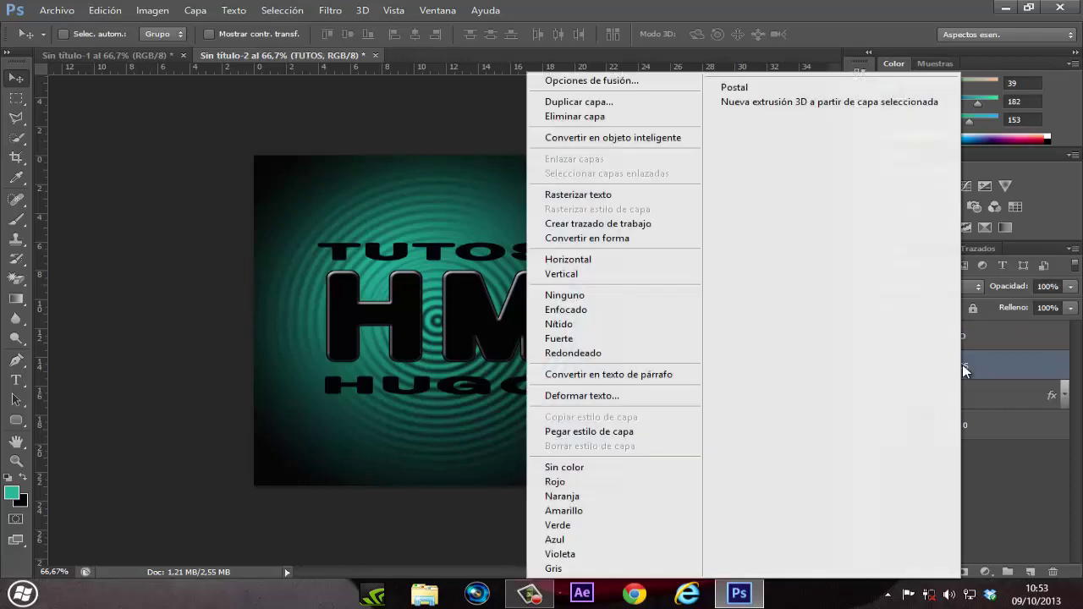
pyautogui.click(645, 82)
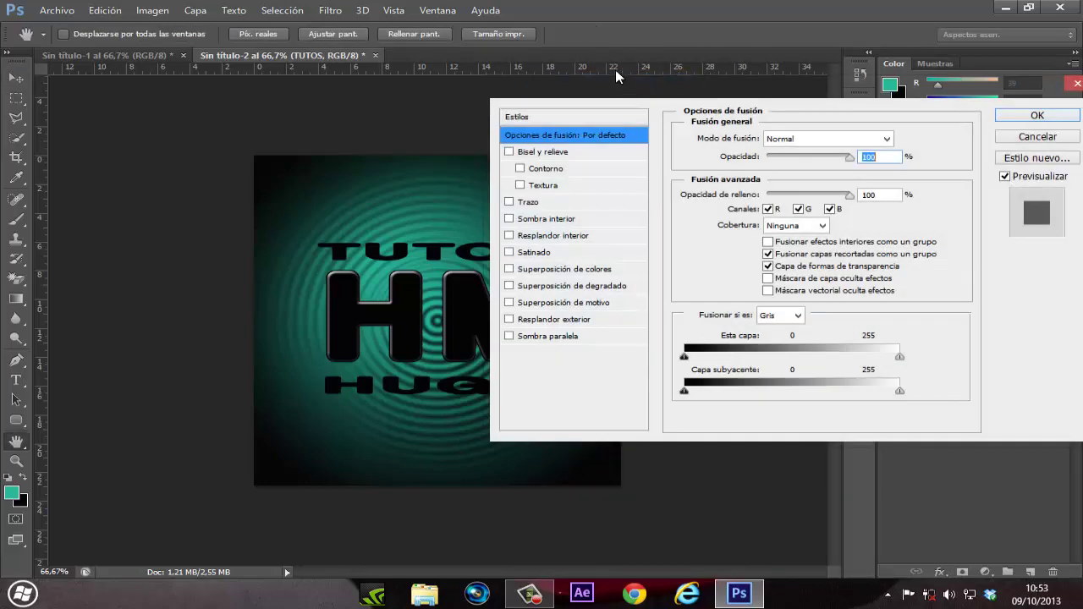
pyautogui.moveTo(616, 99)
pyautogui.mouseDown()
pyautogui.moveTo(708, 119)
pyautogui.moveTo(748, 111)
pyautogui.mouseUp()
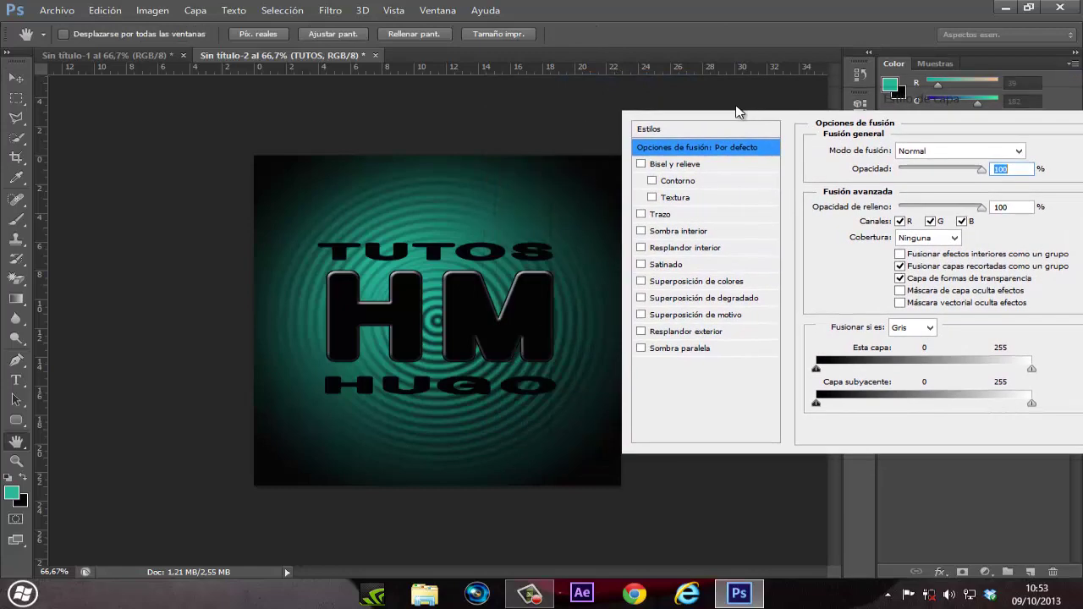
pyautogui.click(641, 164)
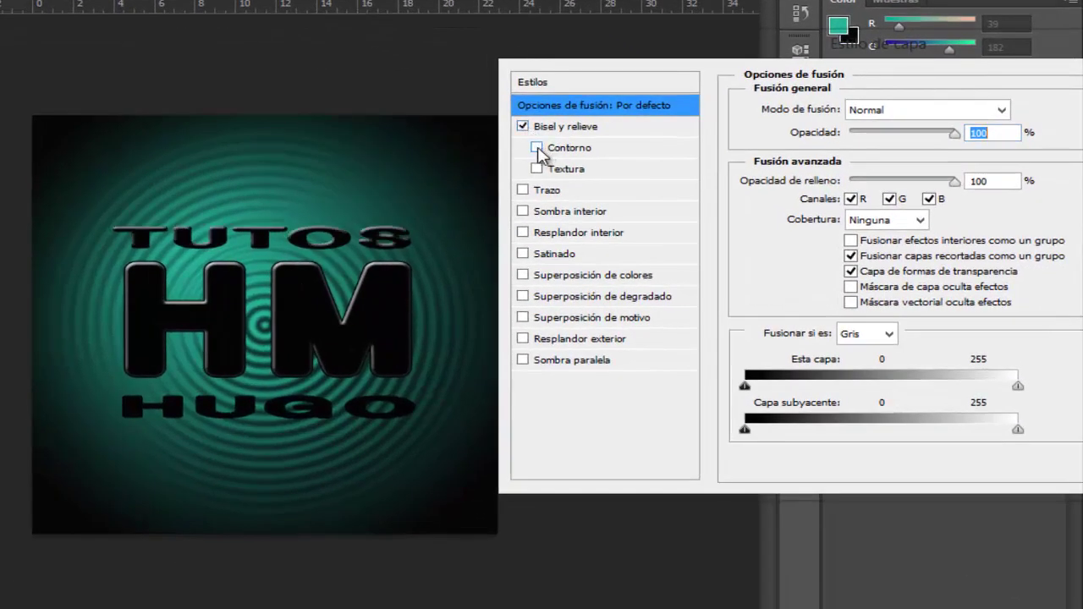
pyautogui.click(538, 148)
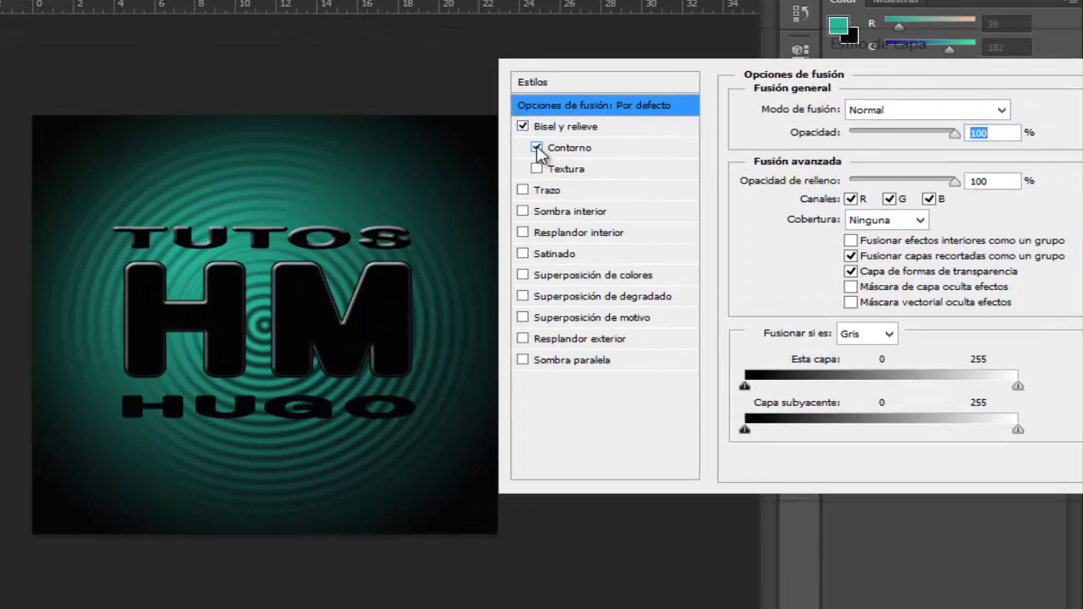
pyautogui.click(524, 191)
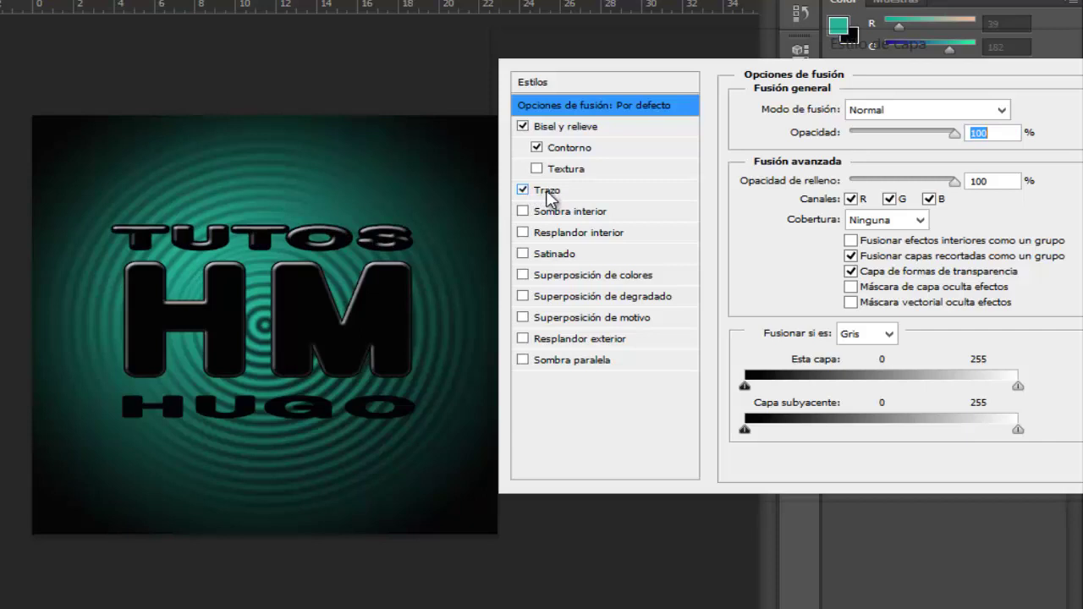
# Set the TUTOS stroke to 2 px, positioned inside the letters
pyautogui.click(548, 192)
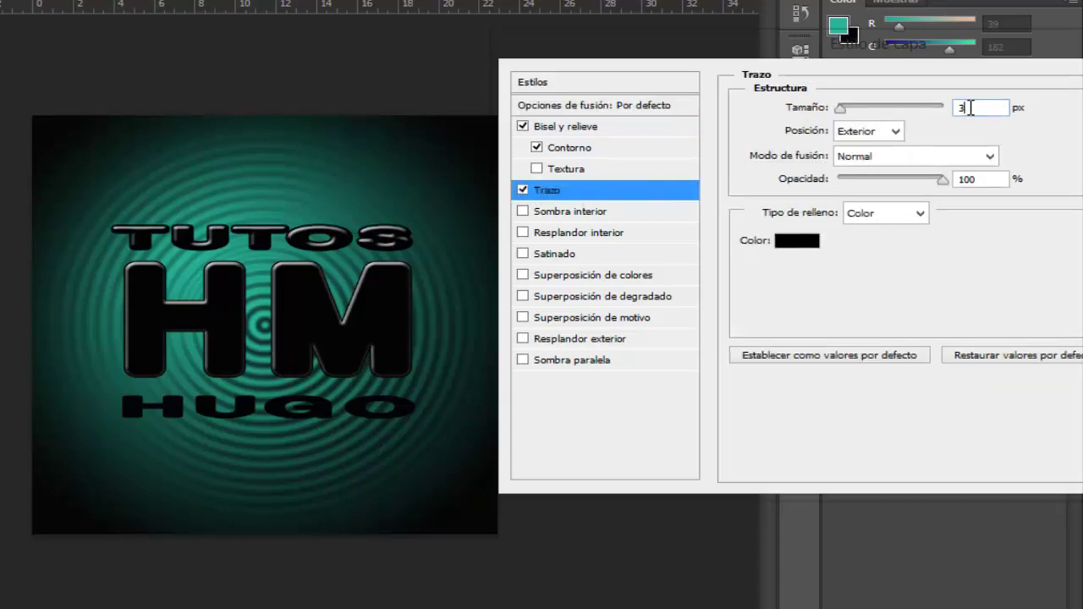
pyautogui.write('2')
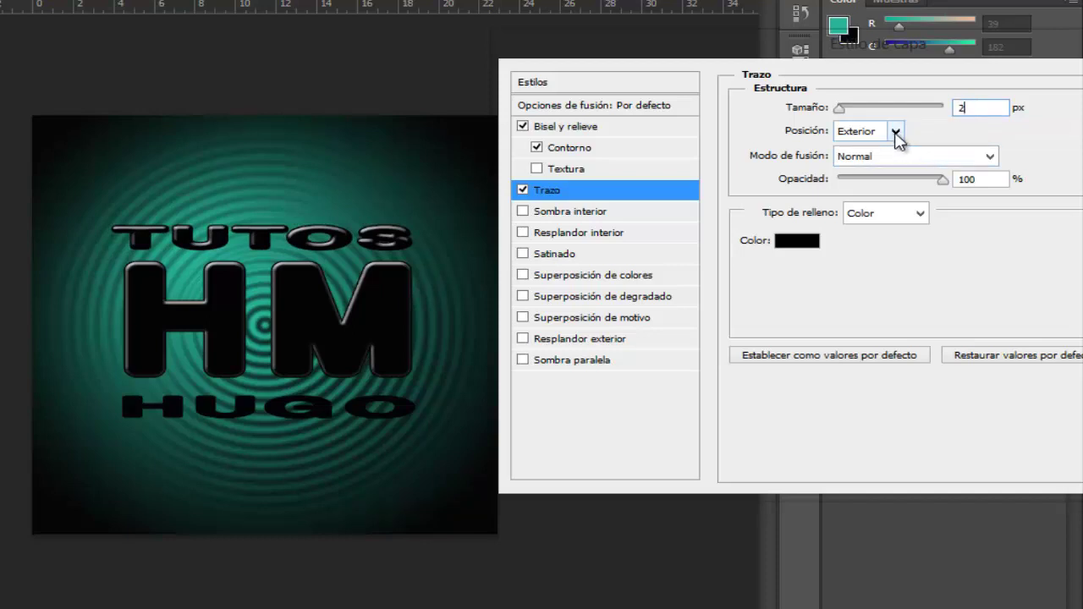
pyautogui.click(896, 131)
pyautogui.click(887, 180)
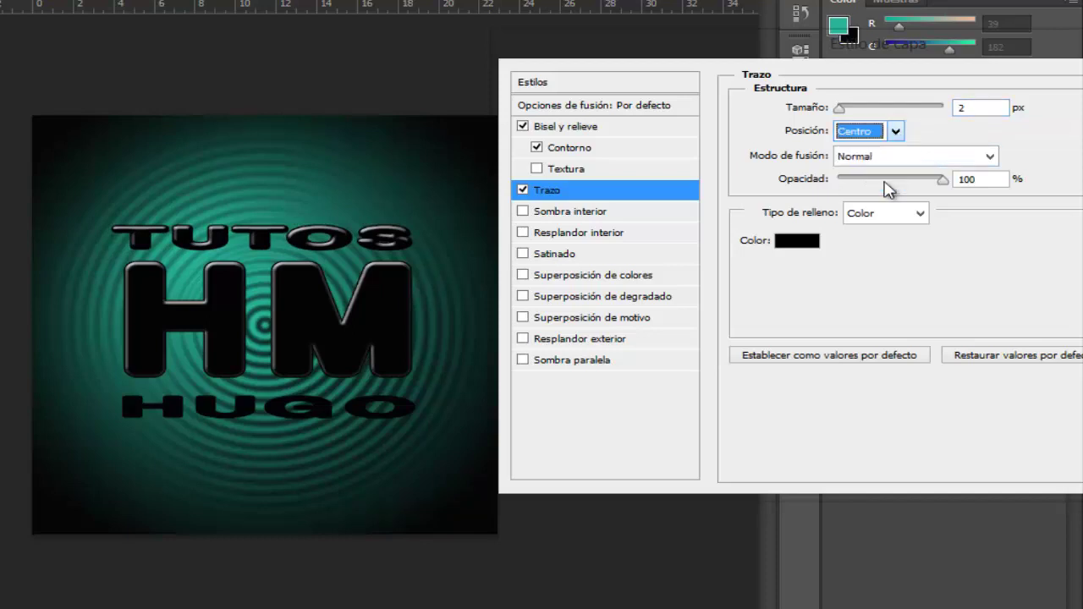
pyautogui.click(895, 131)
pyautogui.click(885, 168)
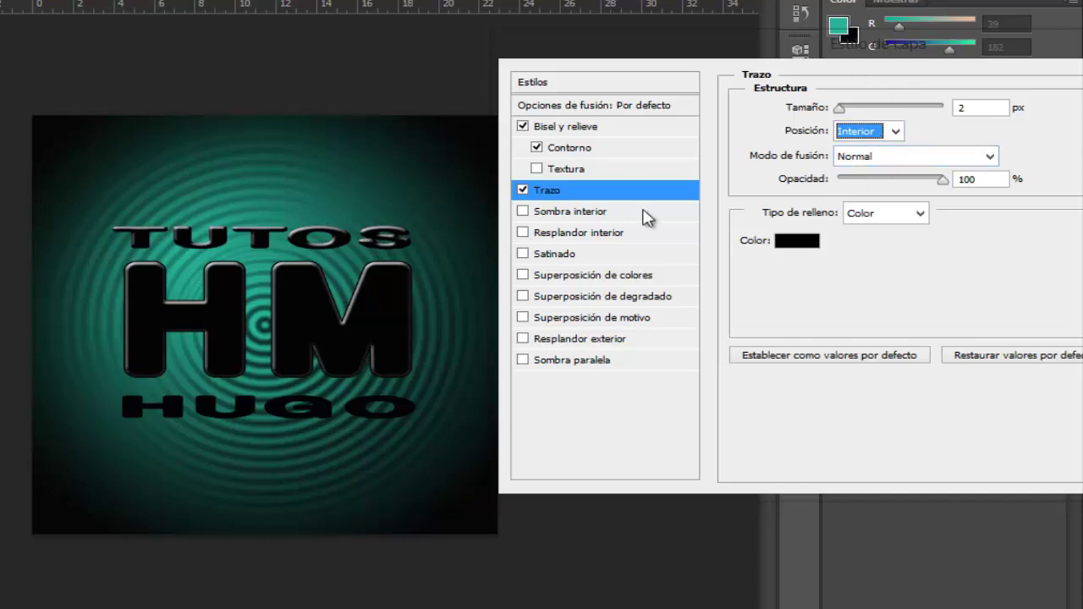
pyautogui.hotkey('shift', 'Tab')
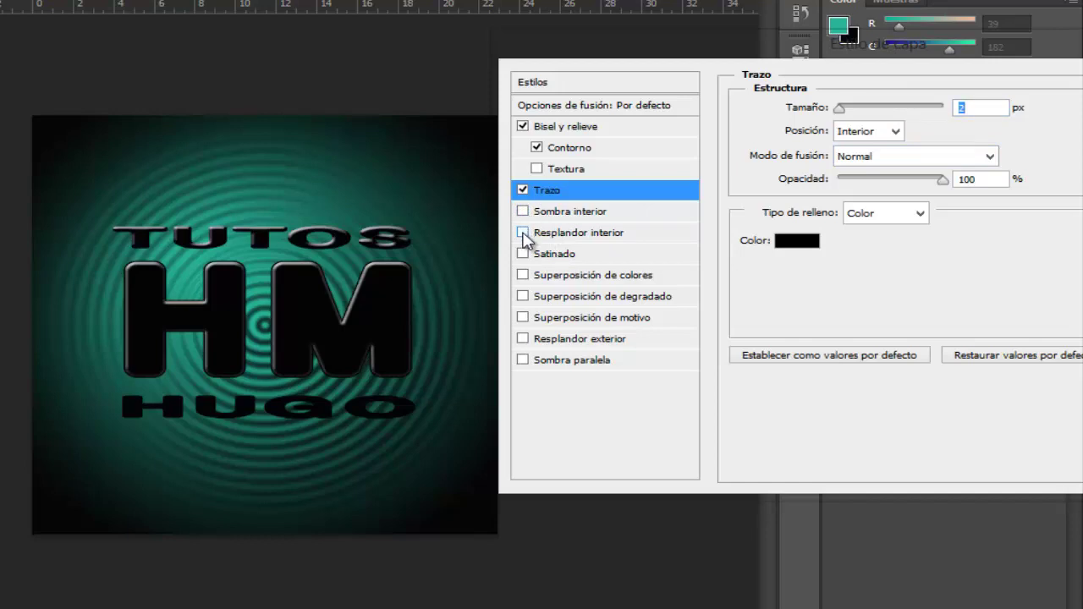
pyautogui.click(523, 232)
pyautogui.moveTo(787, 52); pyautogui.dragTo(607, 52)
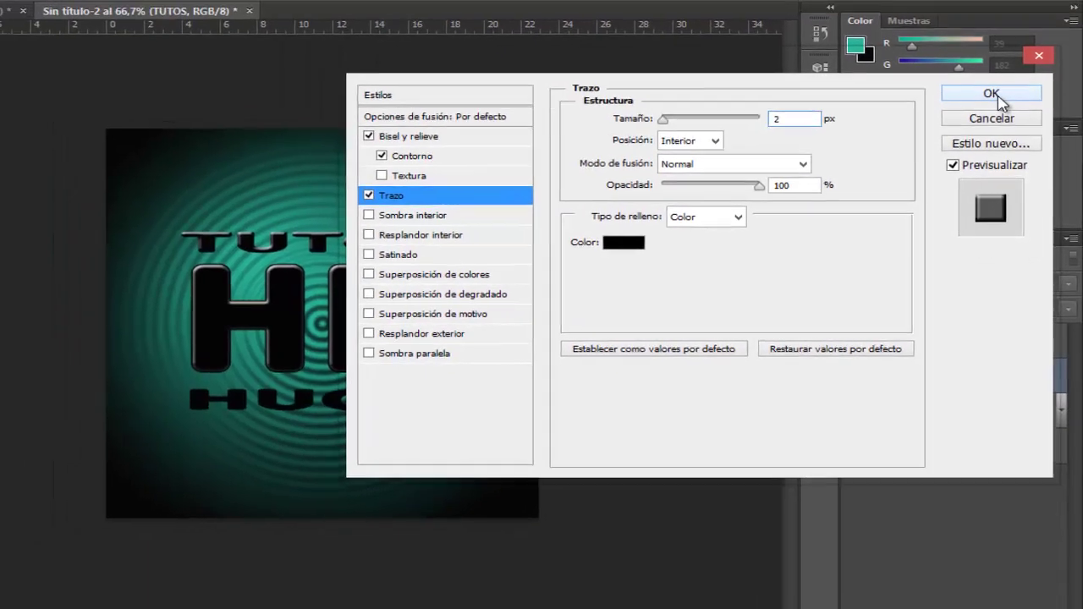
# Apply the TUTOS style, then copy it and paste it onto the HUGO layer
pyautogui.click(997, 95)
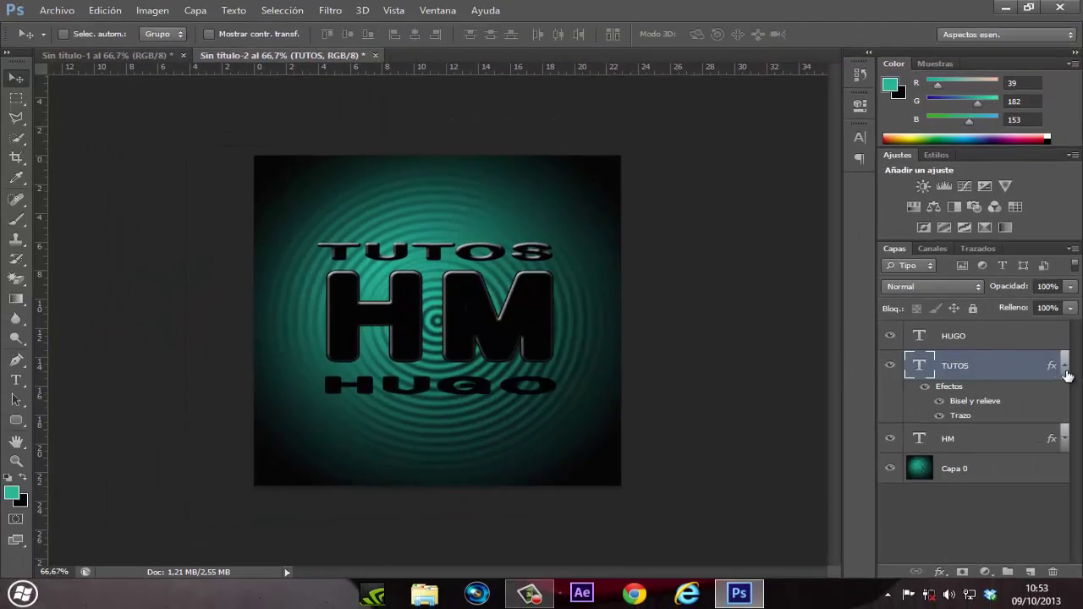
pyautogui.click(1065, 371)
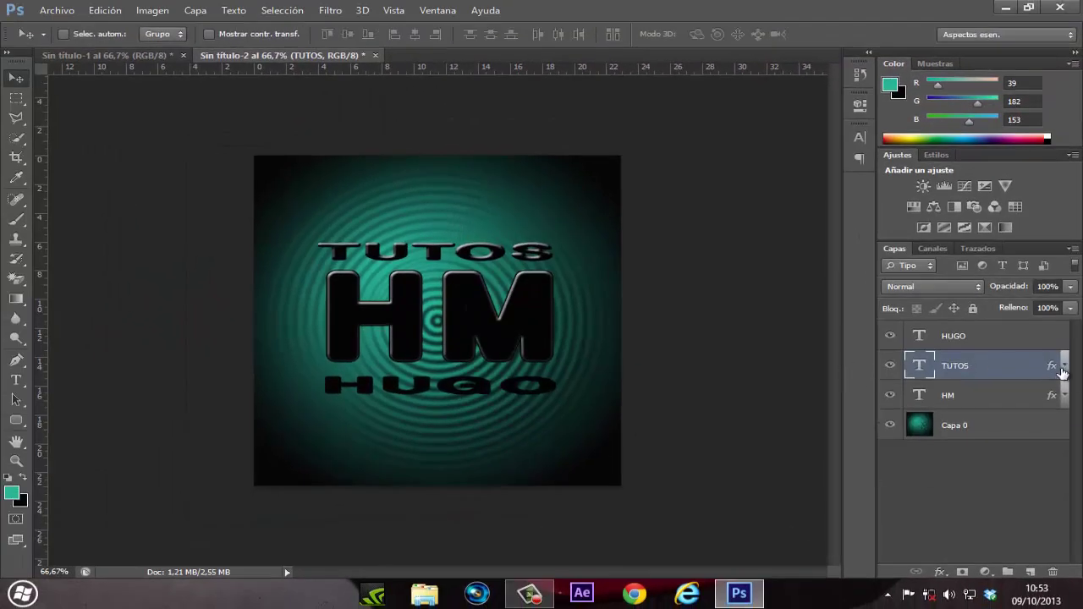
pyautogui.rightClick(968, 367)
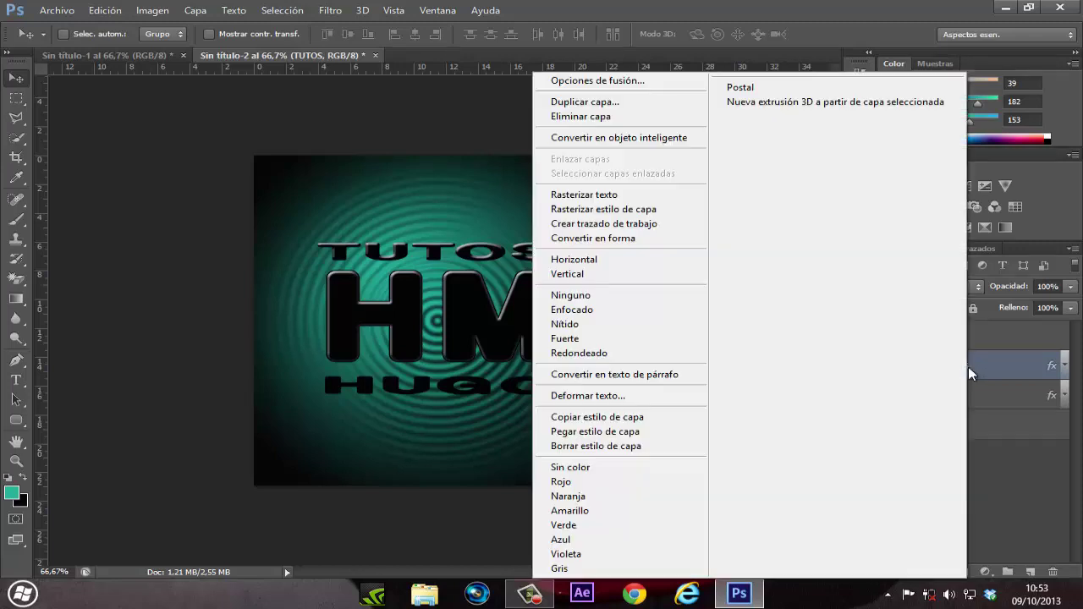
pyautogui.click(650, 418)
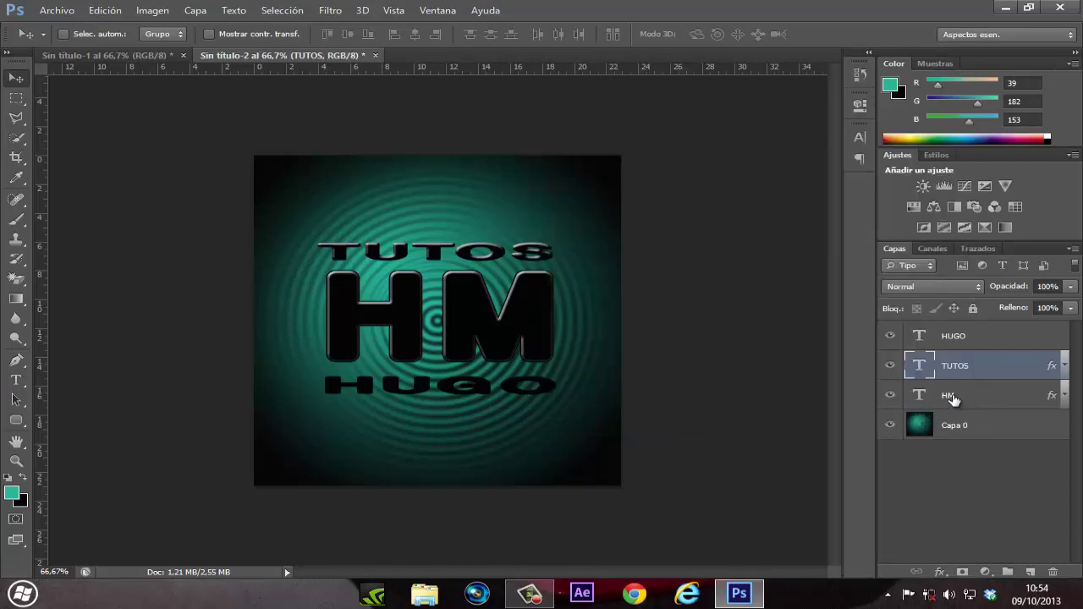
pyautogui.click(957, 343)
pyautogui.rightClick(957, 343)
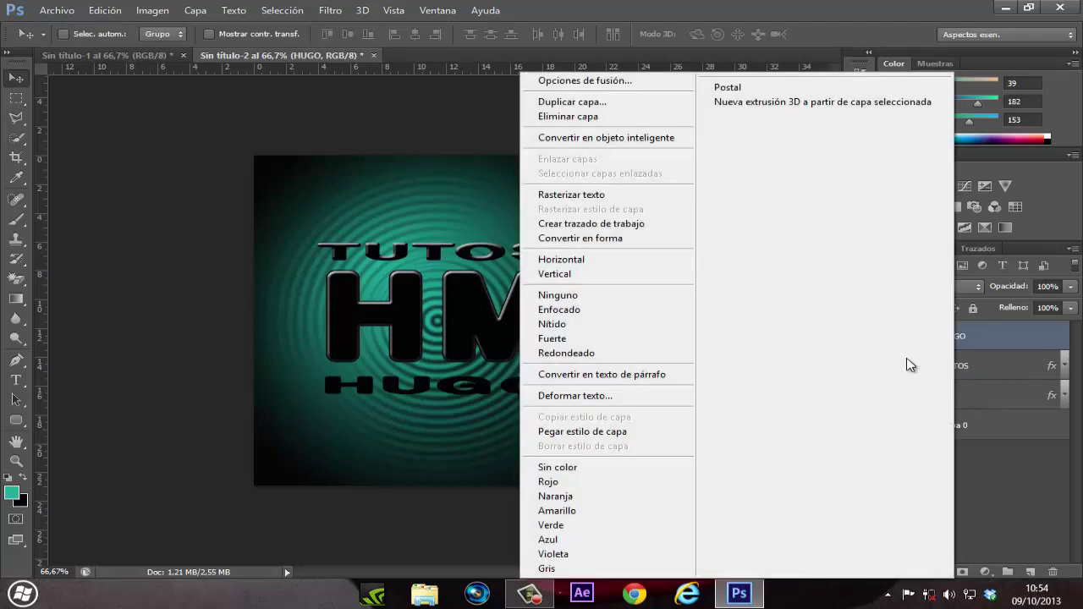
pyautogui.click(637, 434)
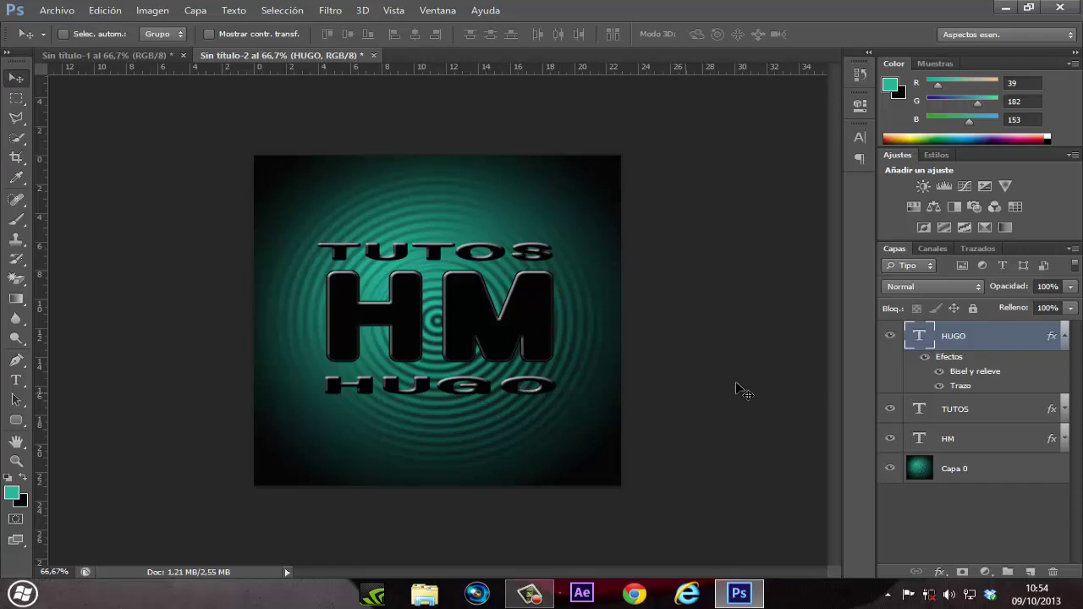
# Lower the HM layer's opacity to 90%
pyautogui.click(1064, 337)
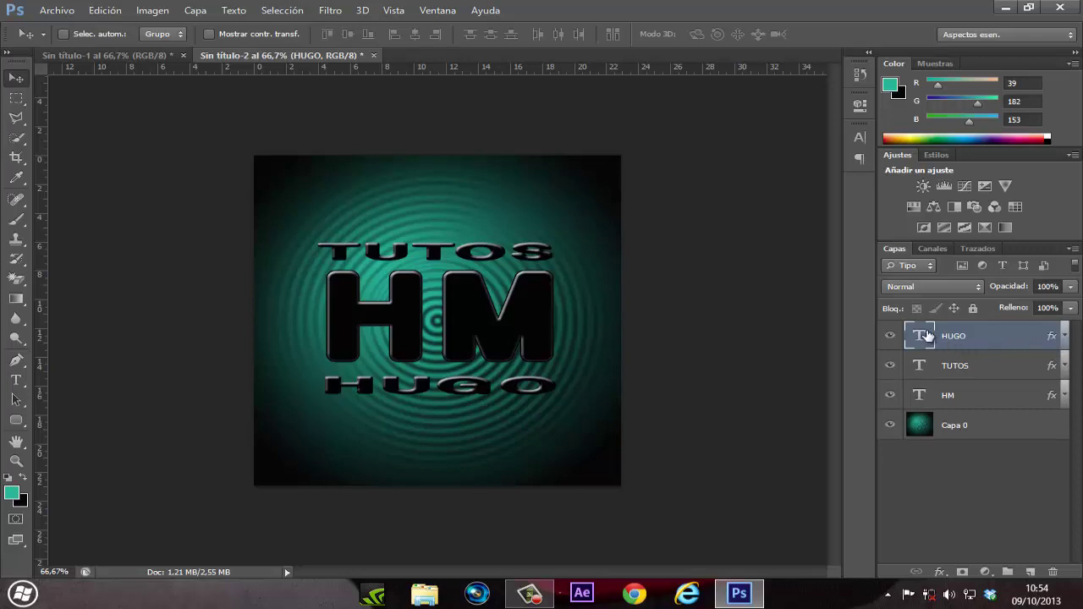
pyautogui.click(965, 405)
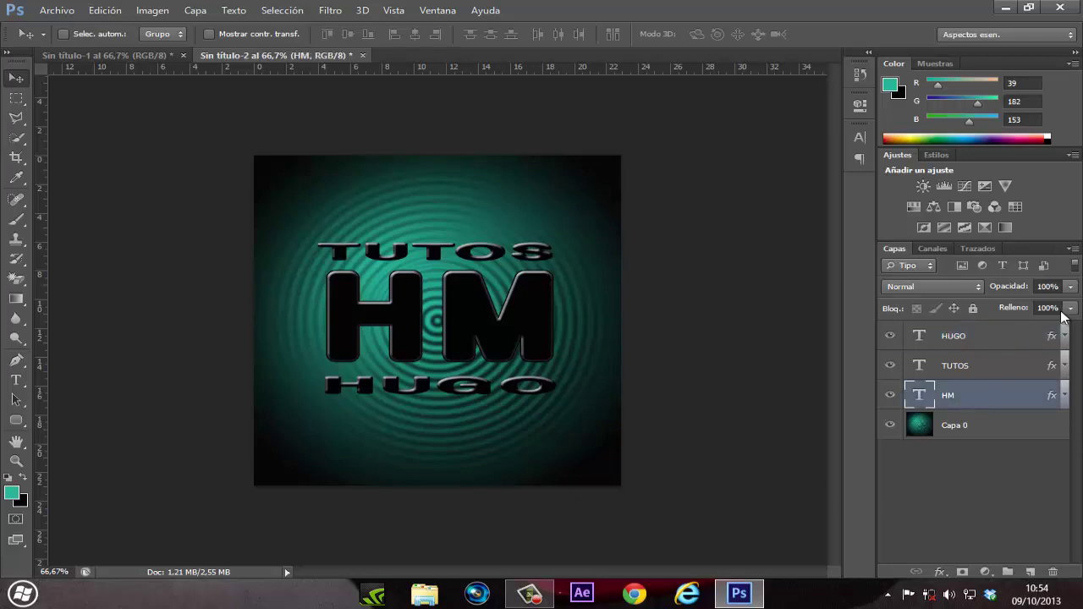
pyautogui.click(1072, 287)
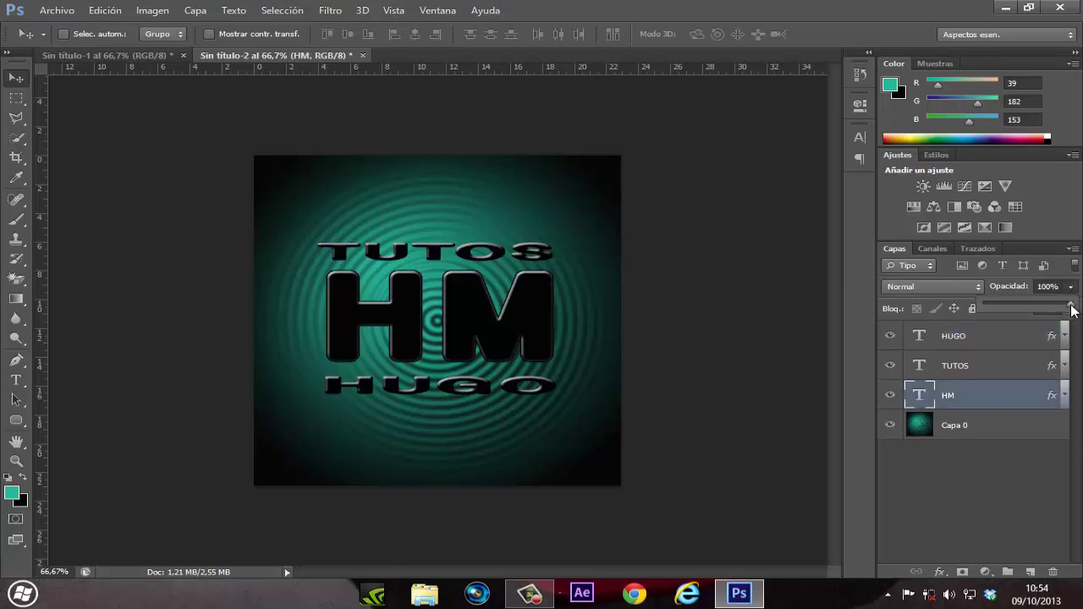
pyautogui.moveTo(1071, 308); pyautogui.dragTo(1061, 308)
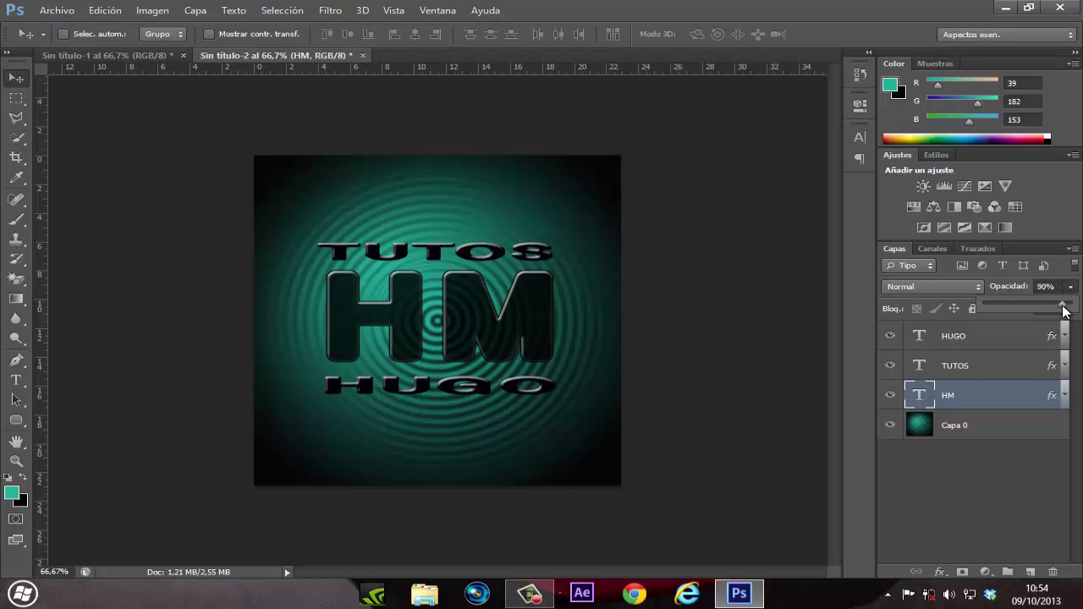
pyautogui.click(1019, 458)
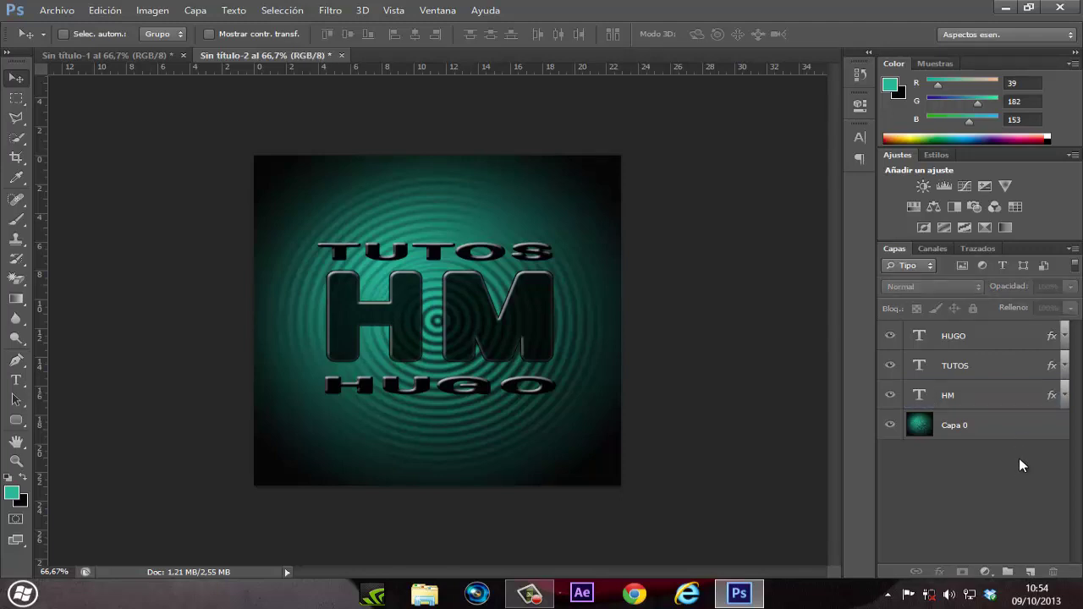
# Lower the TUTOS and HUGO layers' opacity to about 97%
pyautogui.click(986, 373)
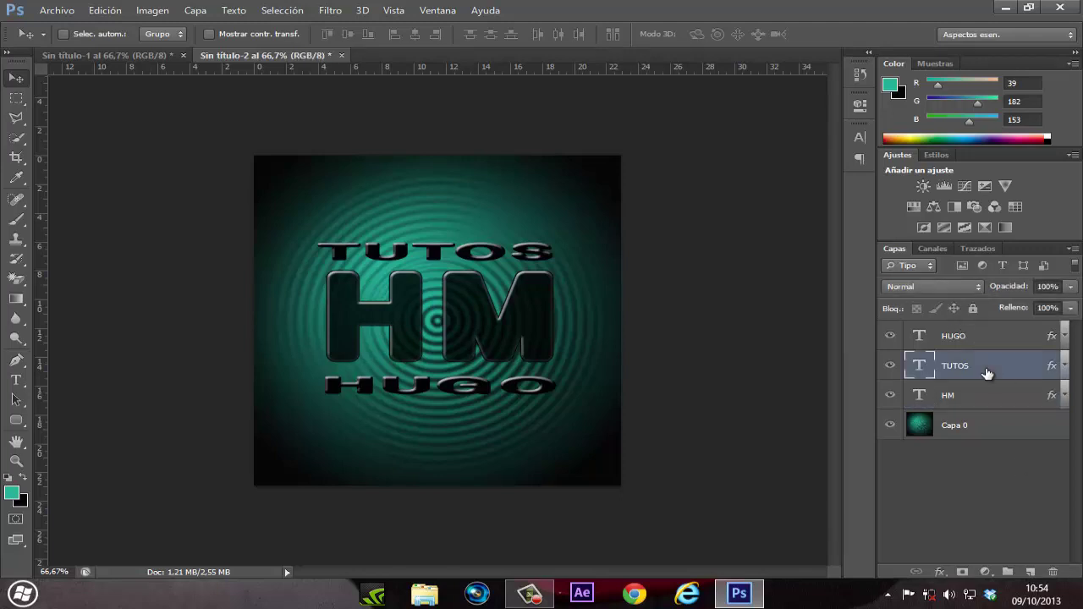
pyautogui.click(1071, 287)
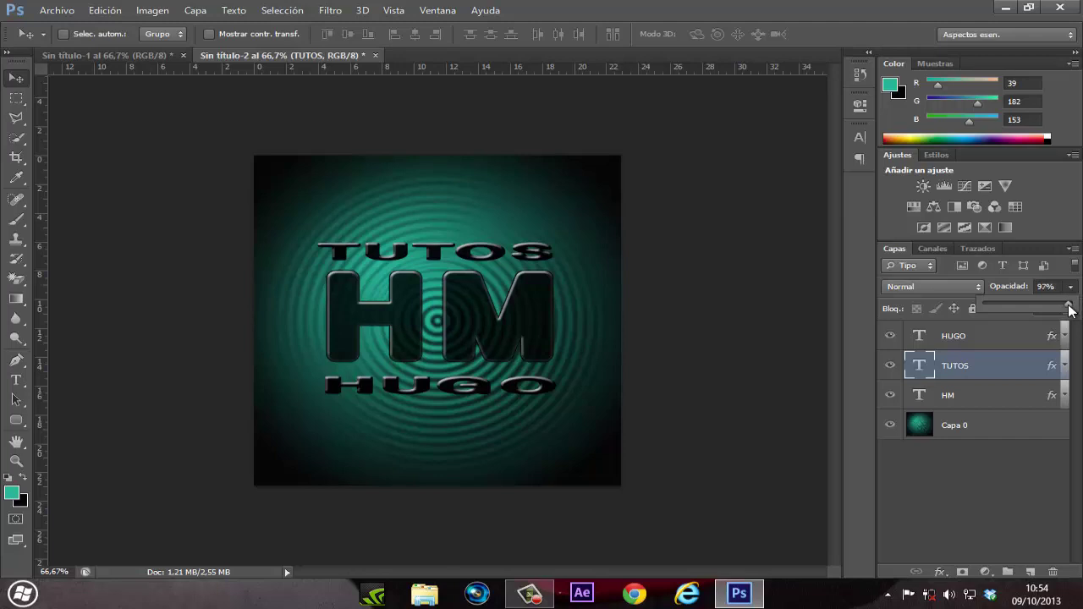
pyautogui.click(1011, 471)
pyautogui.click(1011, 471)
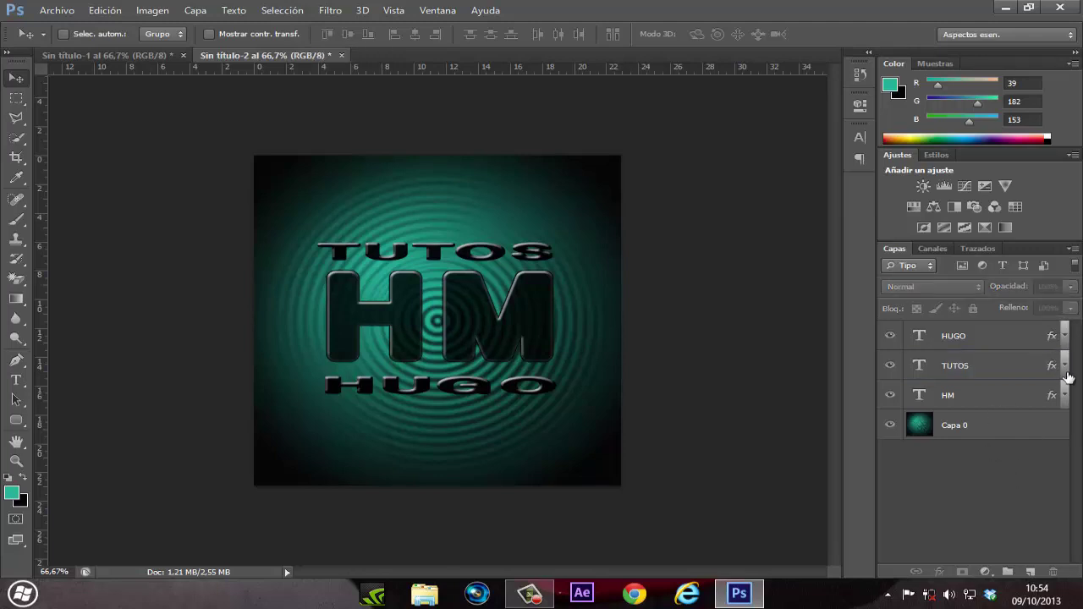
pyautogui.click(1004, 345)
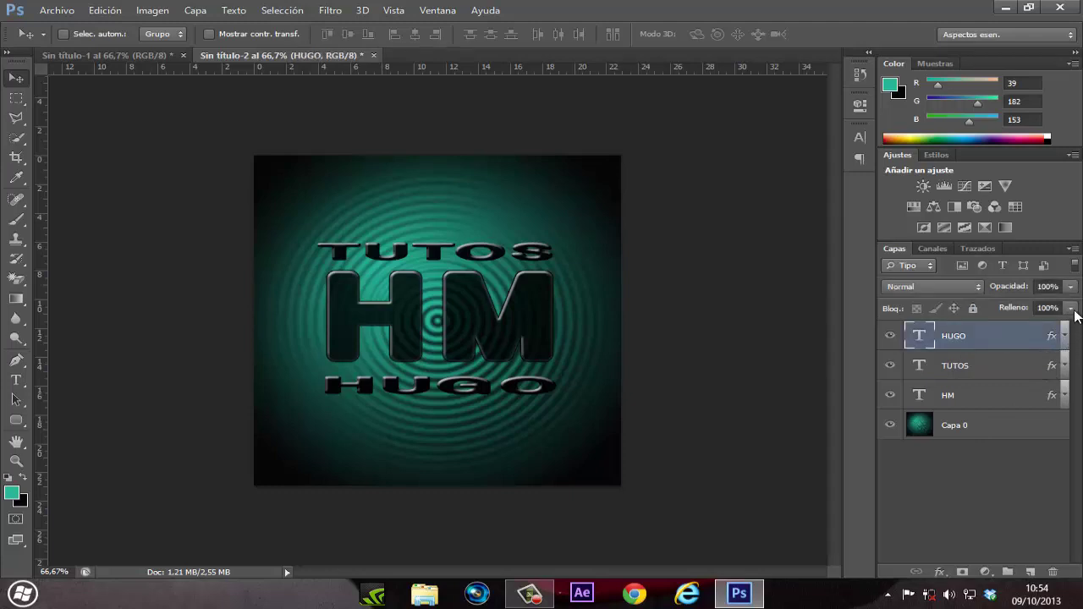
pyautogui.click(1071, 286)
pyautogui.moveTo(1071, 307); pyautogui.dragTo(1069, 309)
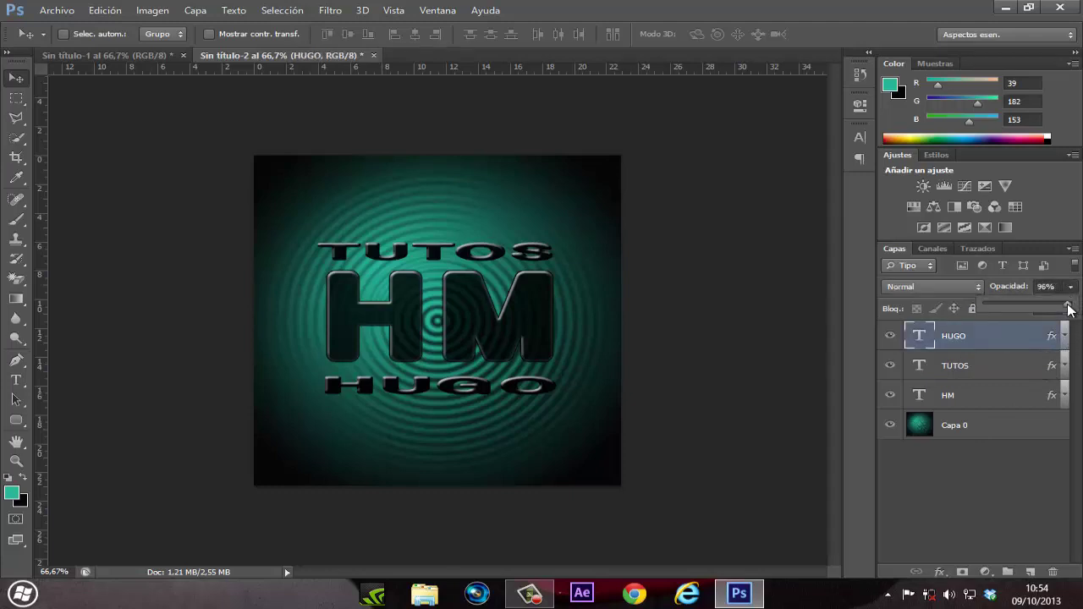
pyautogui.click(979, 513)
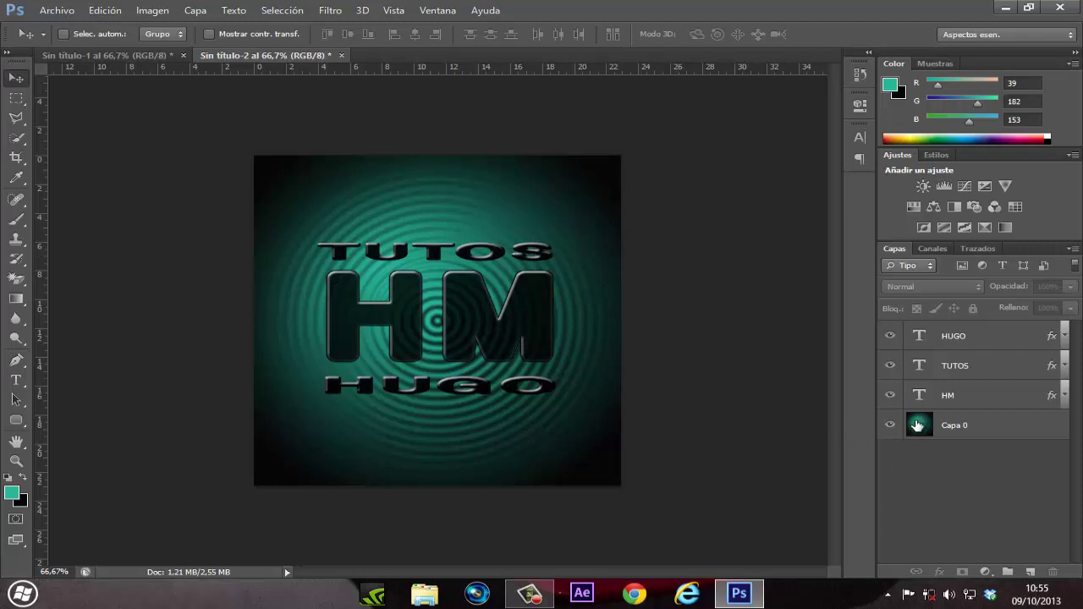
pyautogui.click(999, 342)
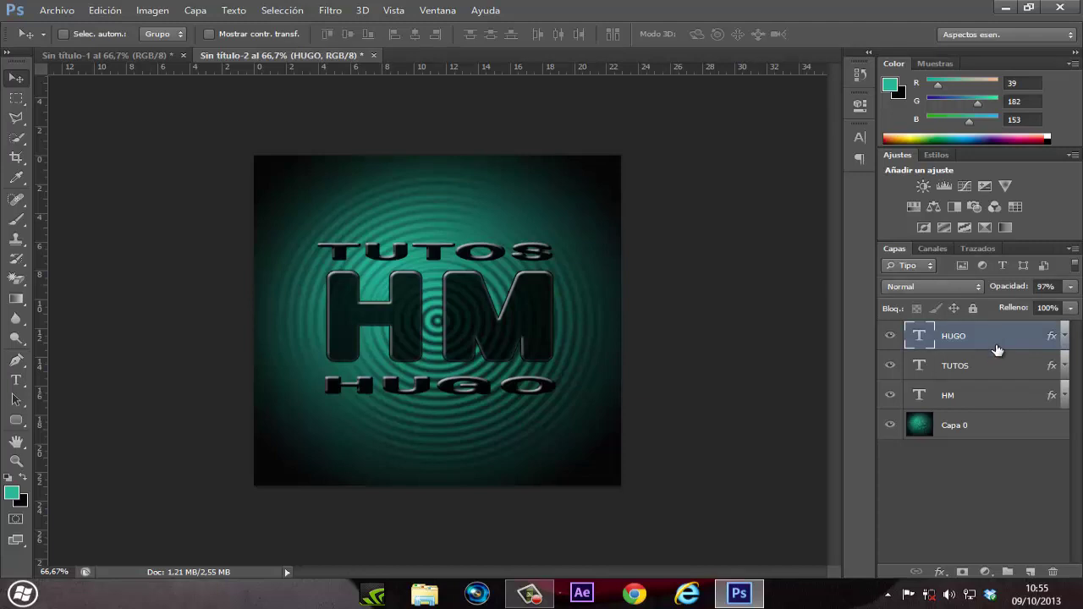
pyautogui.keyDown('shift'); pyautogui.click(989, 365); pyautogui.keyUp('shift')
# Rasterize the layer styles of all four layers, then select Capa 0
pyautogui.keyDown('shift'); pyautogui.click(986, 406); pyautogui.keyUp('shift')
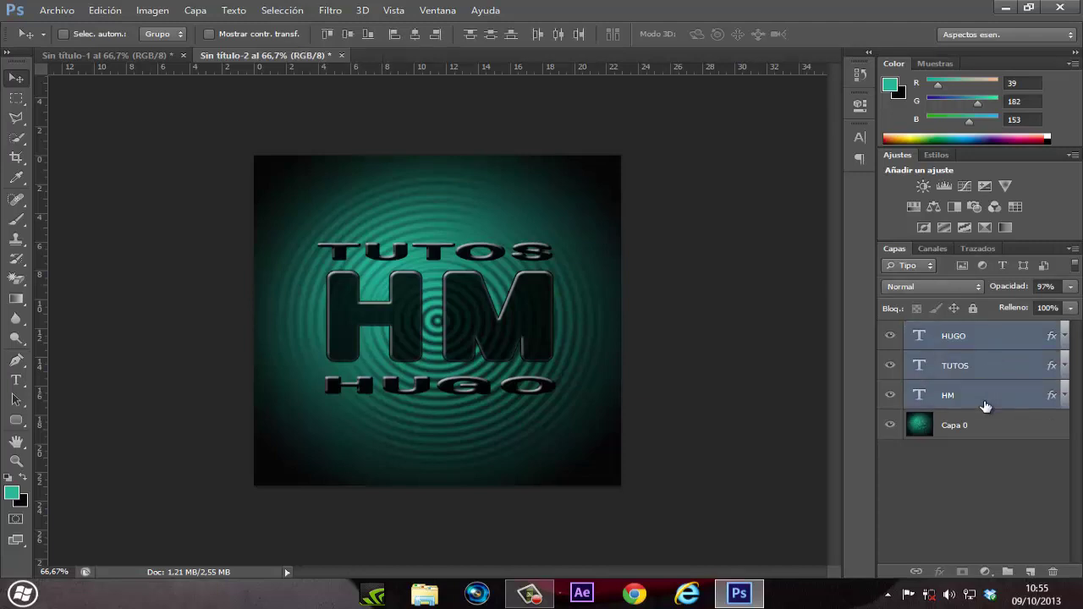
pyautogui.keyDown('shift'); pyautogui.click(987, 436); pyautogui.keyUp('shift')
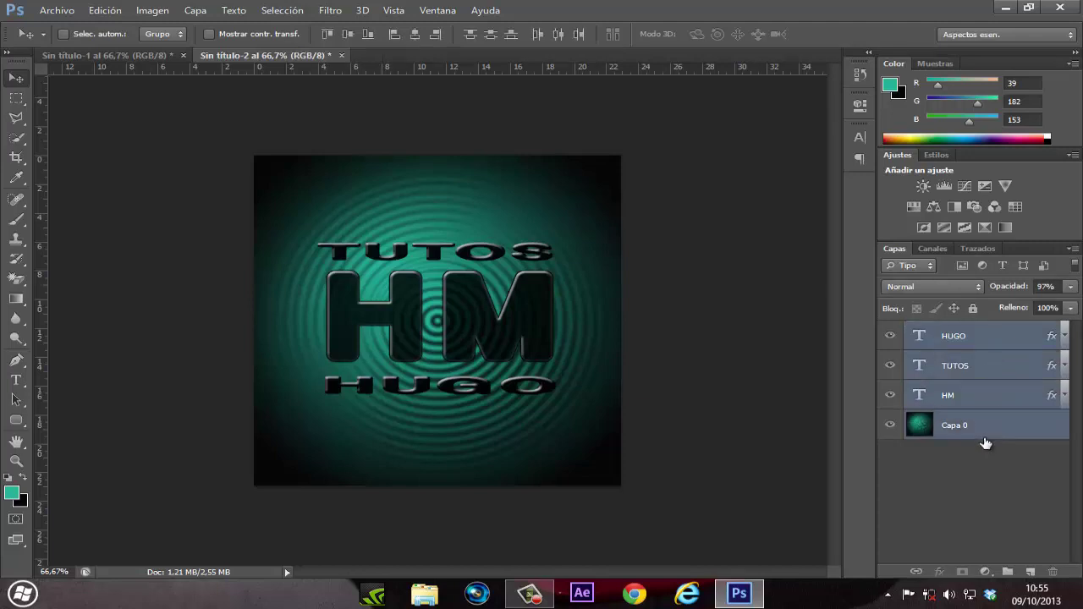
pyautogui.rightClick(1003, 368)
pyautogui.moveTo(639, 209)
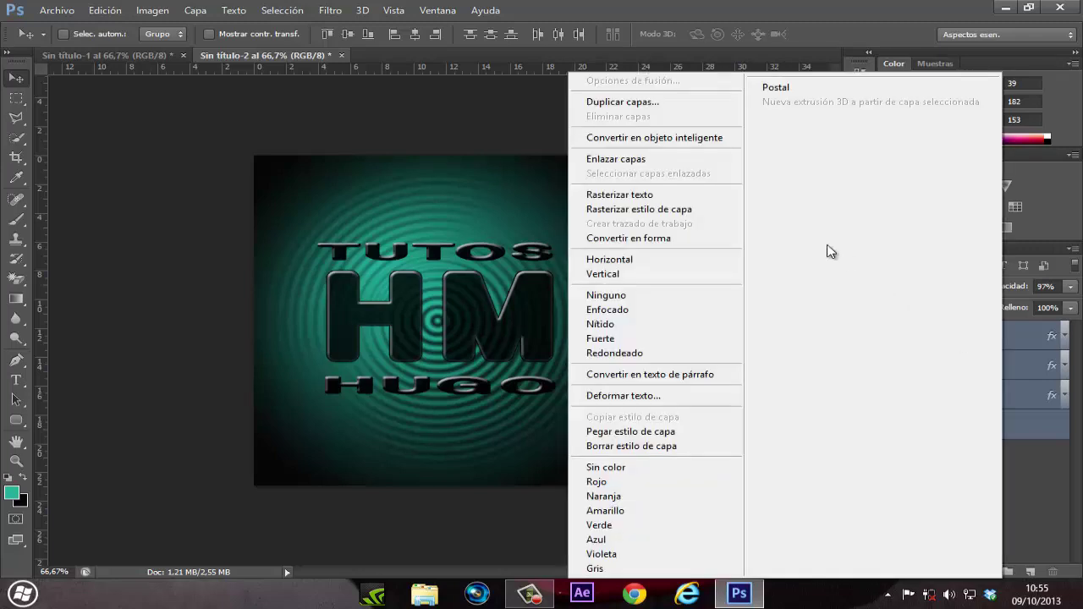
pyautogui.click(725, 209)
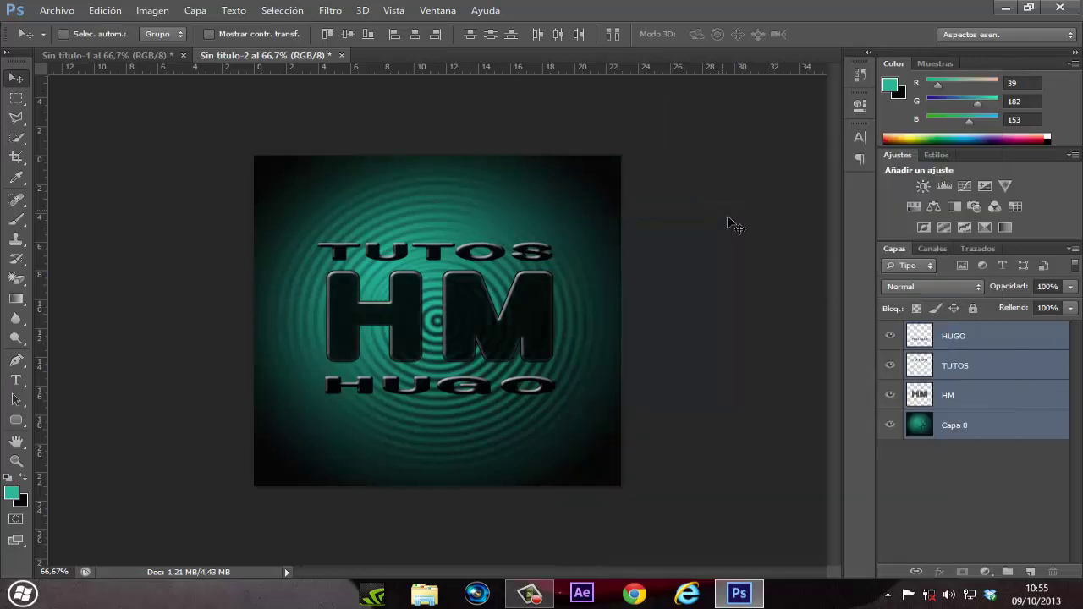
pyautogui.click(925, 475)
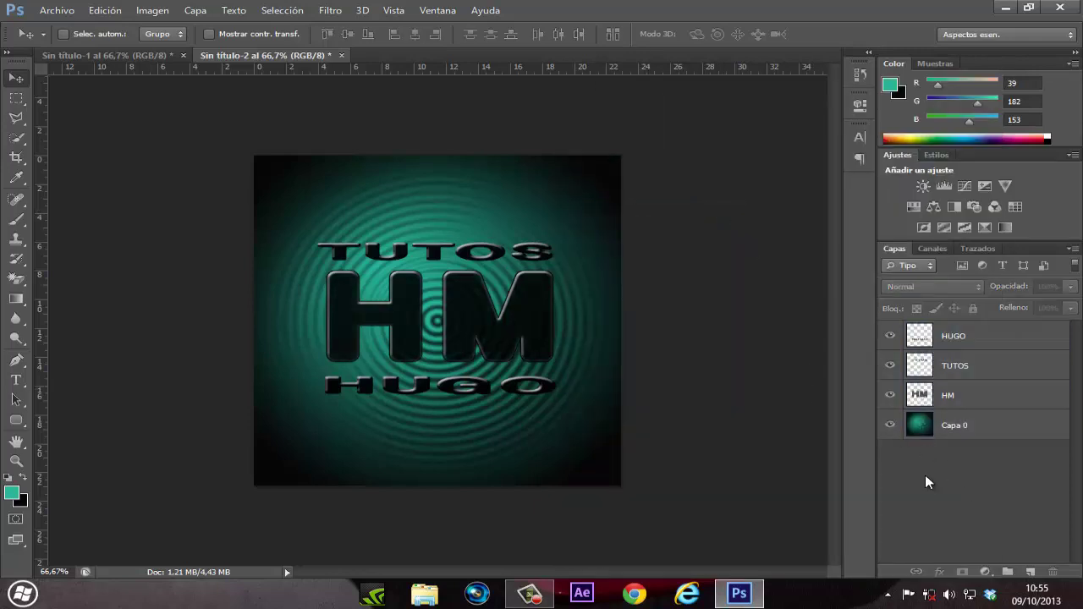
pyautogui.click(979, 433)
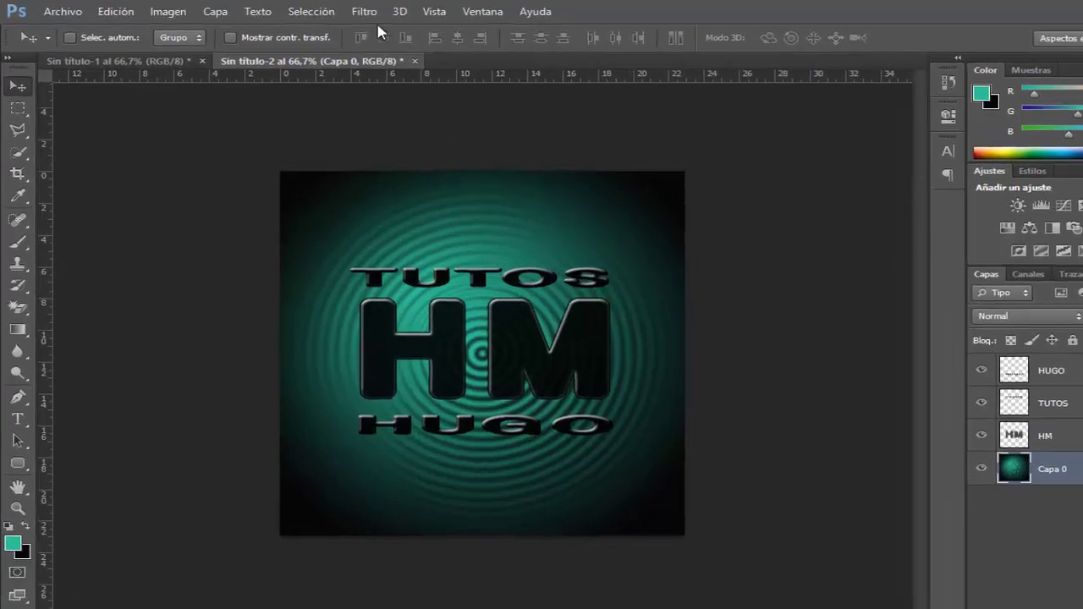
# Open the Lens Flare filter and set the flare brightness to 63%
pyautogui.click(331, 11)
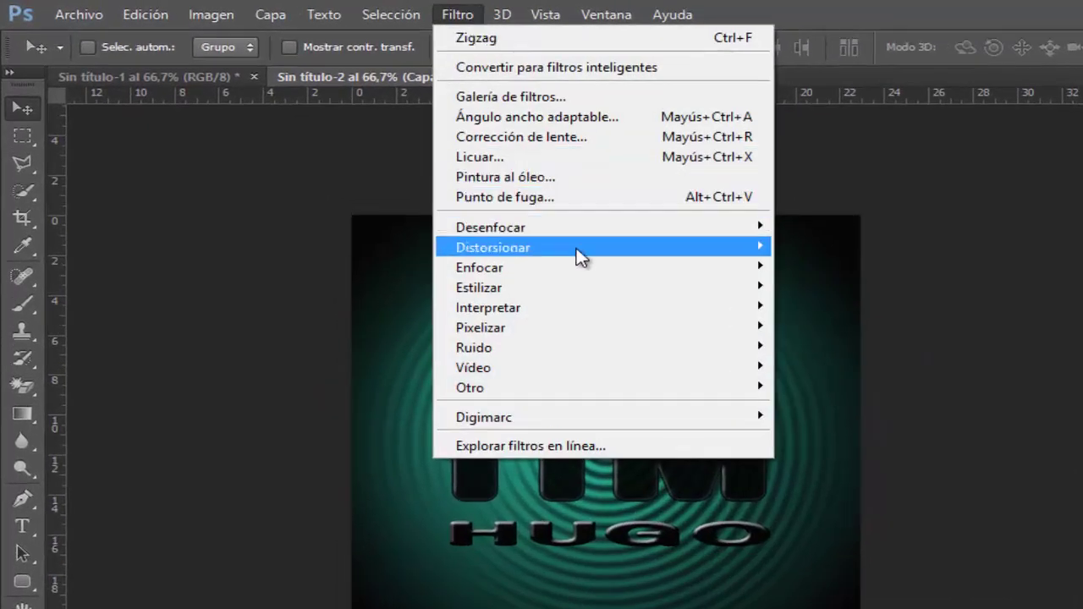
pyautogui.moveTo(525, 308)
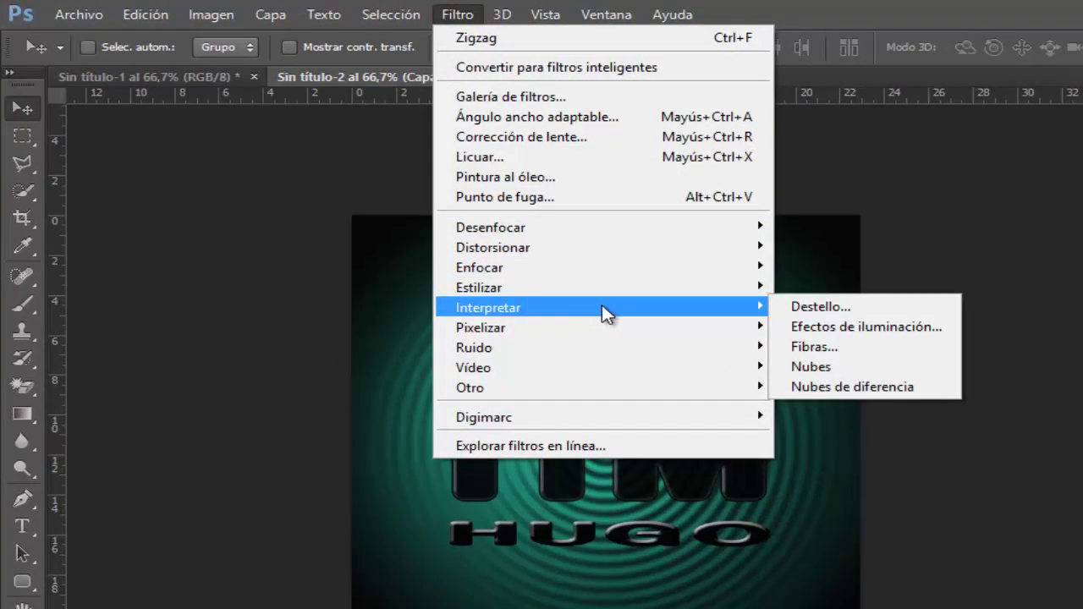
pyautogui.click(853, 306)
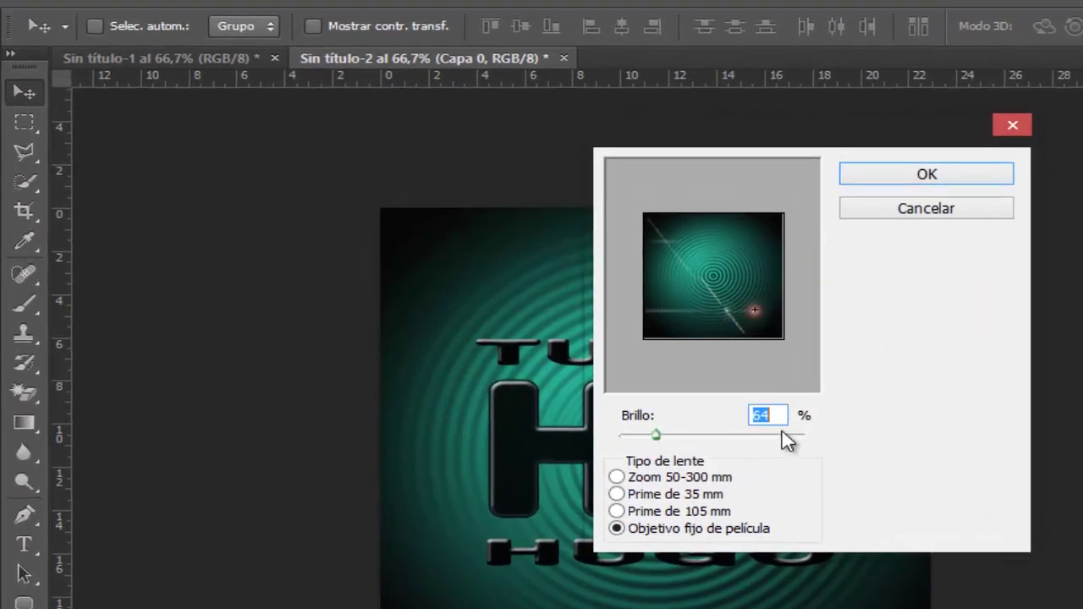
pyautogui.click(777, 420)
pyautogui.press('BackSpace')
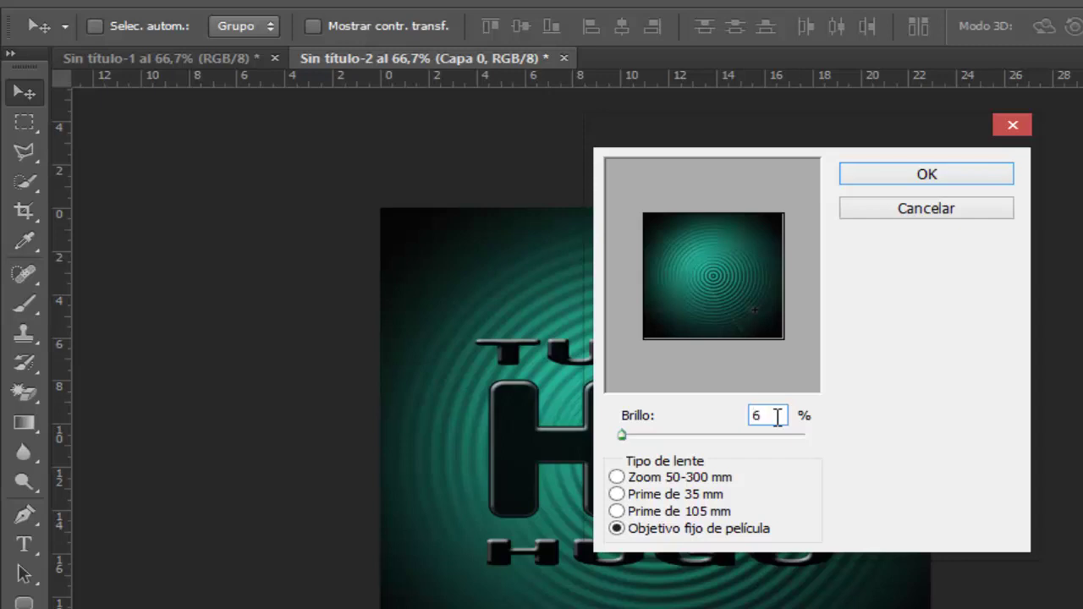
pyautogui.write('3')
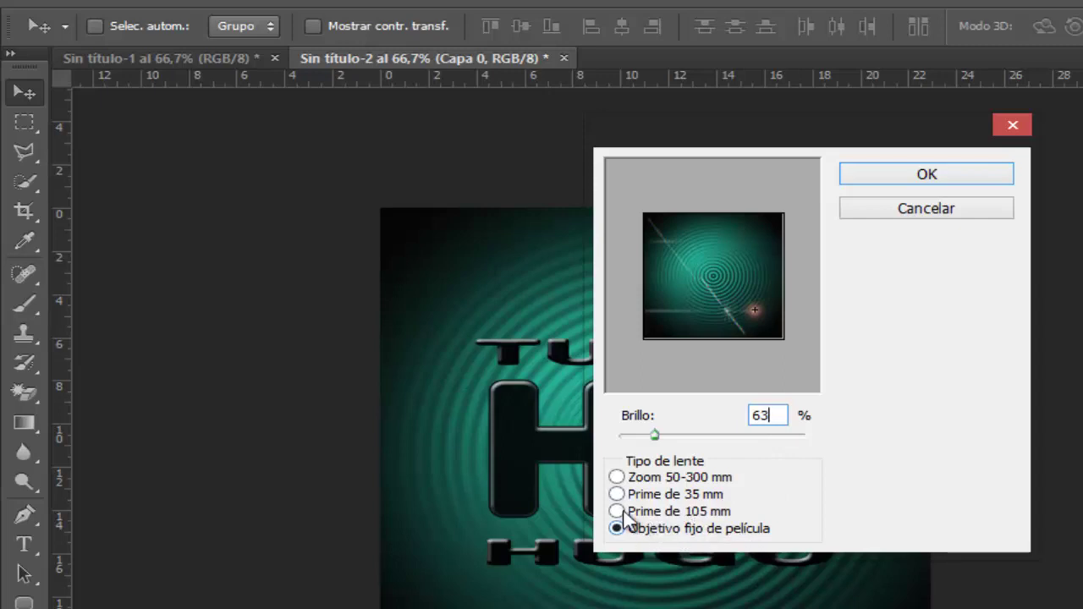
# Apply a film prime lens flare centred at the upper left, above the TUTOS text
pyautogui.click(618, 478)
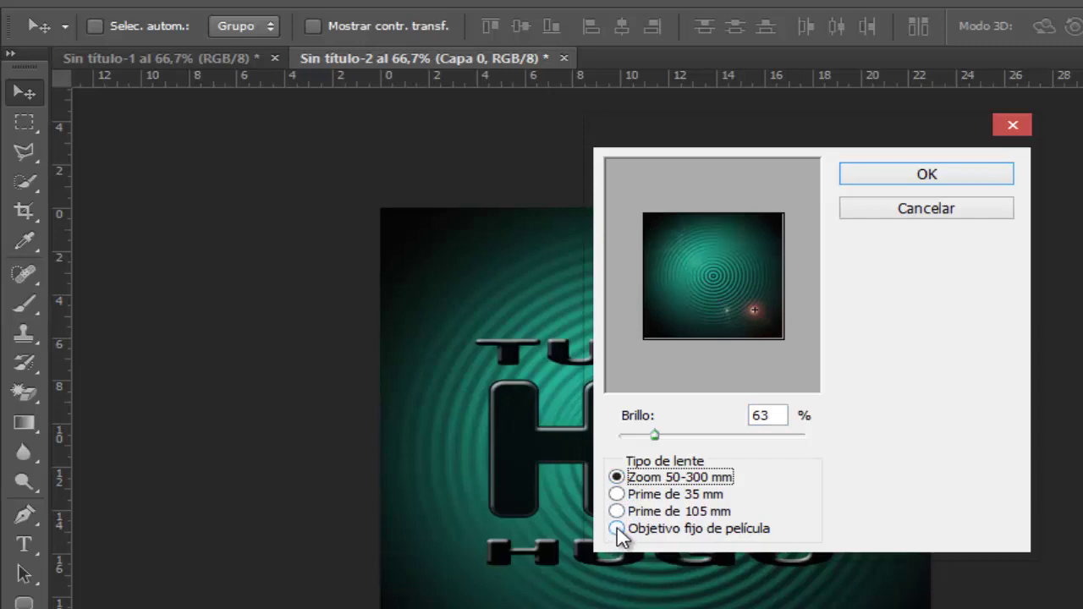
pyautogui.click(617, 529)
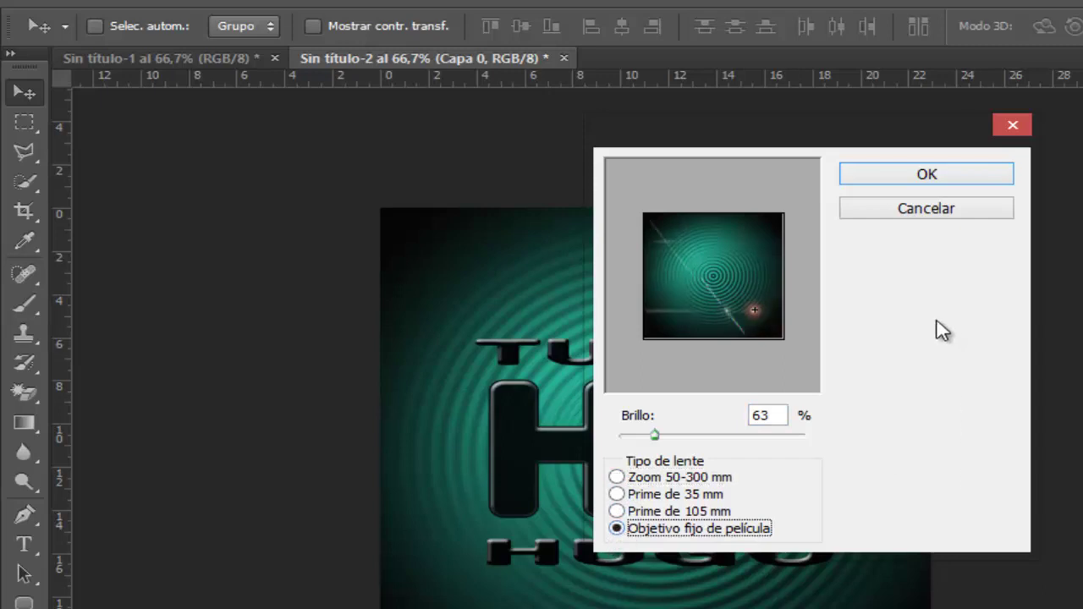
pyautogui.moveTo(755, 309)
pyautogui.mouseDown()
pyautogui.moveTo(687, 243)
pyautogui.moveTo(763, 235)
pyautogui.moveTo(666, 234)
pyautogui.moveTo(674, 319)
pyautogui.moveTo(706, 223)
pyautogui.moveTo(676, 234)
pyautogui.mouseUp()
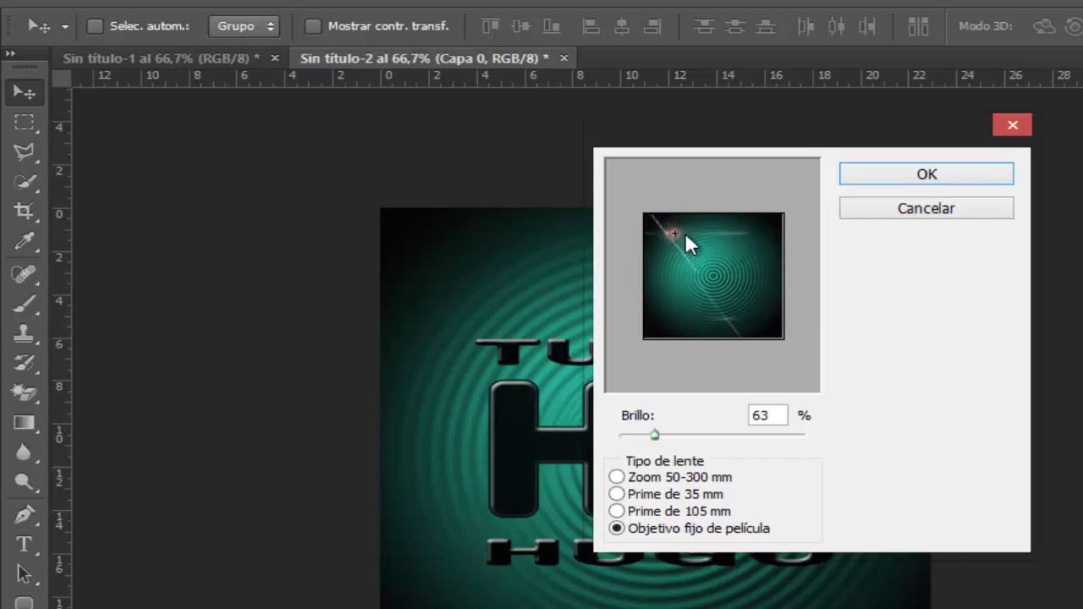
pyautogui.click(927, 175)
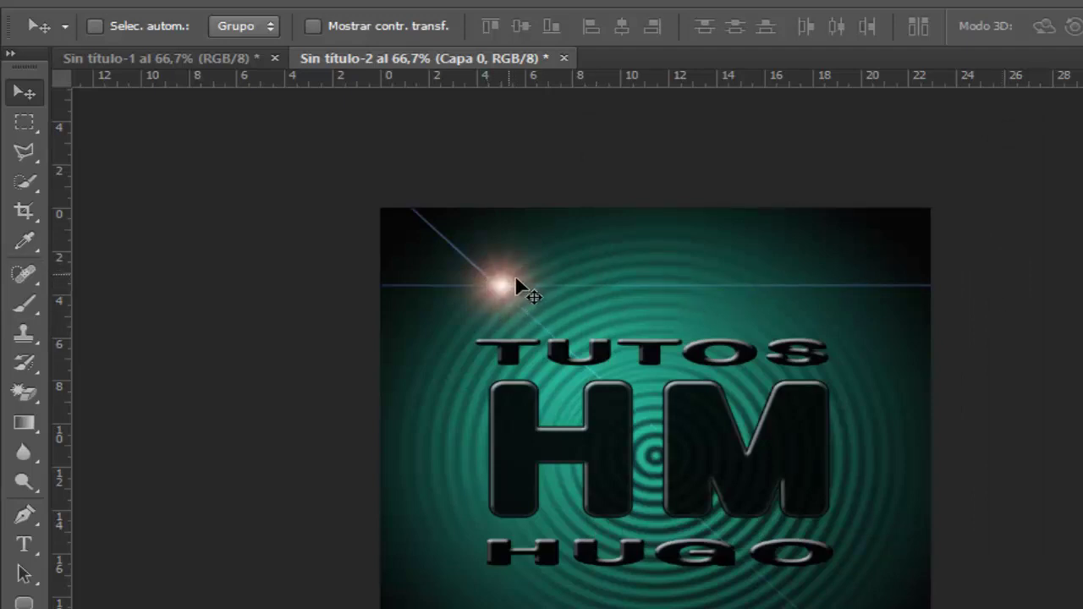
# Add a second 63% film-prime lens flare at the bottom centre, below HUGO
pyautogui.click(507, 5)
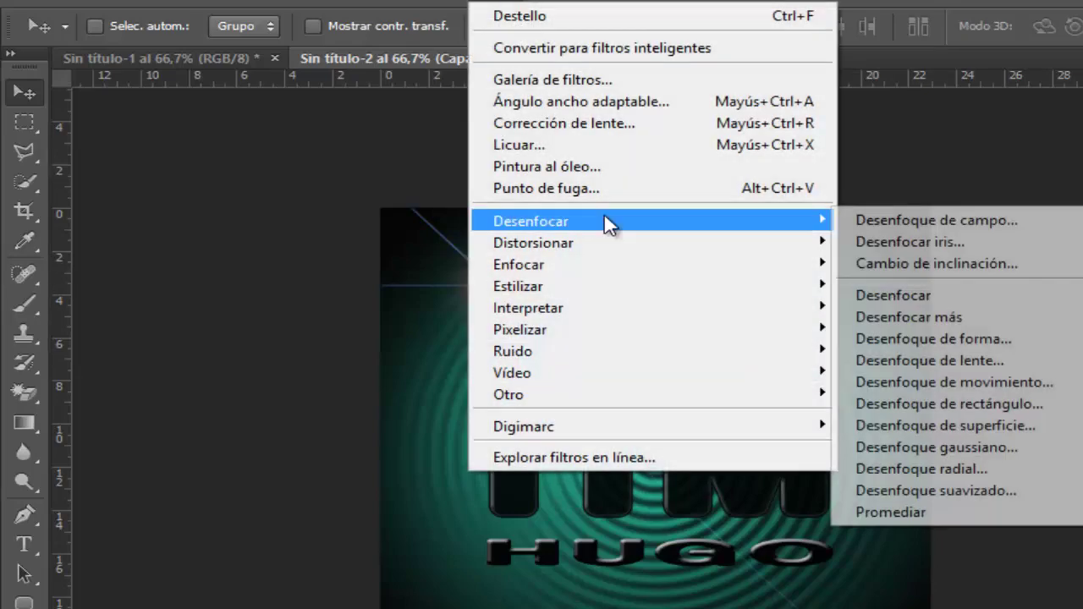
pyautogui.moveTo(592, 308)
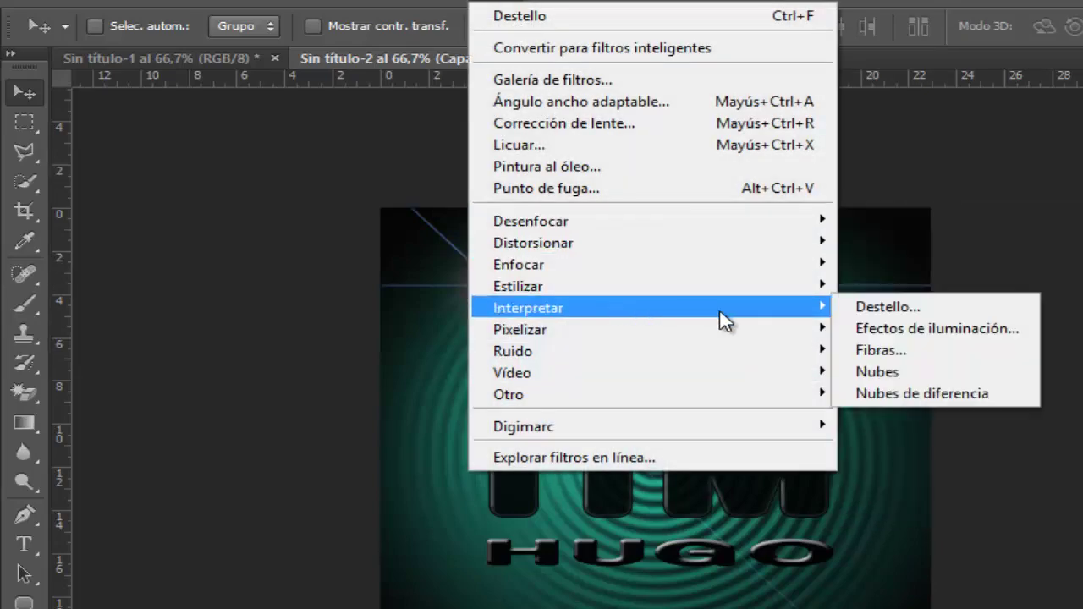
pyautogui.click(888, 307)
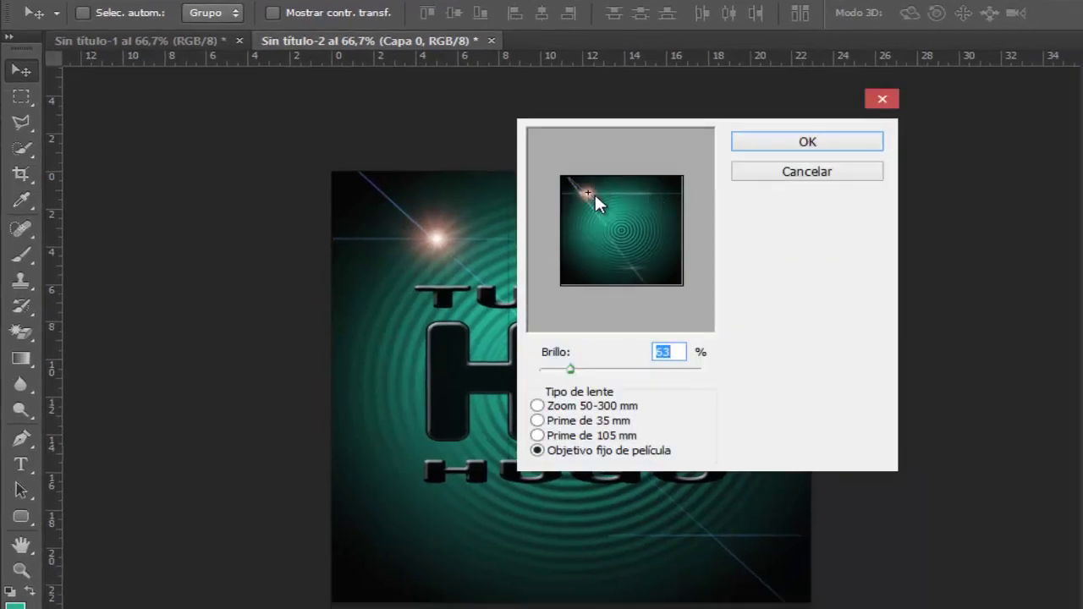
pyautogui.moveTo(594, 192)
pyautogui.mouseDown()
pyautogui.moveTo(660, 256)
pyautogui.moveTo(625, 273)
pyautogui.mouseUp()
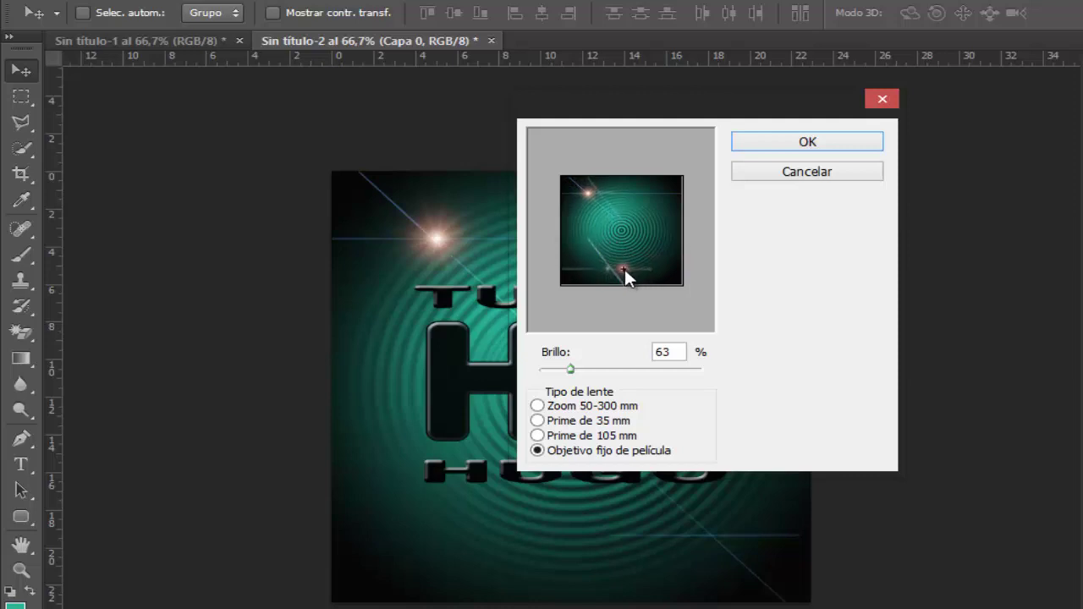
pyautogui.click(806, 147)
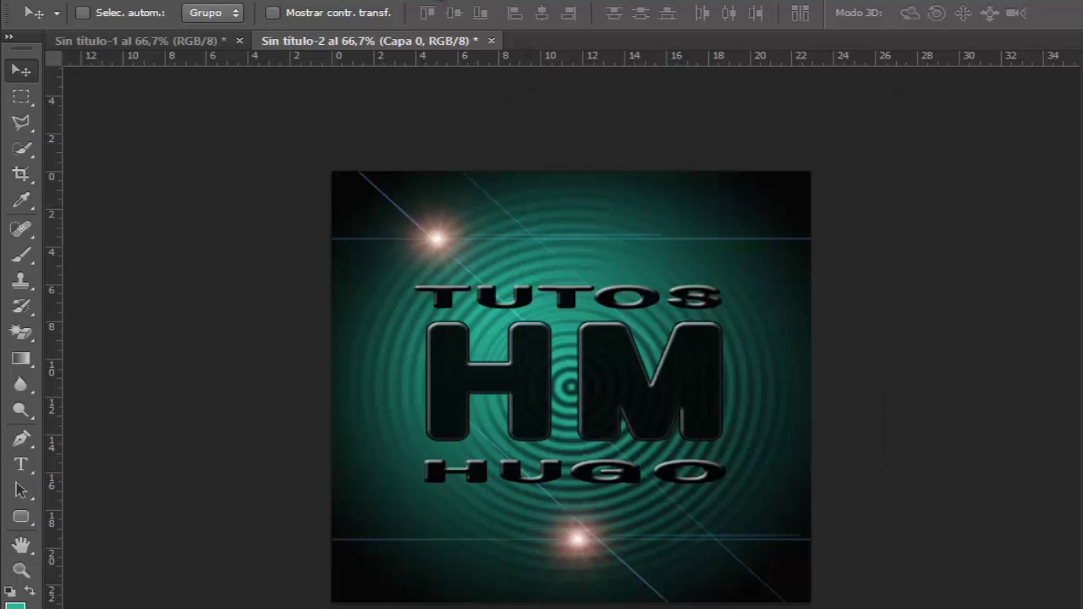
pyautogui.click(440, 0)
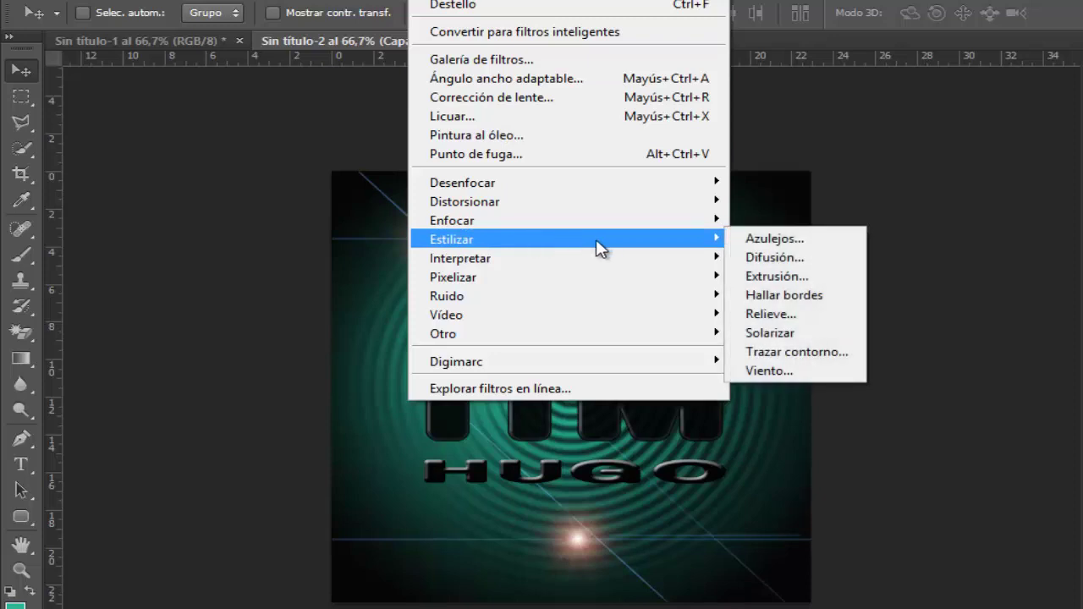
pyautogui.moveTo(461, 258)
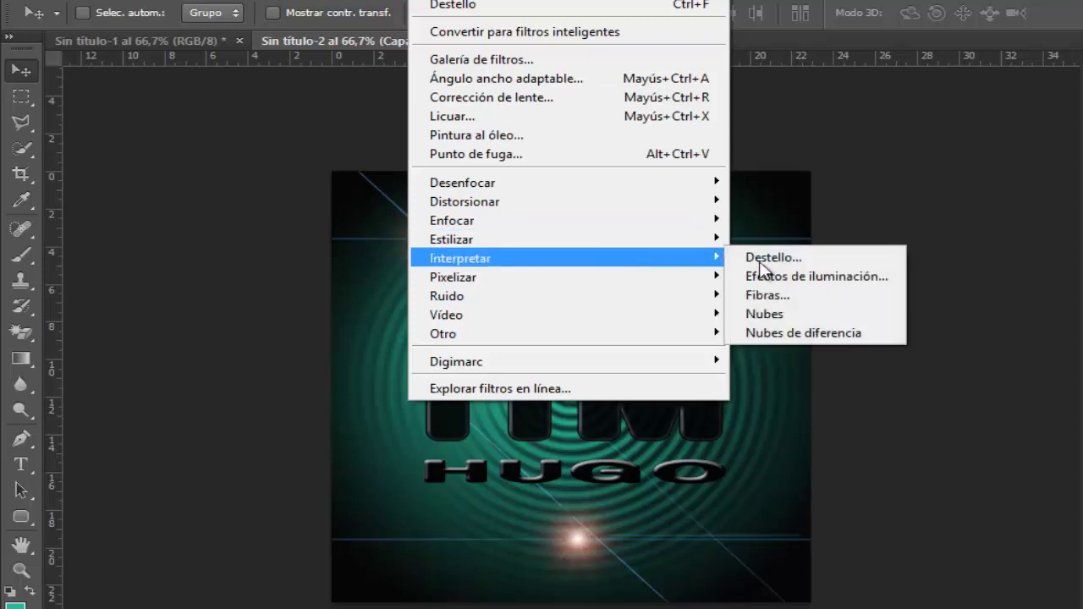
# Add a third film-prime lens flare at the upper right, beside the end of TUTOS
pyautogui.click(766, 258)
pyautogui.moveTo(624, 268)
pyautogui.mouseDown()
pyautogui.moveTo(660, 193)
pyautogui.moveTo(660, 203)
pyautogui.mouseUp()
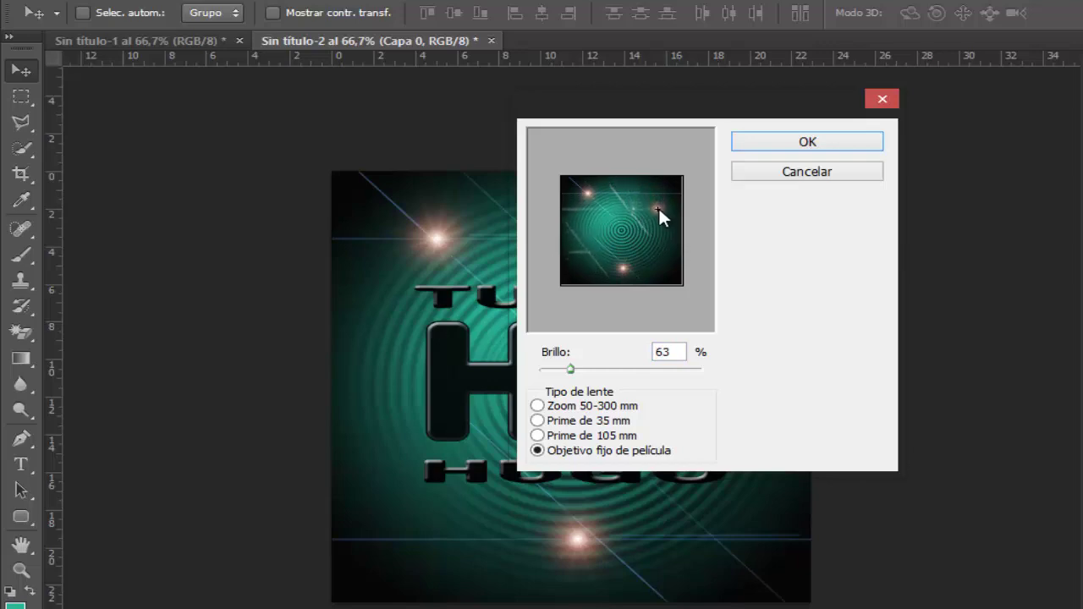
pyautogui.click(804, 143)
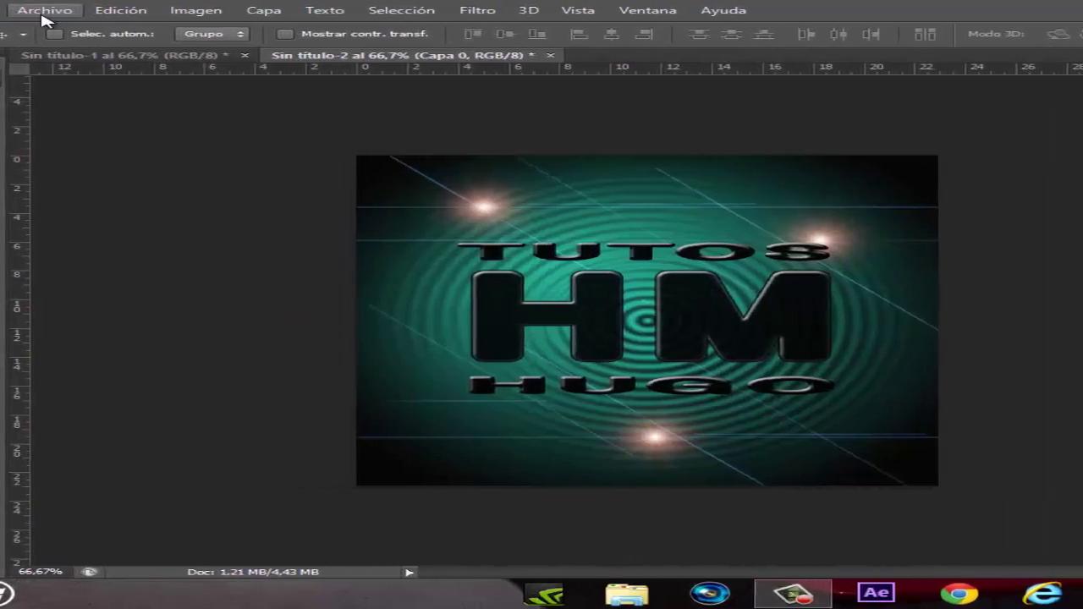
# Save a JPEG copy named 'LOGO PRUEVA' in FONDOS YOUTUBE at quality 12
pyautogui.click(56, 10)
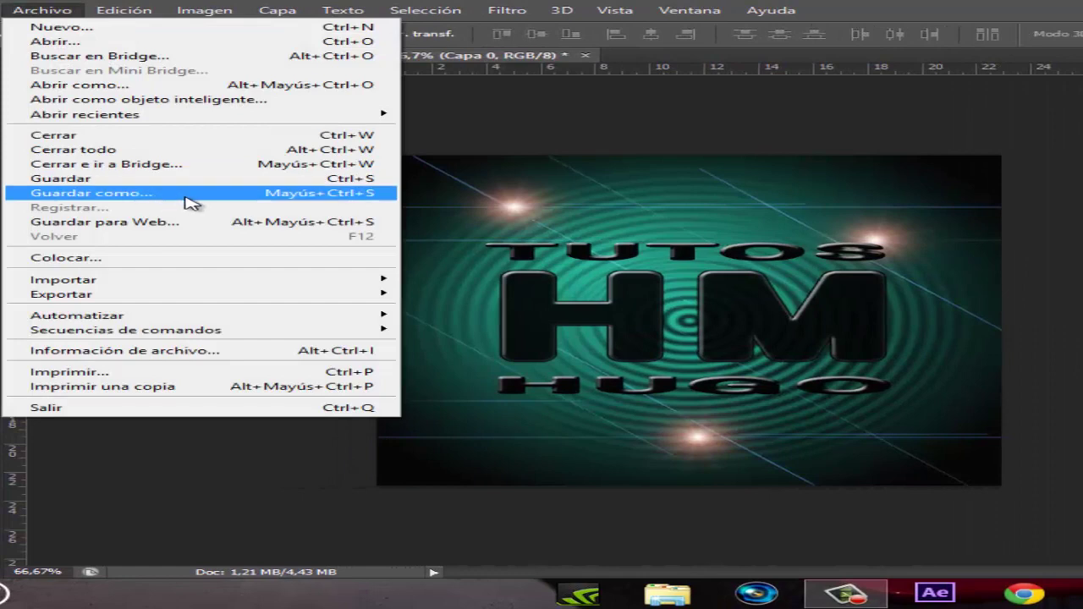
pyautogui.click(186, 196)
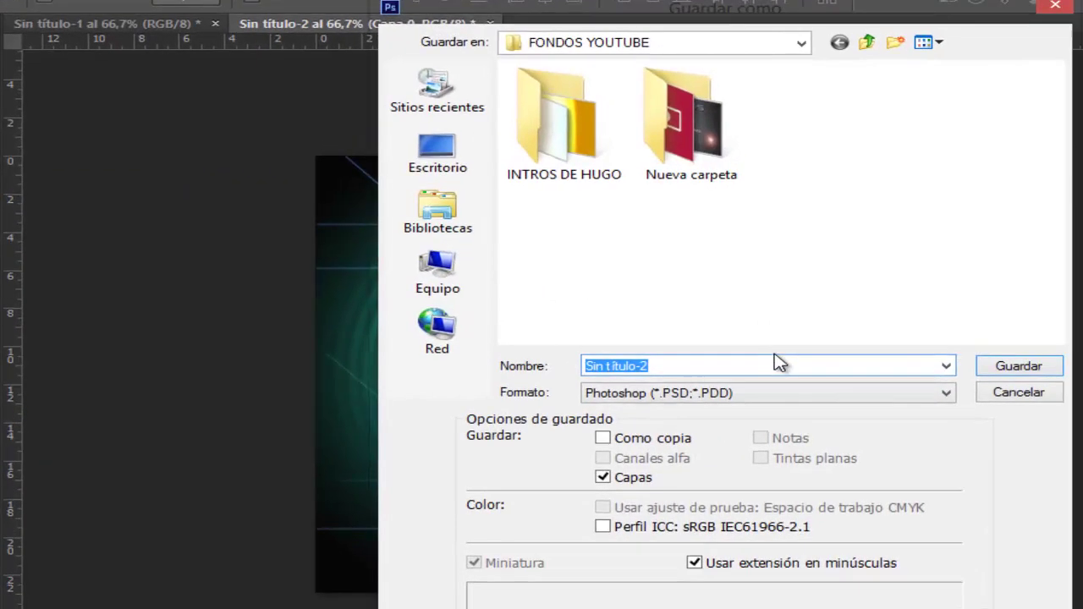
pyautogui.press('BackSpace')
pyautogui.write('L')
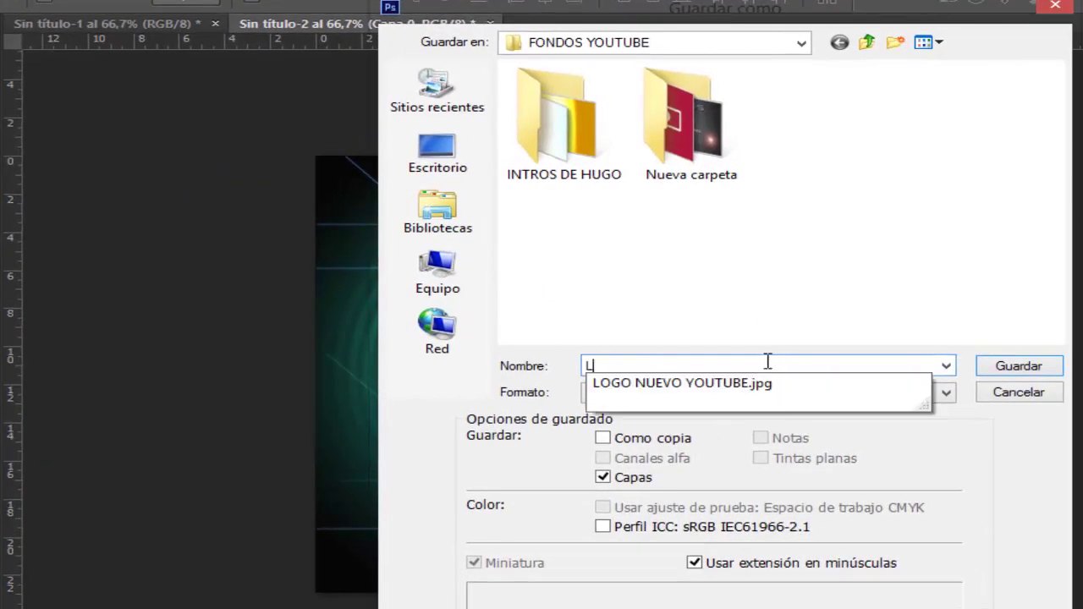
pyautogui.write('G')
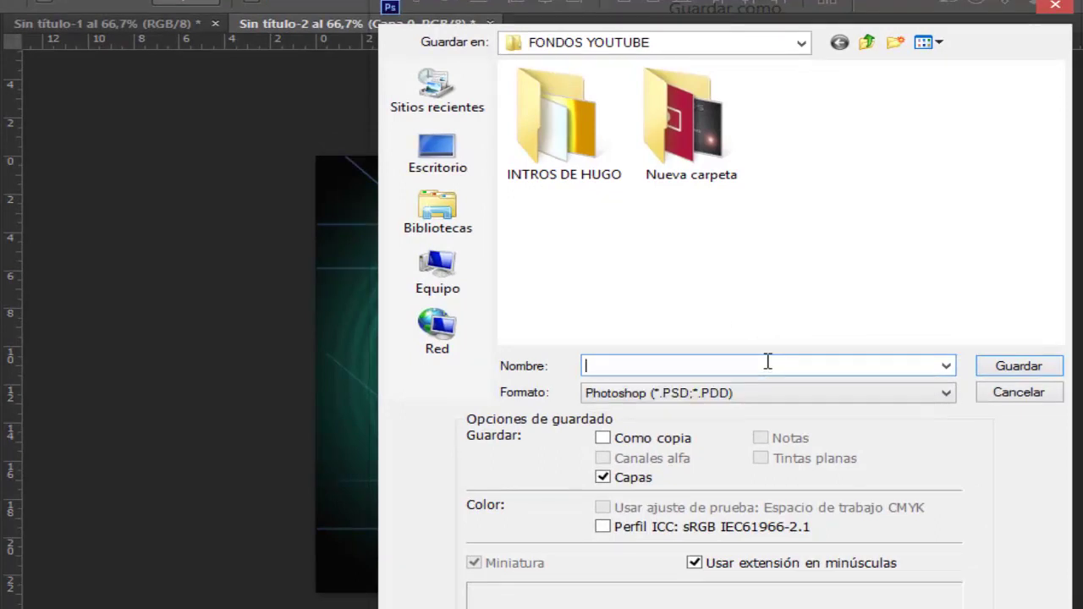
pyautogui.write('LOGO')
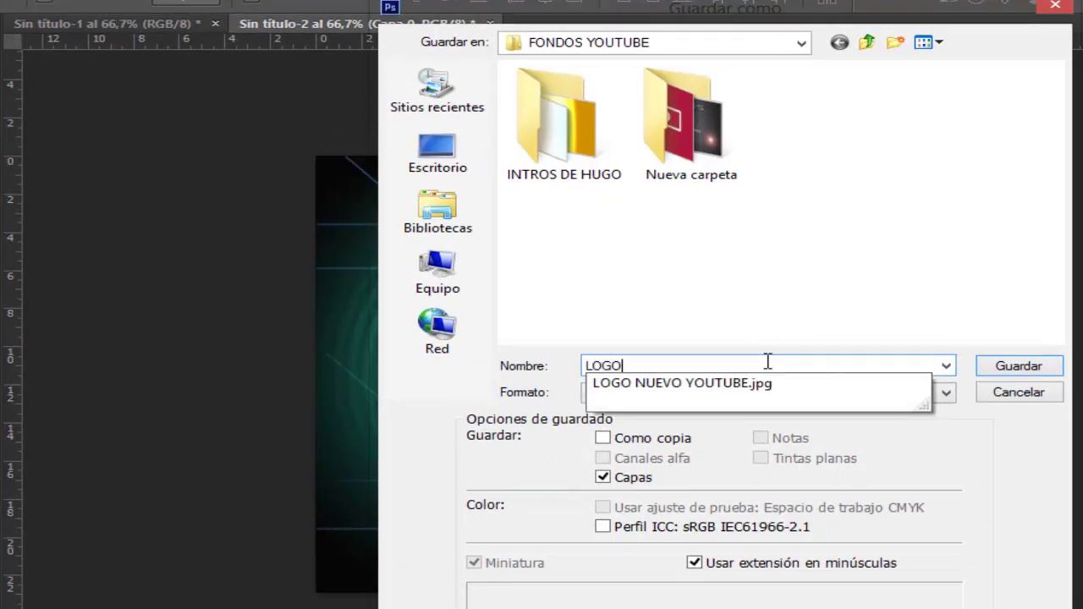
pyautogui.write(' PRUEVA')
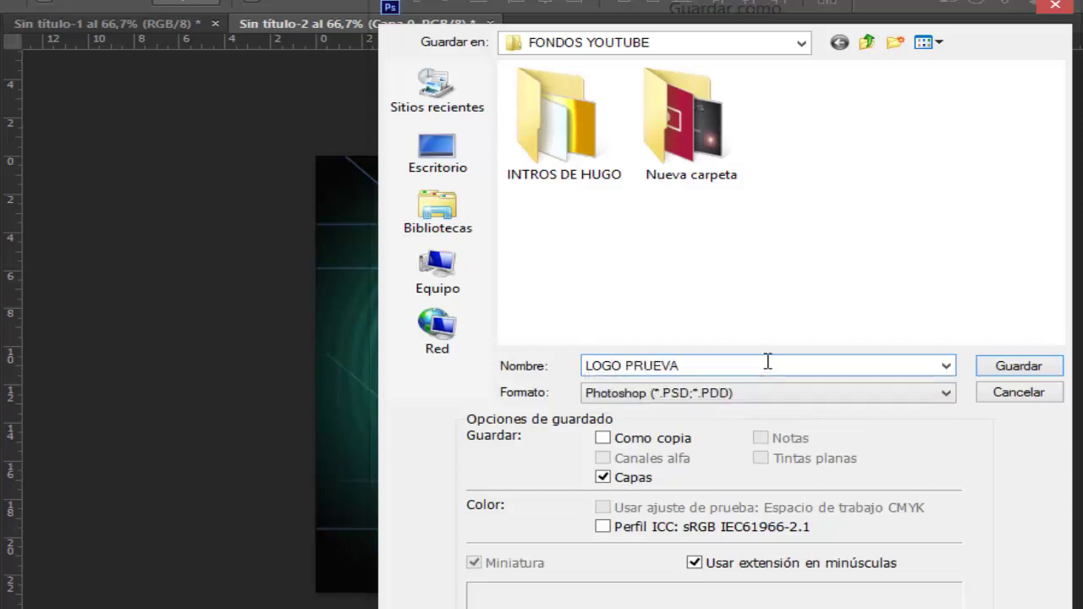
pyautogui.click(946, 396)
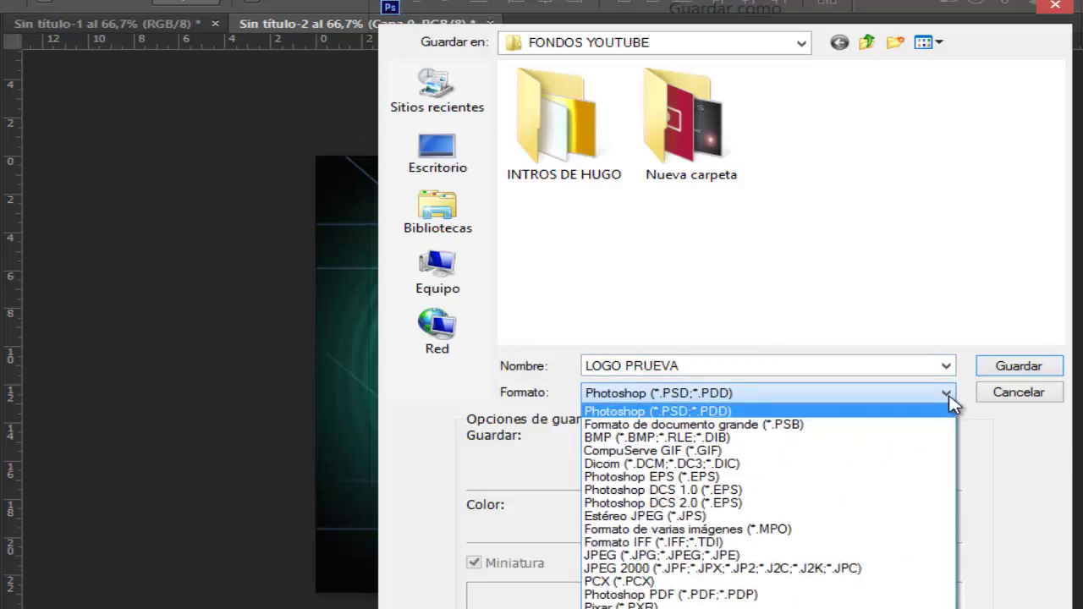
pyautogui.click(806, 556)
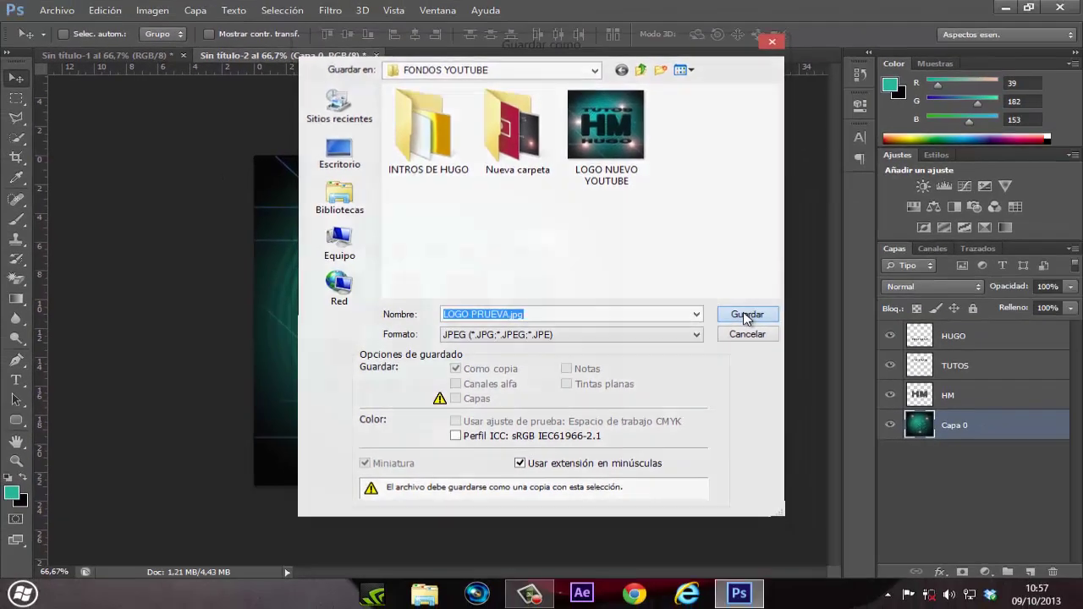
pyautogui.click(745, 315)
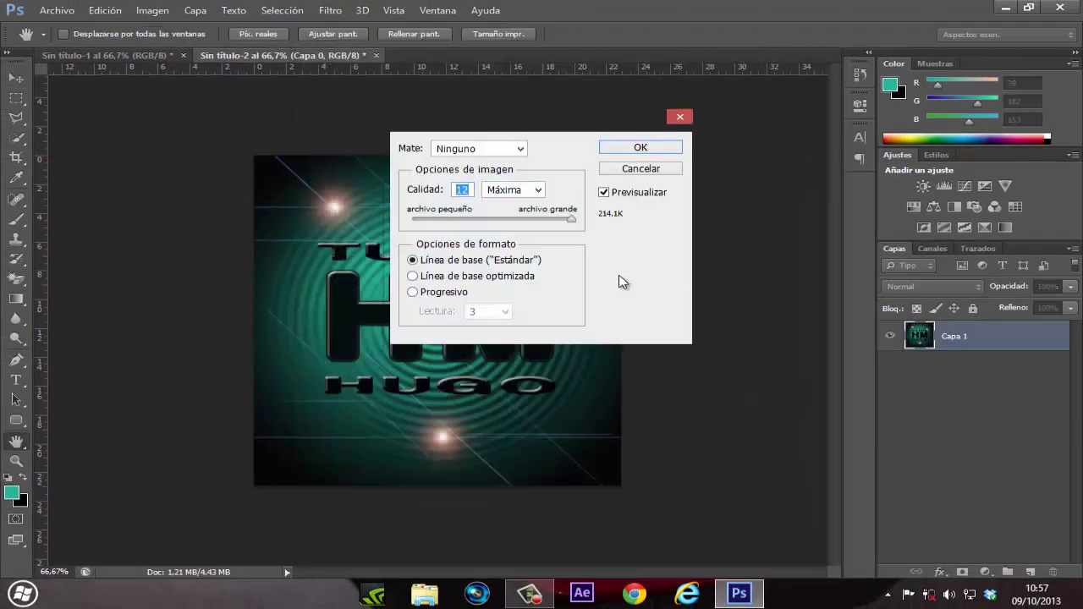
pyautogui.click(638, 149)
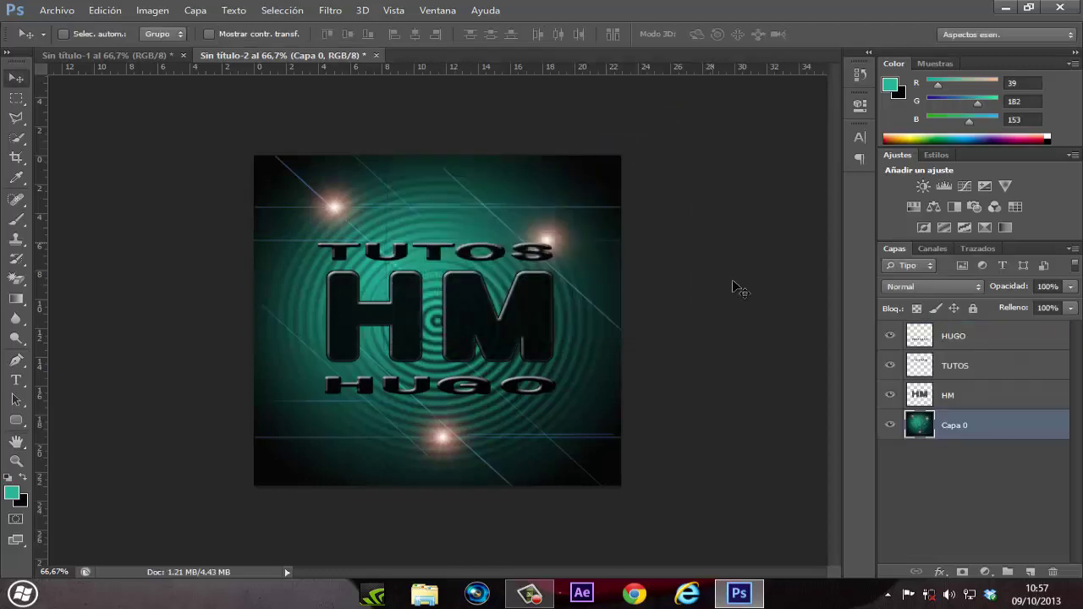
# Minimize Photoshop and browse File Explorer to Imágenes > FONDOS YOUTUBE
pyautogui.click(1006, 8)
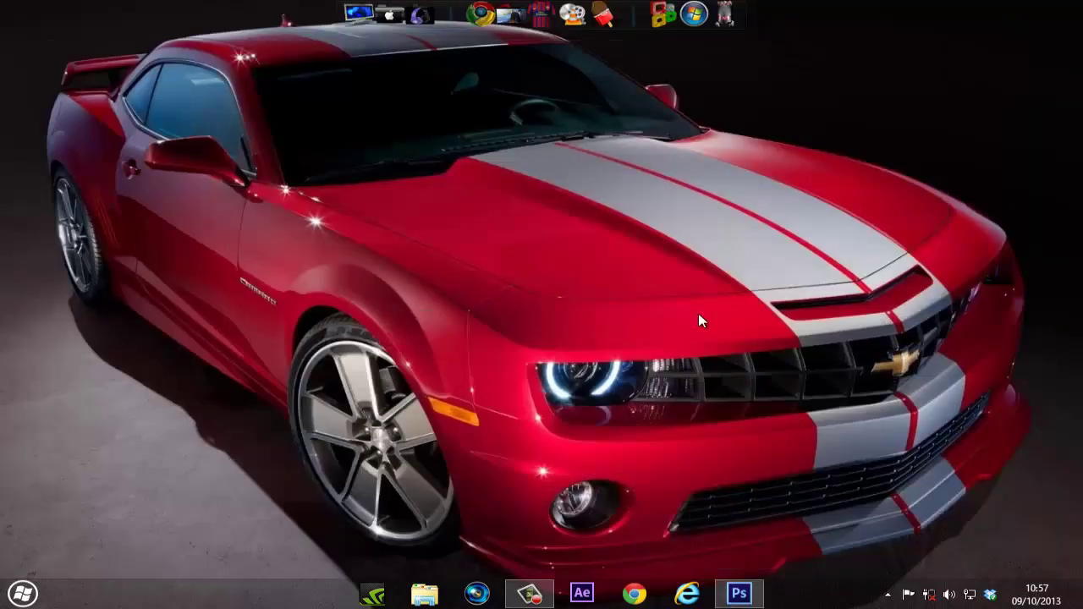
pyautogui.click(425, 594)
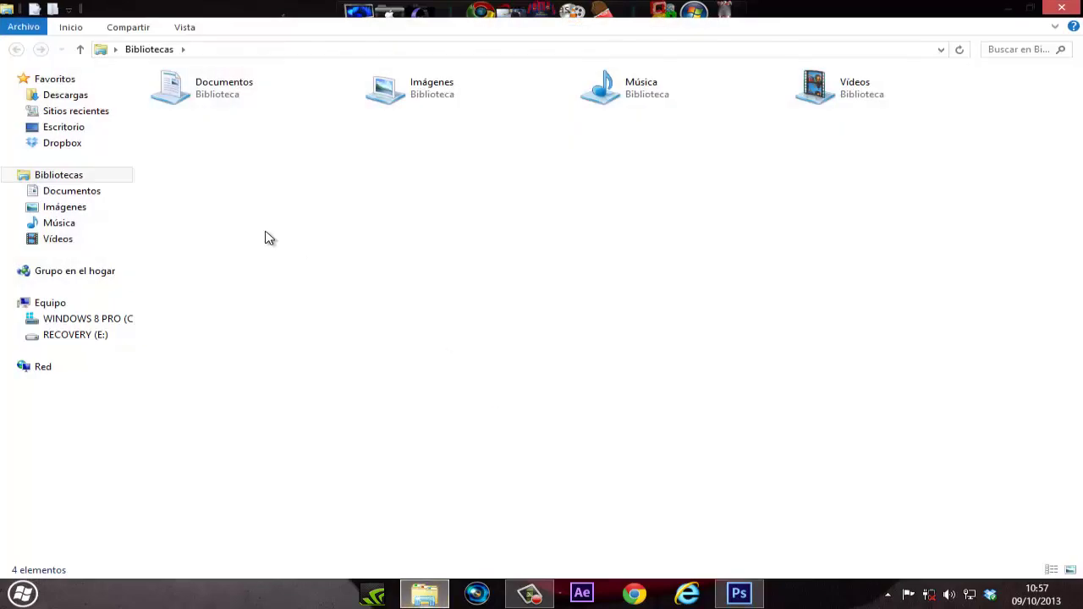
pyautogui.click(84, 217)
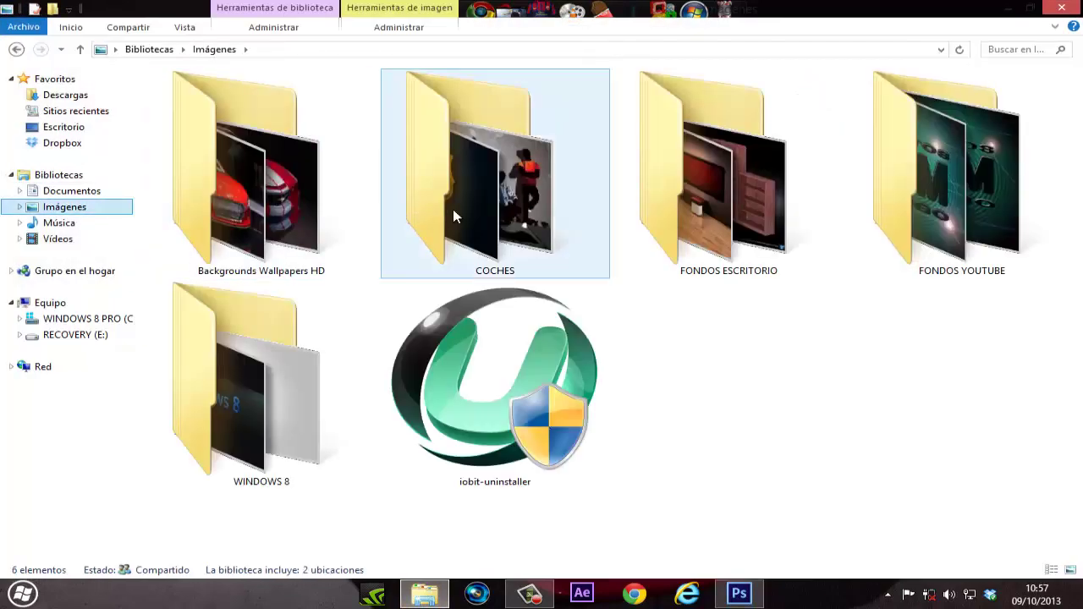
pyautogui.doubleClick(938, 167)
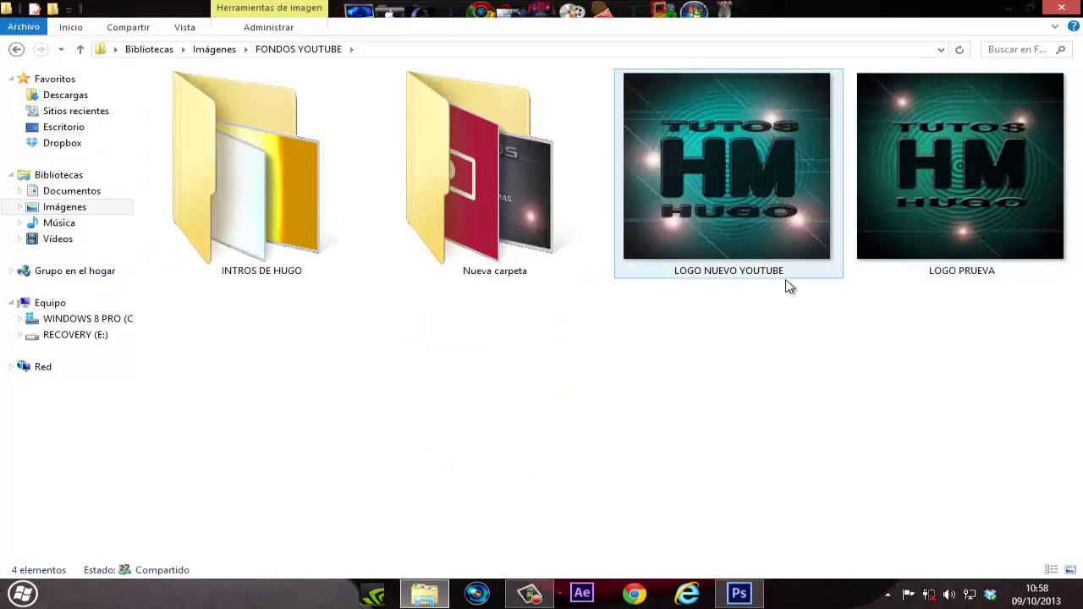
# Preview the LOGO PRUEVA image, then close the viewer and File Explorer
pyautogui.click(960, 180)
pyautogui.rightClick(960, 179)
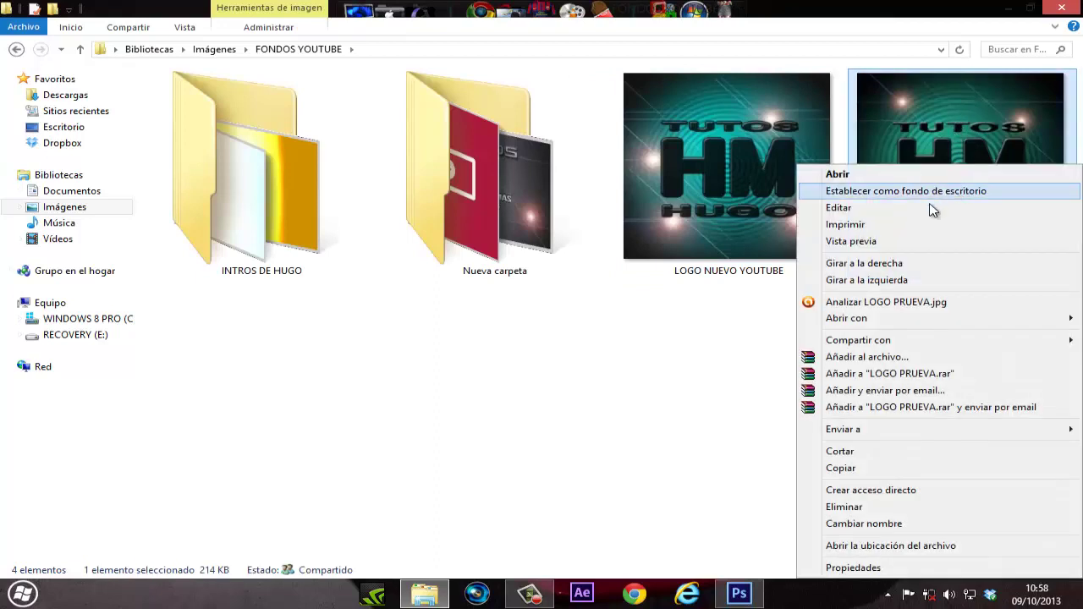
pyautogui.click(907, 241)
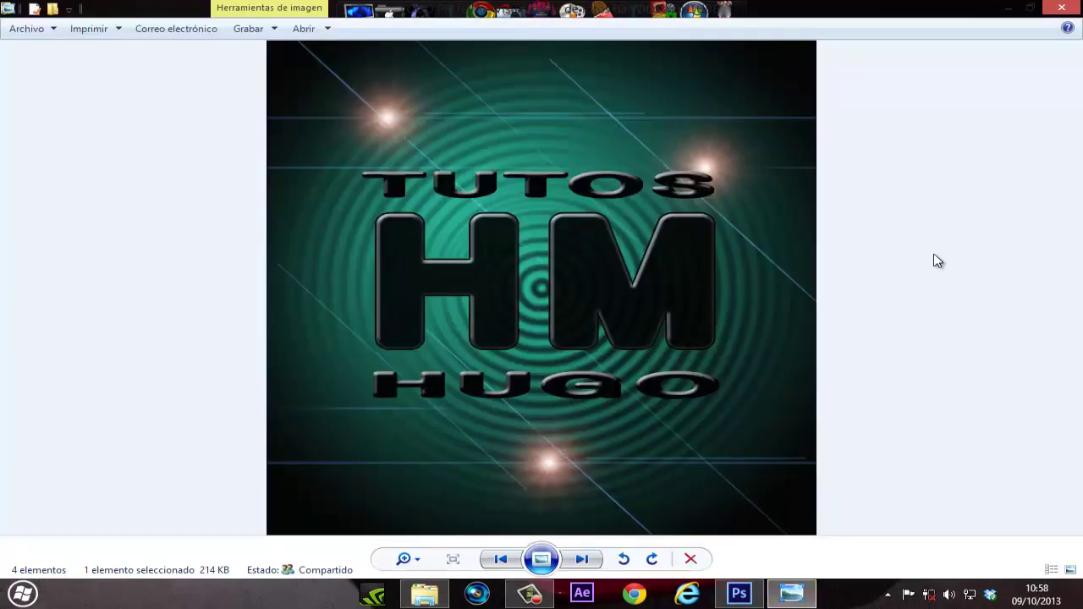
pyautogui.click(1077, 10)
pyautogui.click(1063, 10)
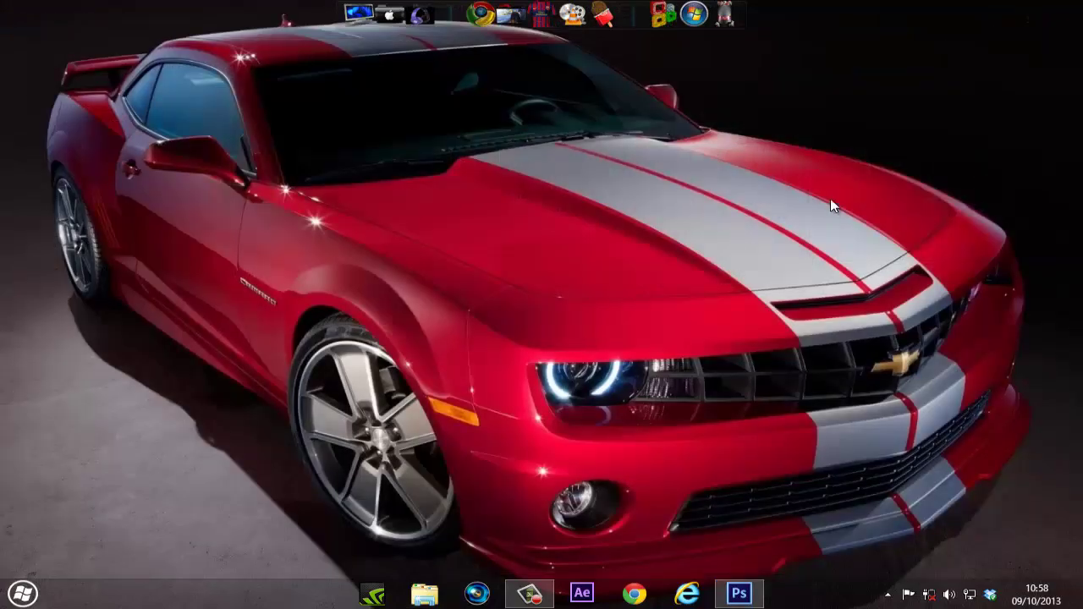